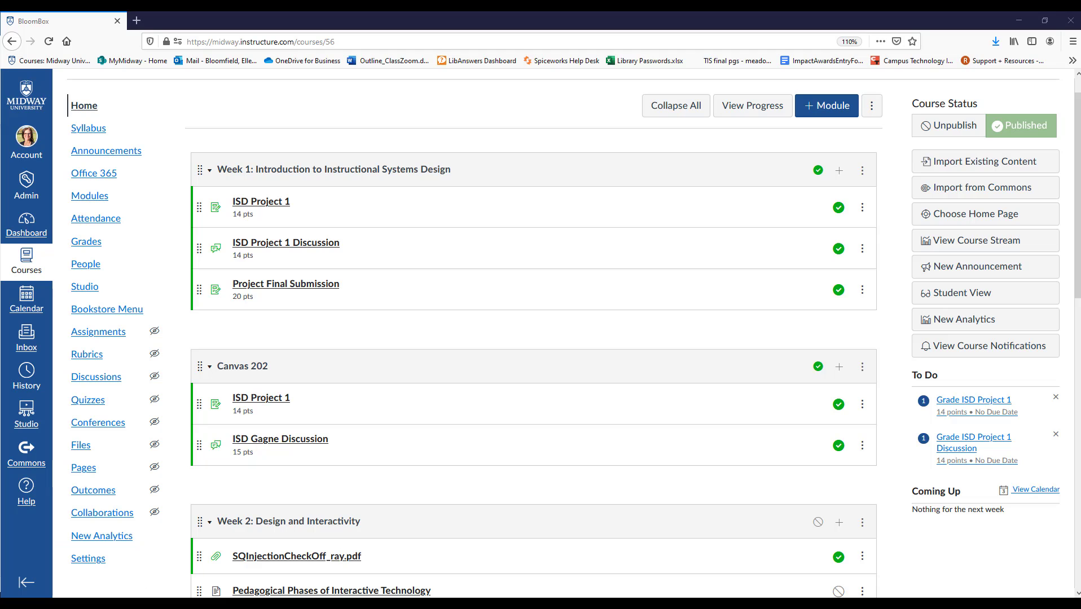
Step: Enable the New Quizzes feature option in the BloomBox course settings
left_click(89, 569)
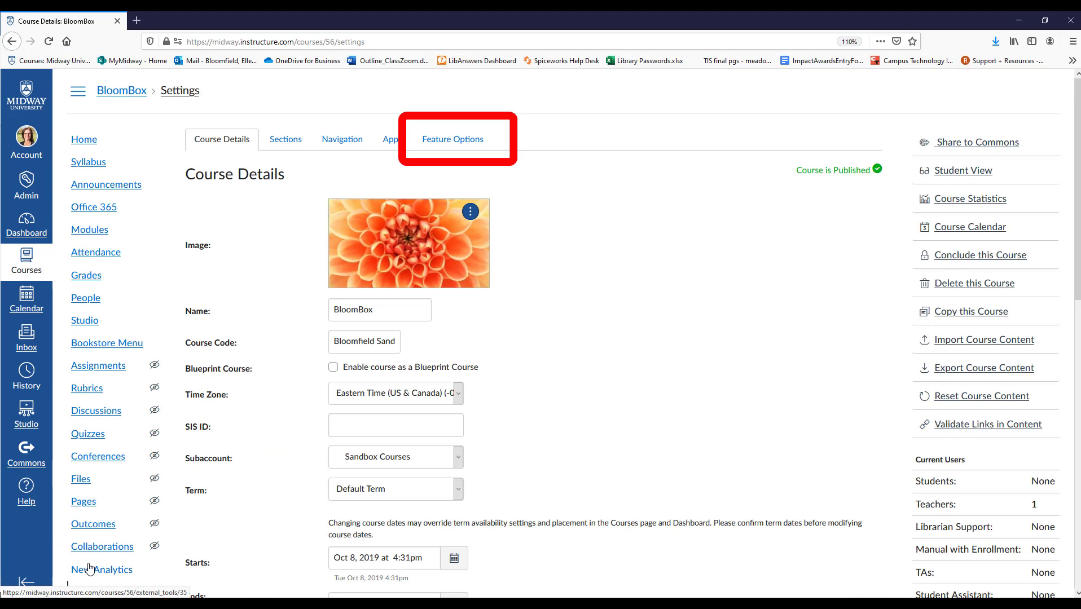
left_click(464, 138)
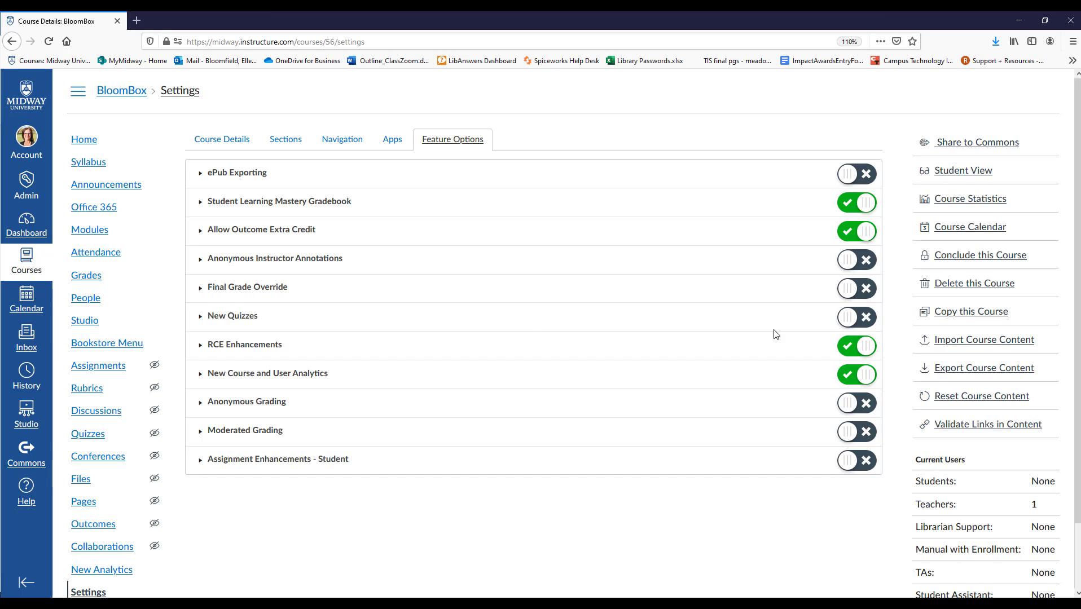
left_click(866, 318)
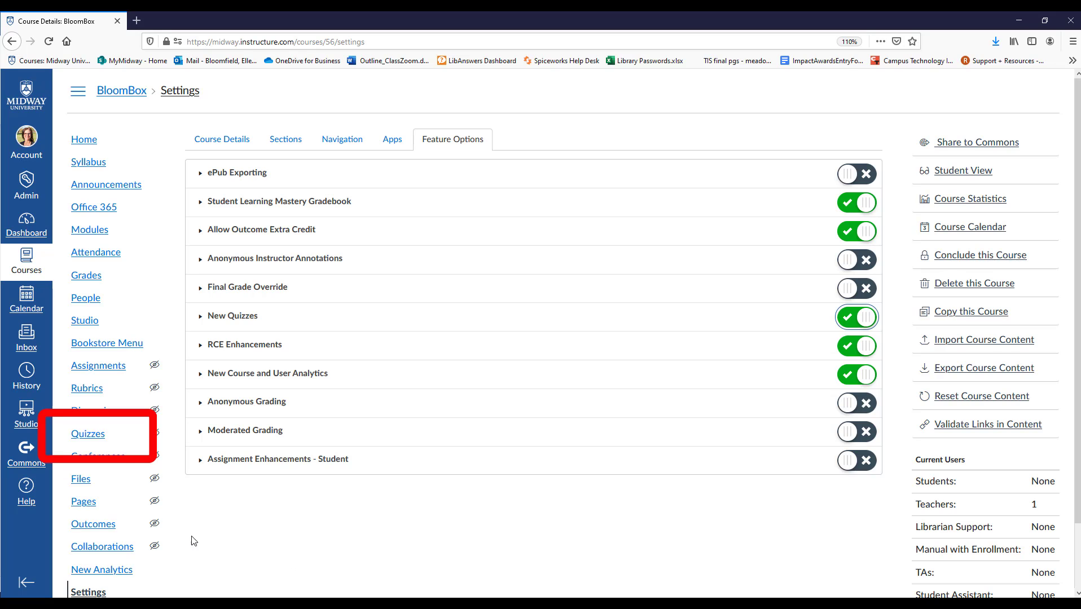
Step: Create a new quiz in the course using the New Quizzes engine
left_click(88, 434)
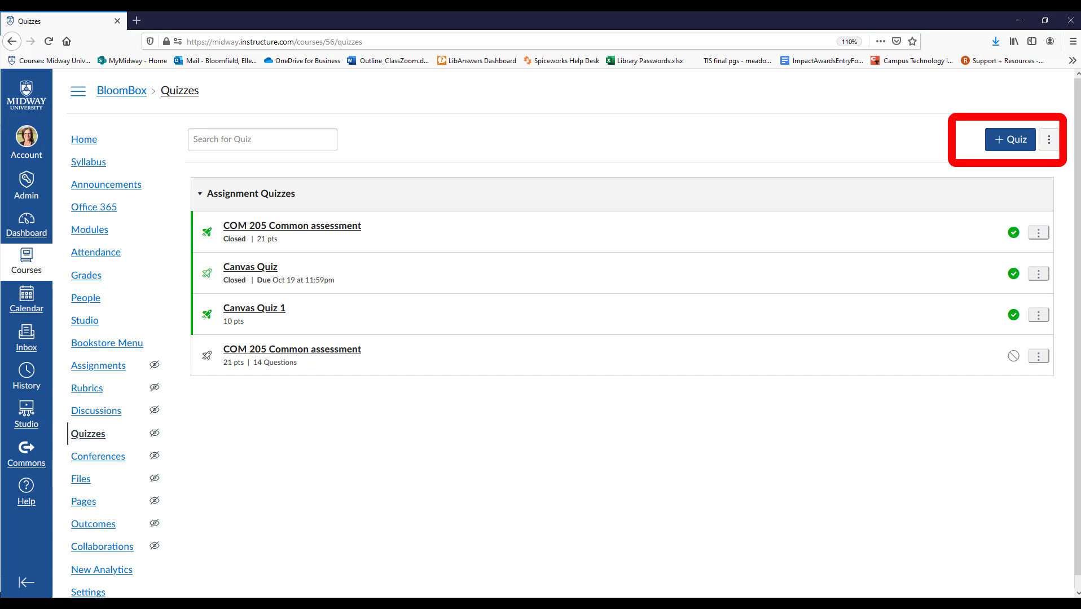
left_click(999, 142)
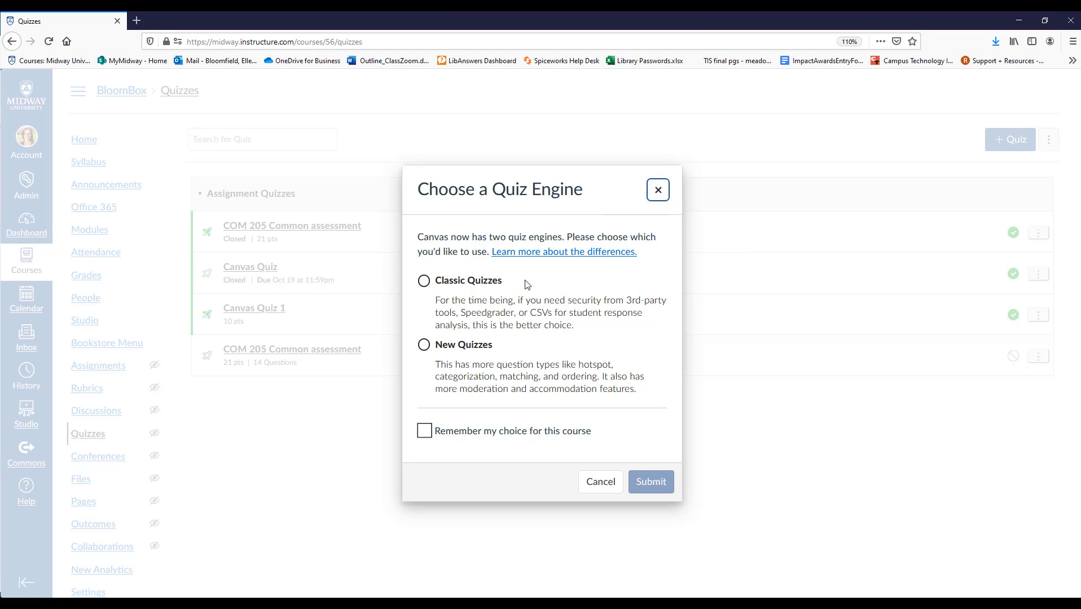
left_click(427, 348)
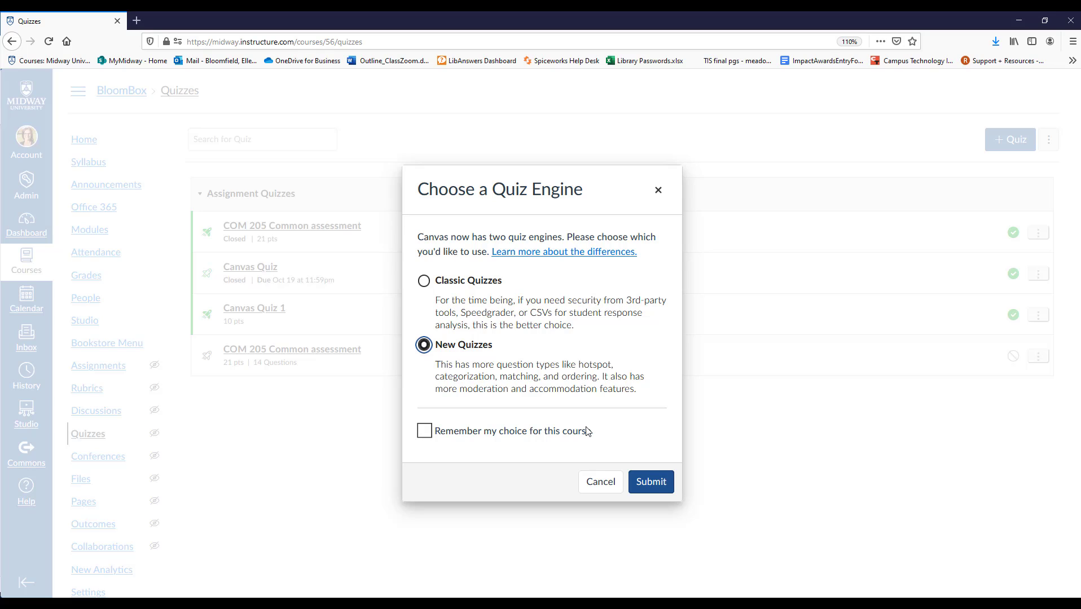
left_click(653, 485)
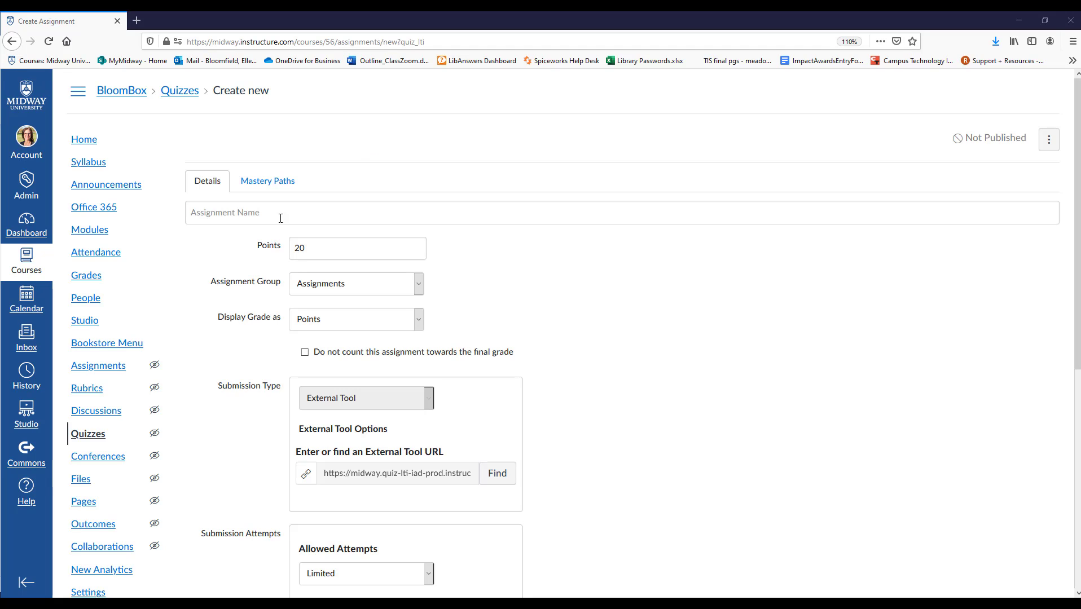
Step: Name the quiz "Instructional Design Quiz 1" and set its points to 50
left_click(262, 215)
type("Instructional Design Quiz 1")
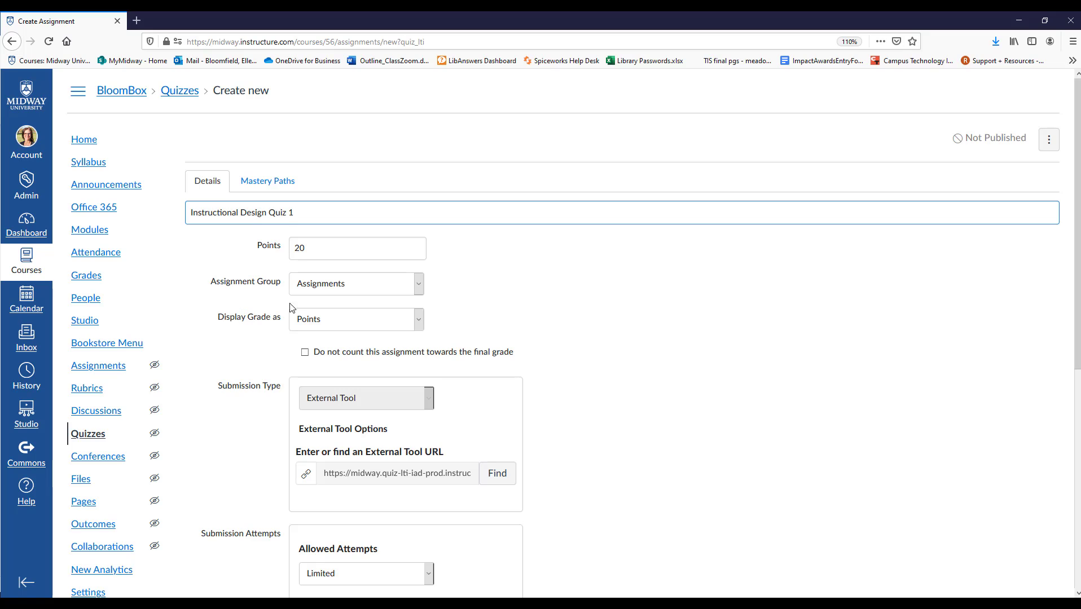
key("Tab")
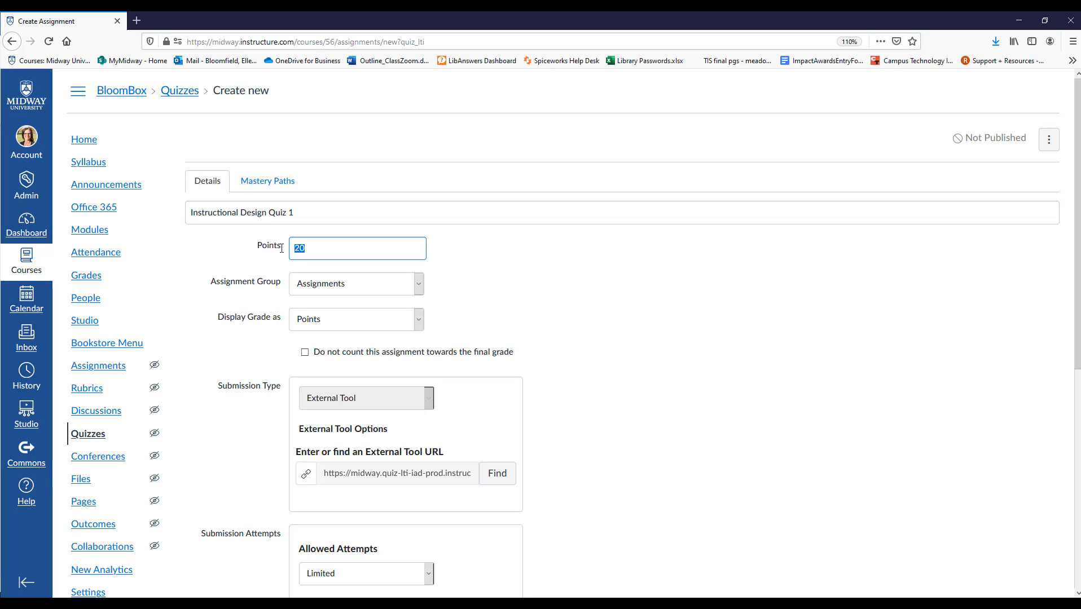
type("50")
left_click(236, 349)
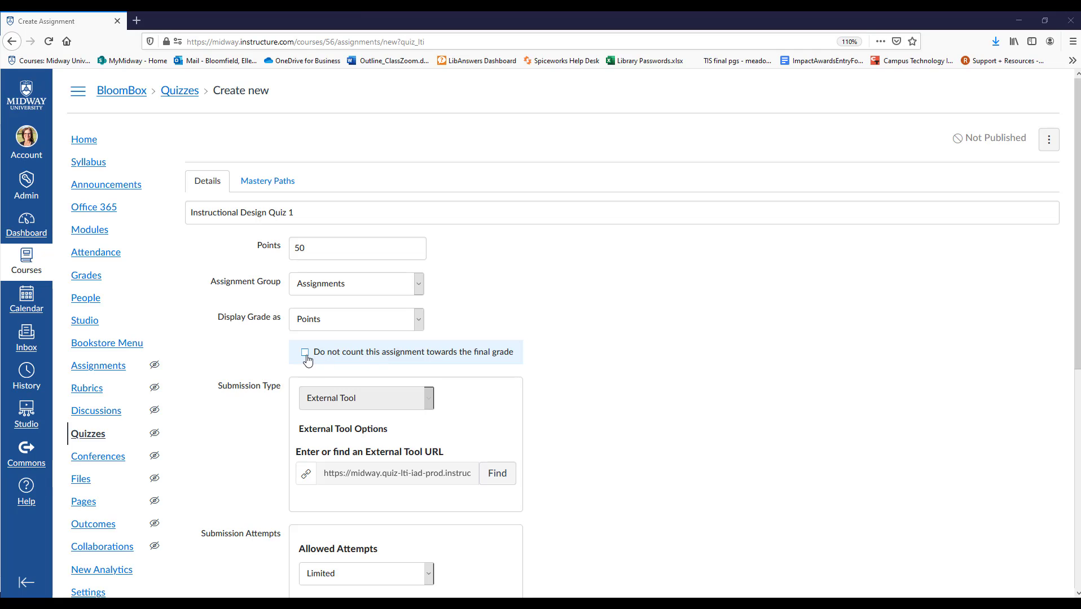
Step: Review the quiz's submission type, allowed attempts options, and the assignment and date settings
scroll(248, 378, "down", 2)
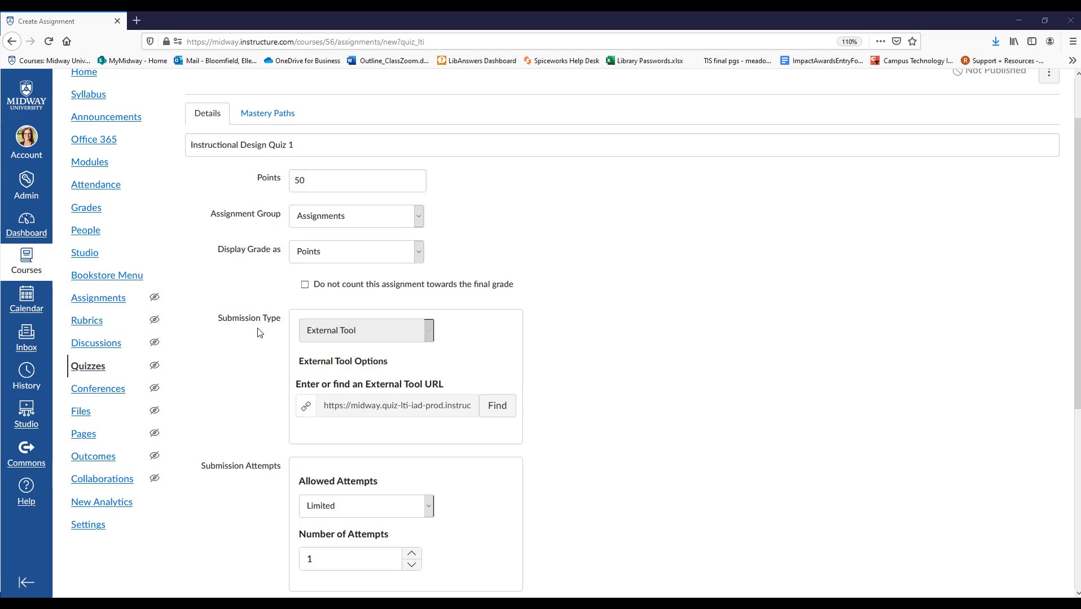
scroll(258, 321, "down", 5)
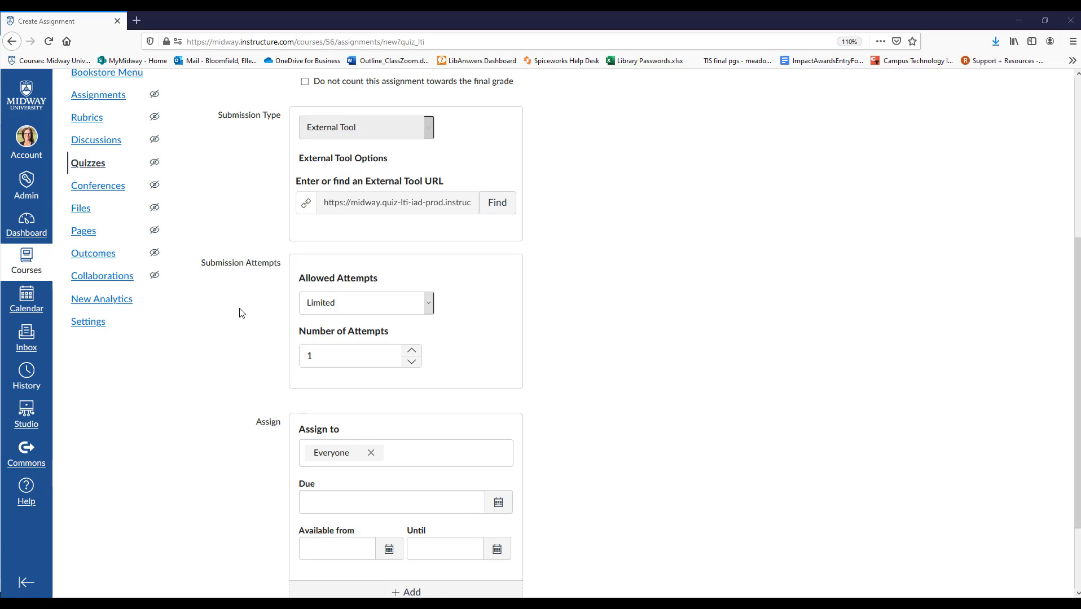
scroll(240, 309, "down", 2)
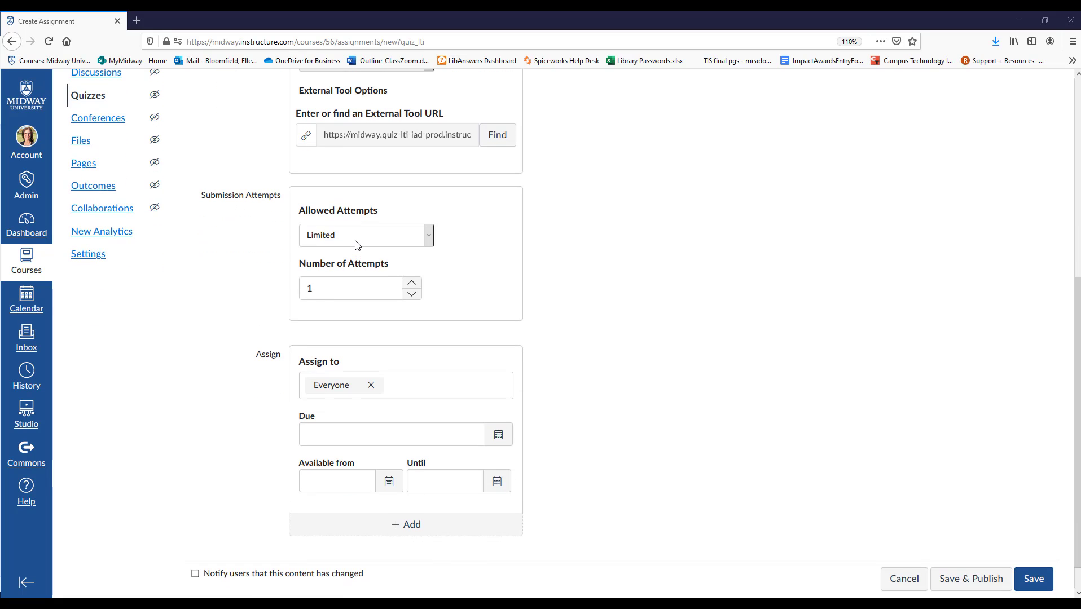
left_click(357, 238)
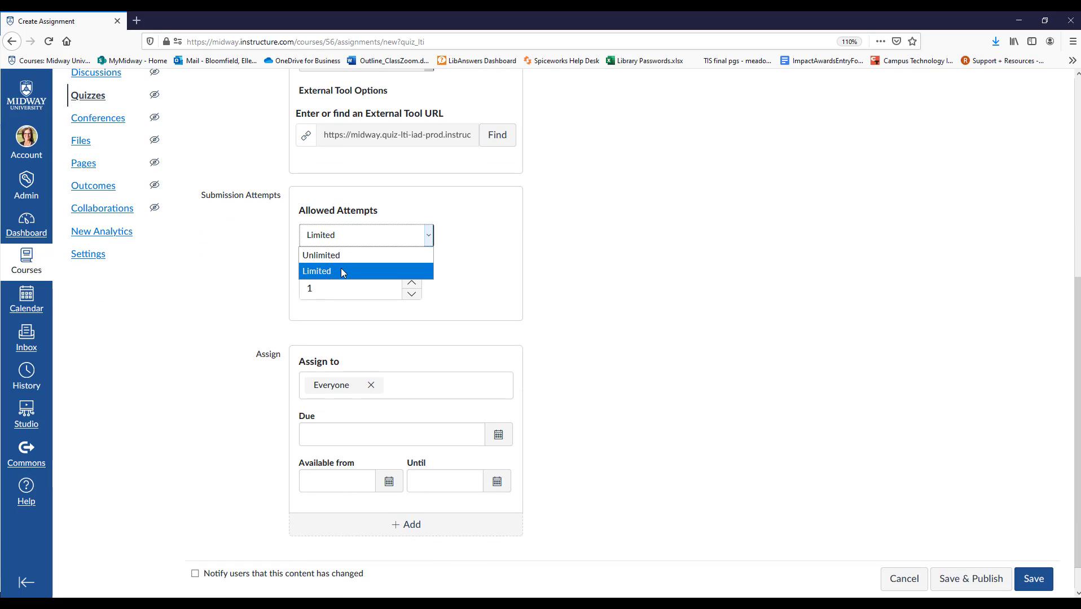
left_click(262, 286)
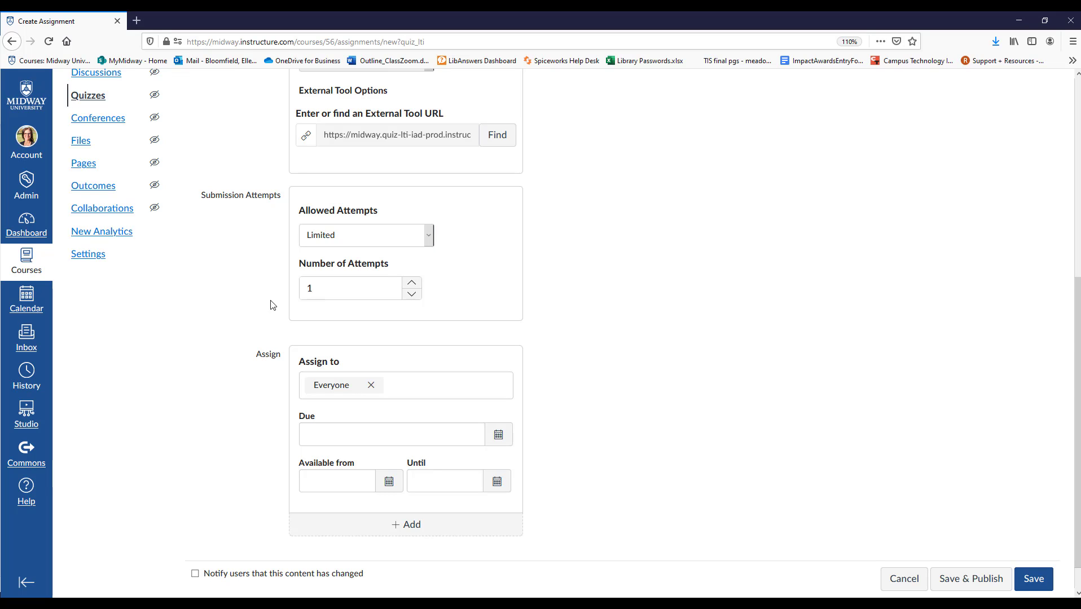
scroll(255, 330, "down", 1)
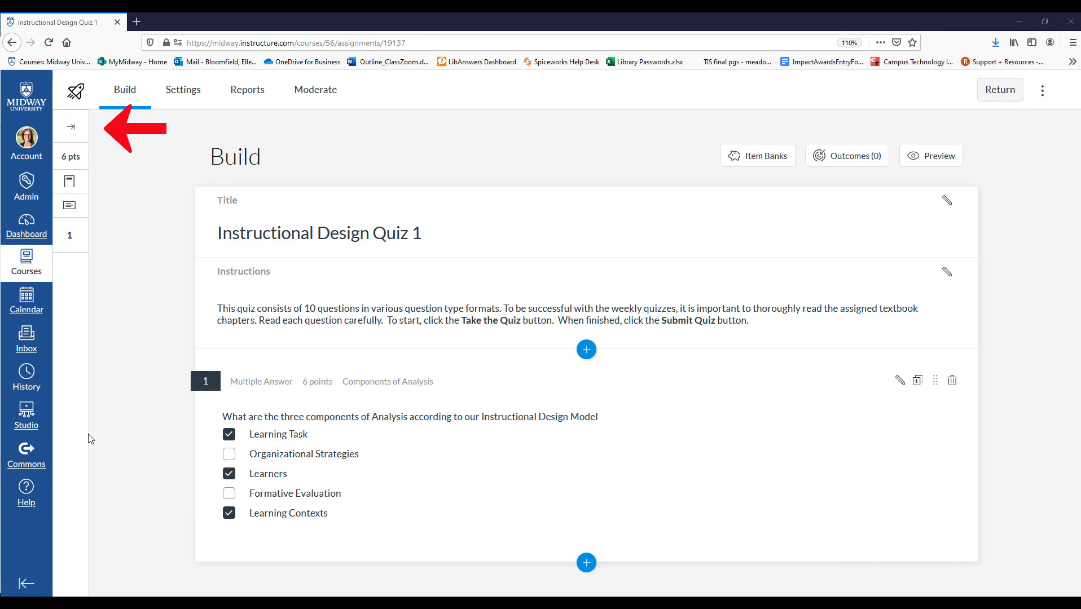
Step: Expand the question navigator, and enable Shuffle questions and Shuffle answers in the quiz settings
left_click(71, 128)
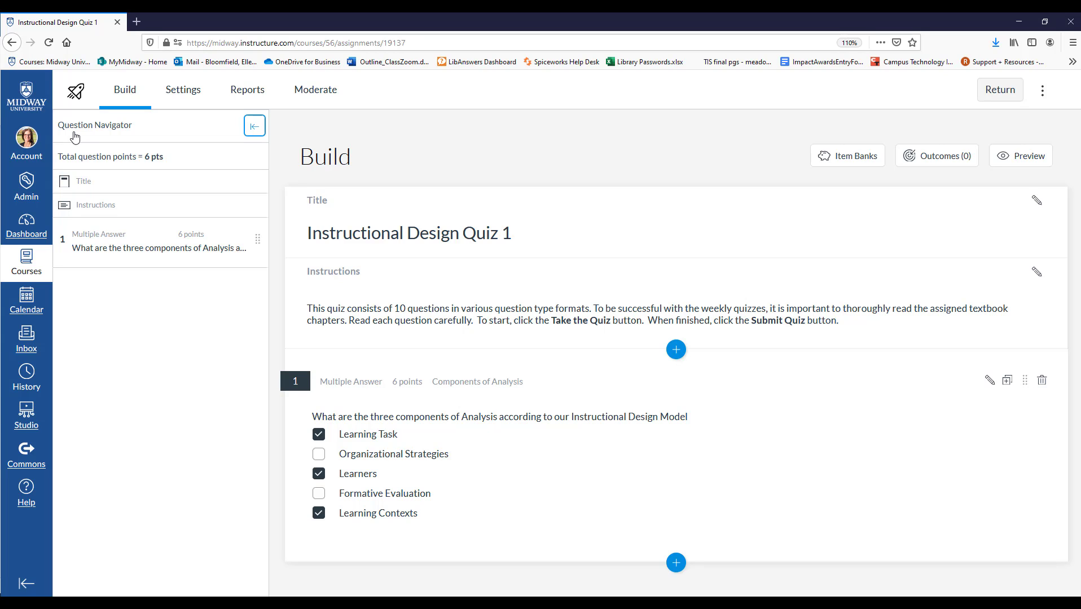
left_click(186, 93)
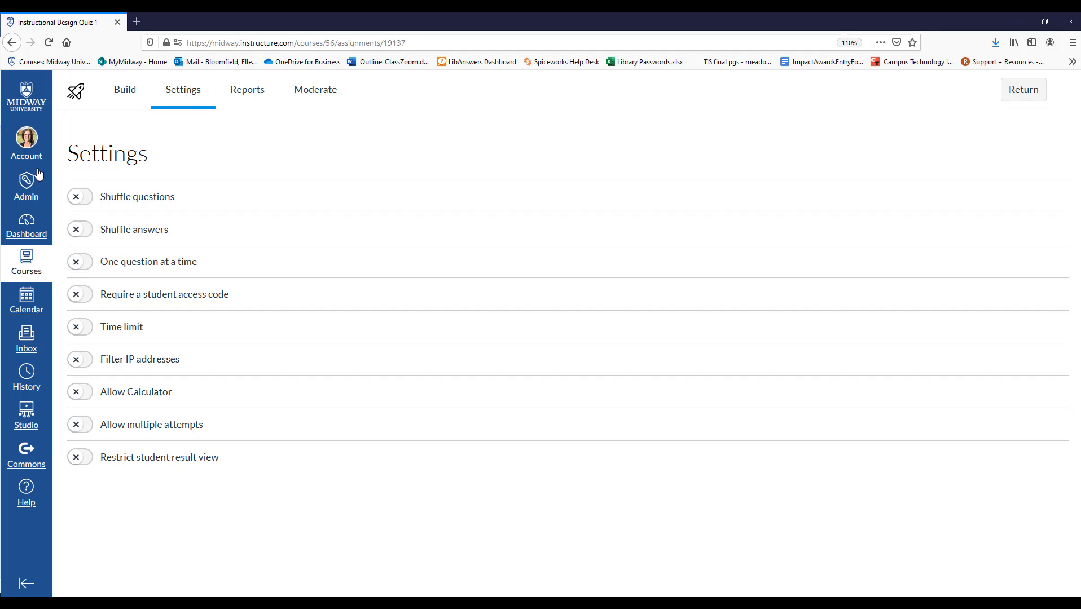
left_click(80, 197)
left_click(87, 233)
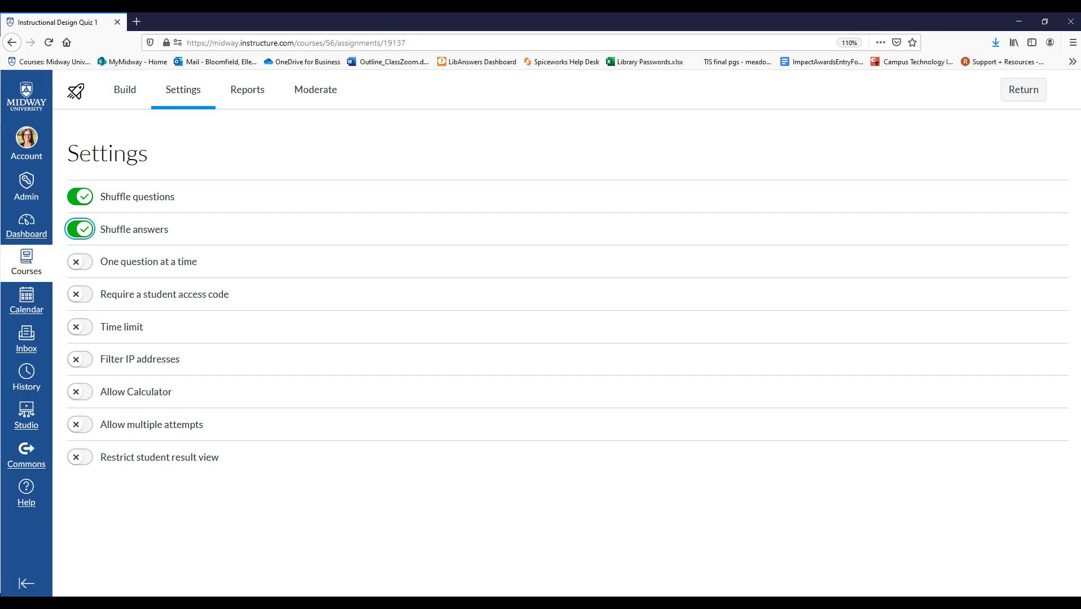
Step: Enable One question at a time with Allow Backtracking checked, and turn on the Time limit option
left_click(85, 267)
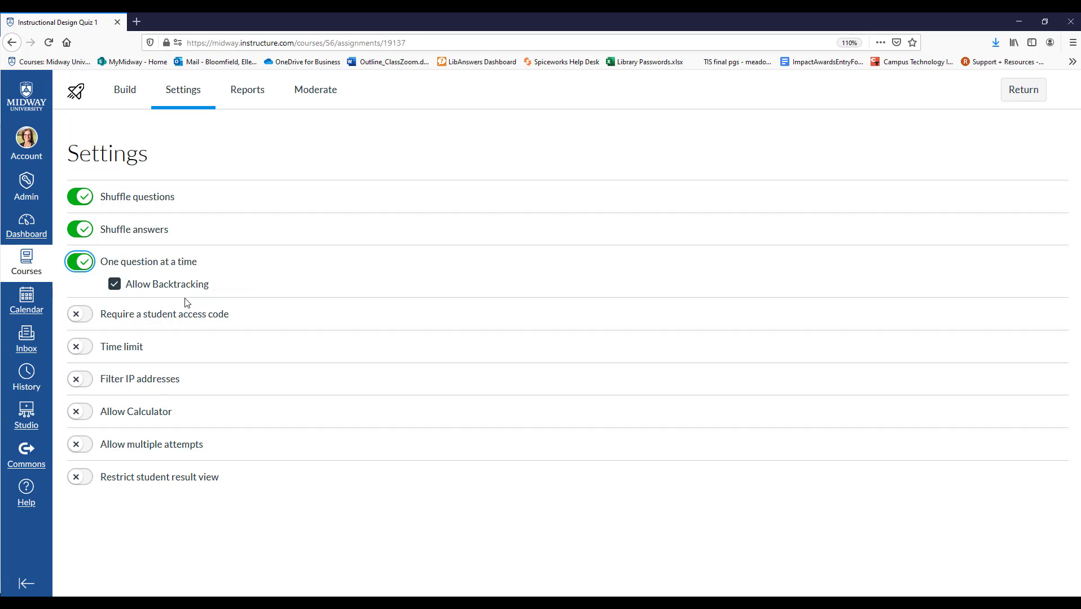
left_click(115, 288)
left_click(113, 289)
left_click(85, 349)
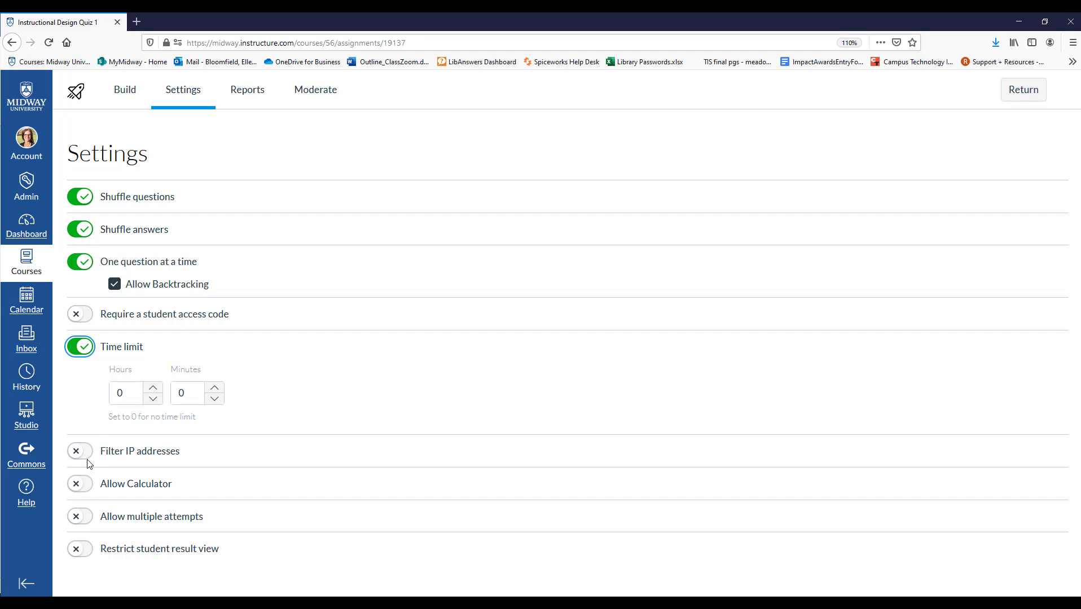
left_click(87, 491)
left_click(87, 491)
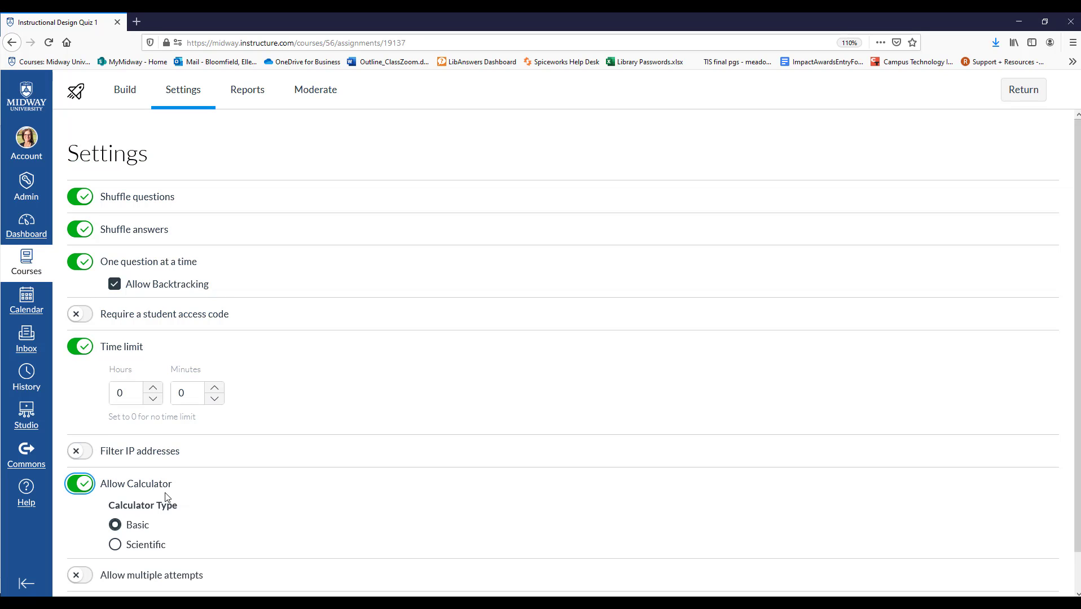
scroll(158, 494, "down", 1)
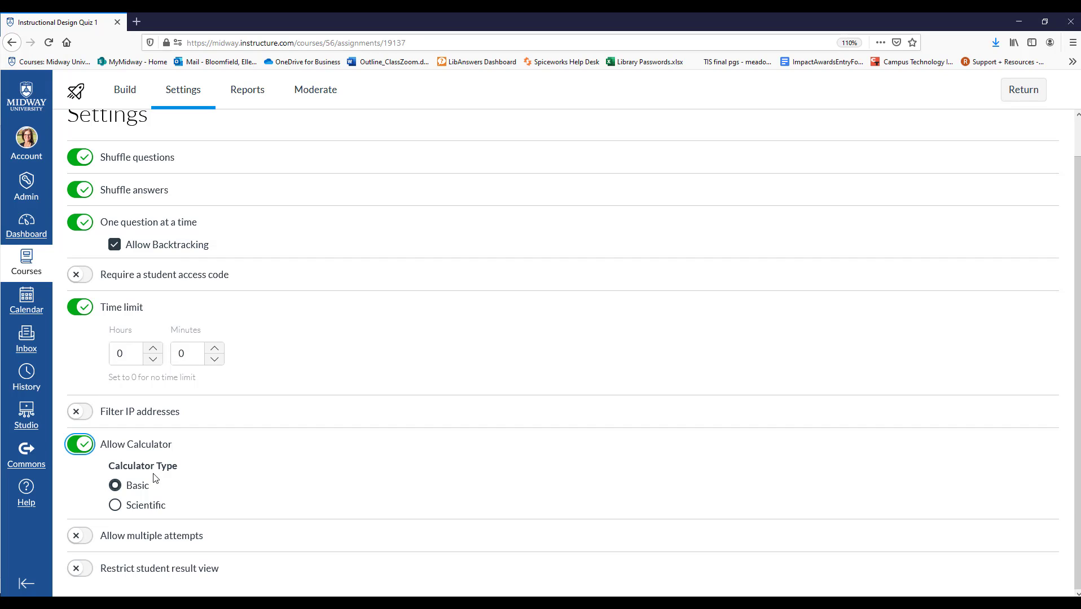
left_click(73, 451)
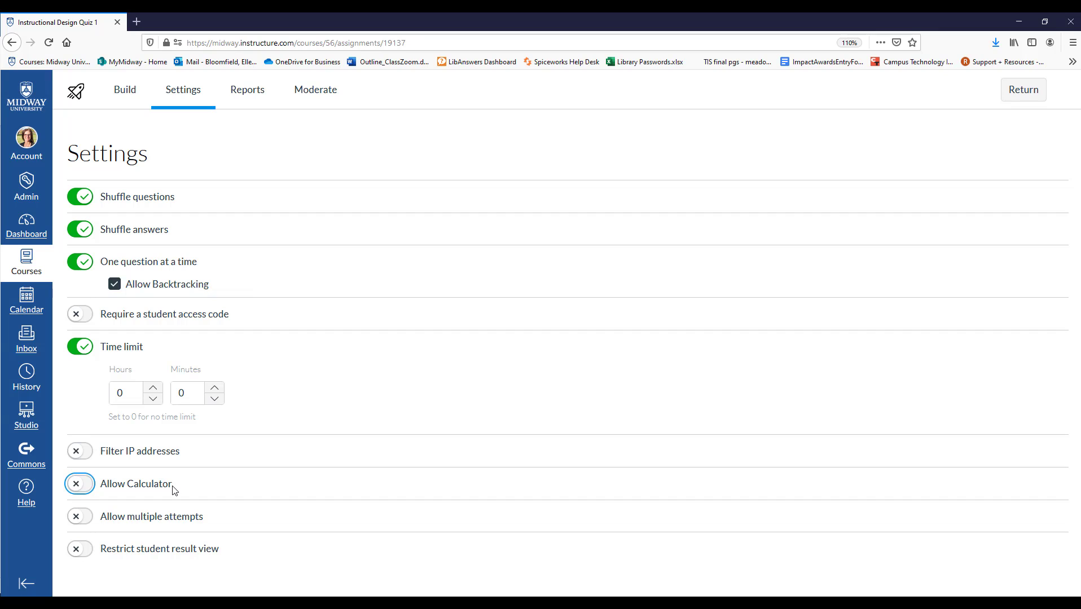
Step: Allow multiple attempts on the quiz and require time between attempts
left_click(86, 518)
left_click(86, 519)
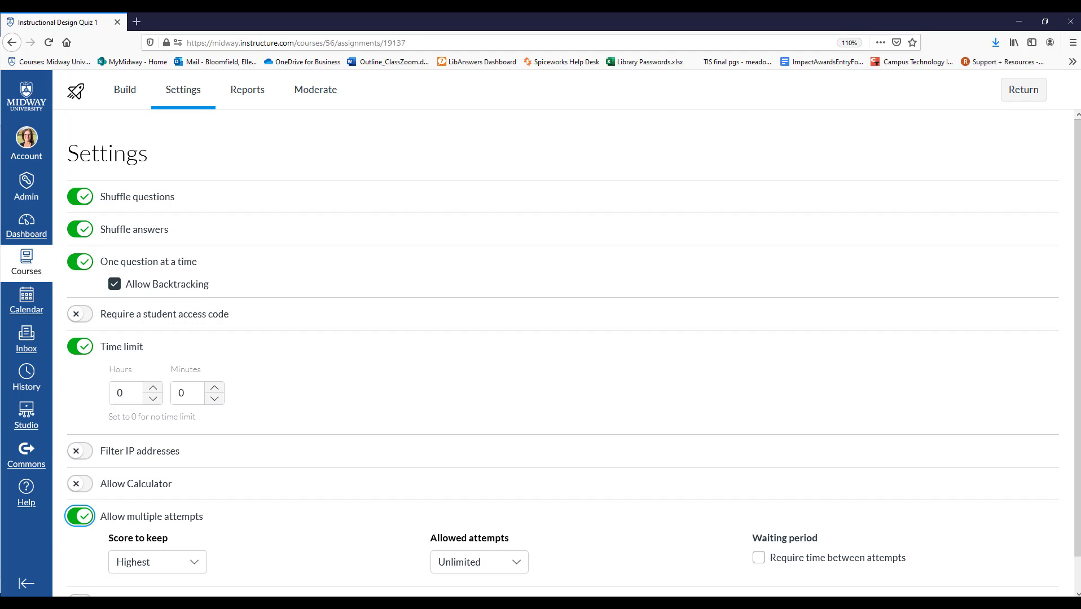
left_click(758, 558)
Step: Enable Restrict student result view for the quiz, leaving all of its result display options unchecked
scroll(737, 549, "down", 3)
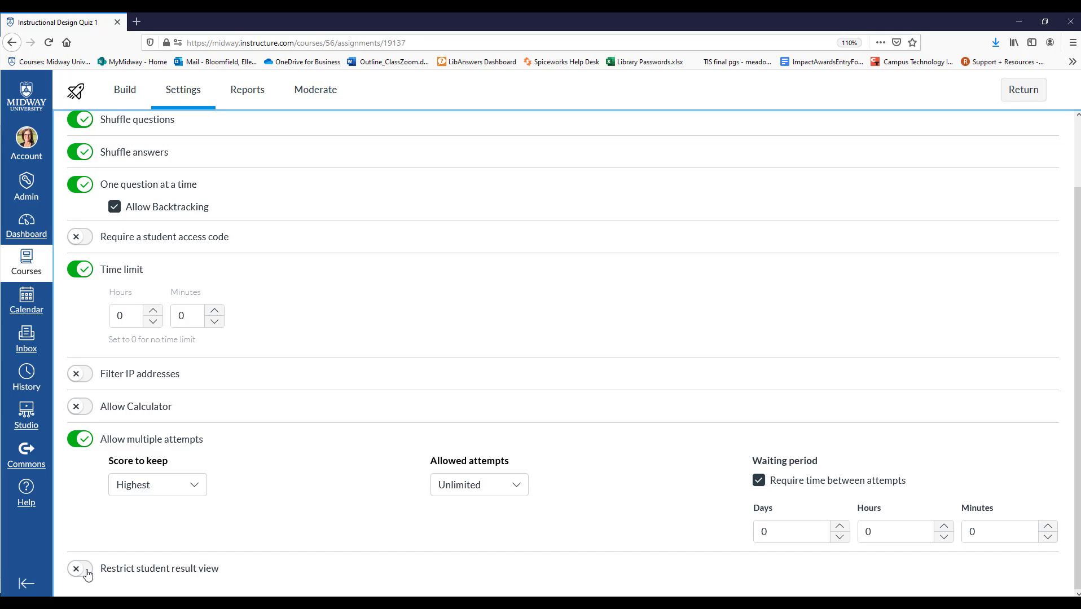
left_click(80, 569)
scroll(84, 570, "down", 3)
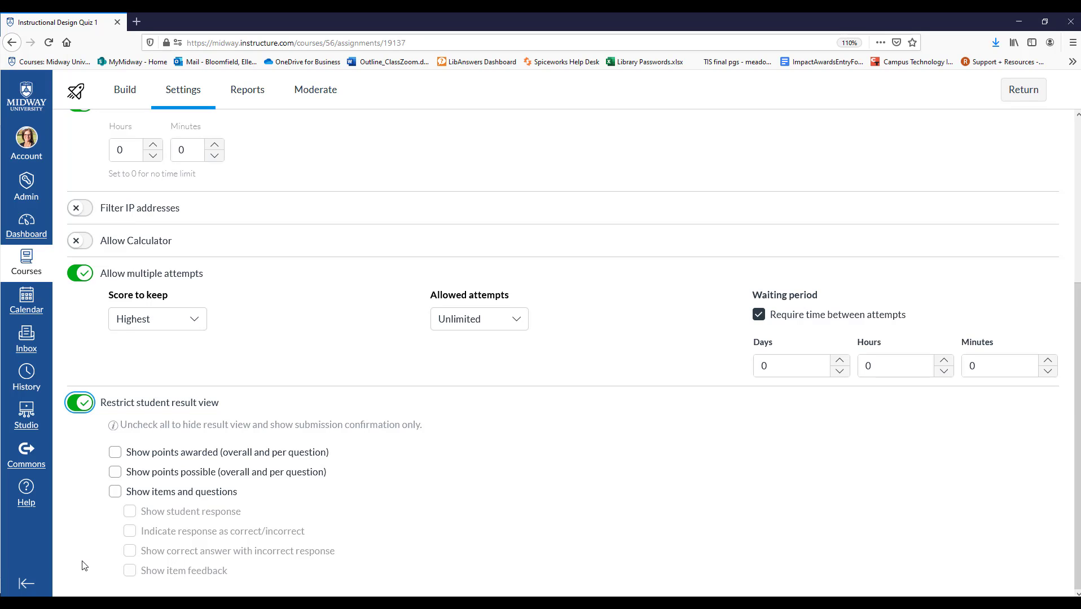
Step: Look over the quiz's Reports and Moderate pages, and leave the quiz builder
left_click(248, 89)
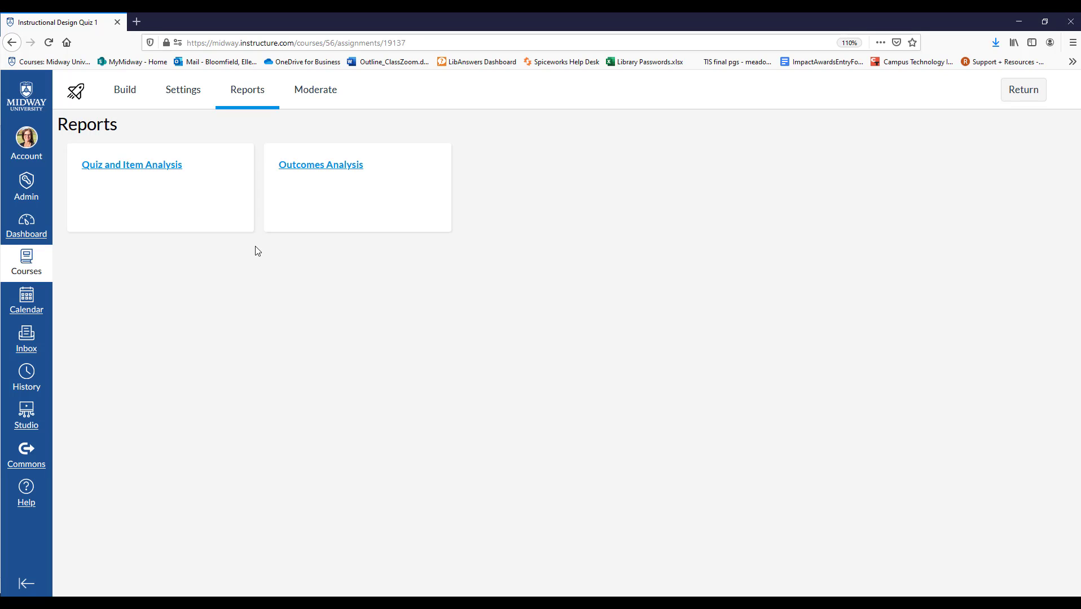
left_click(316, 90)
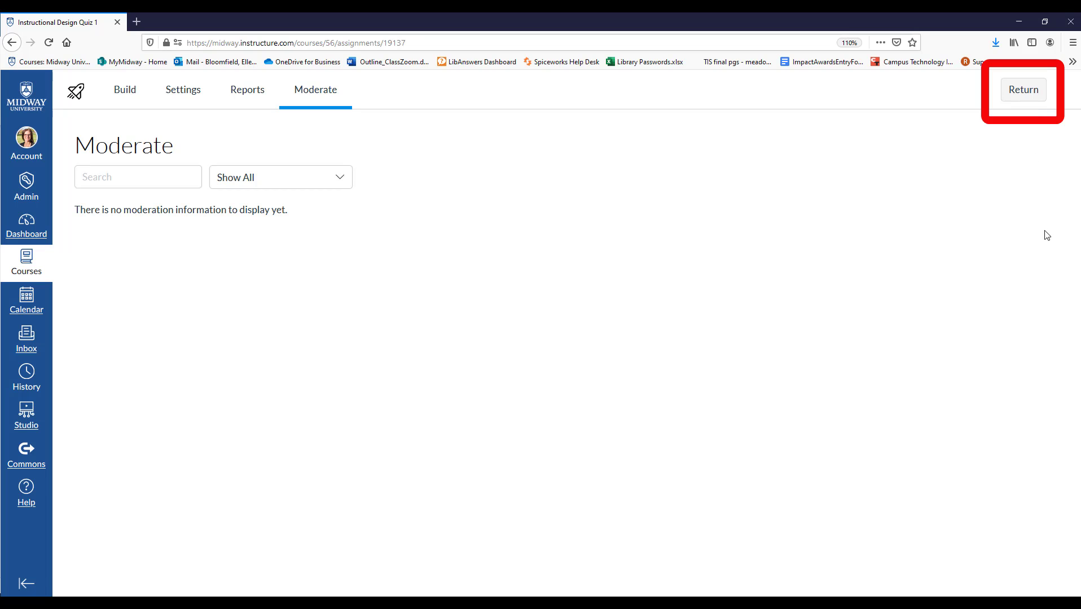
left_click(1021, 100)
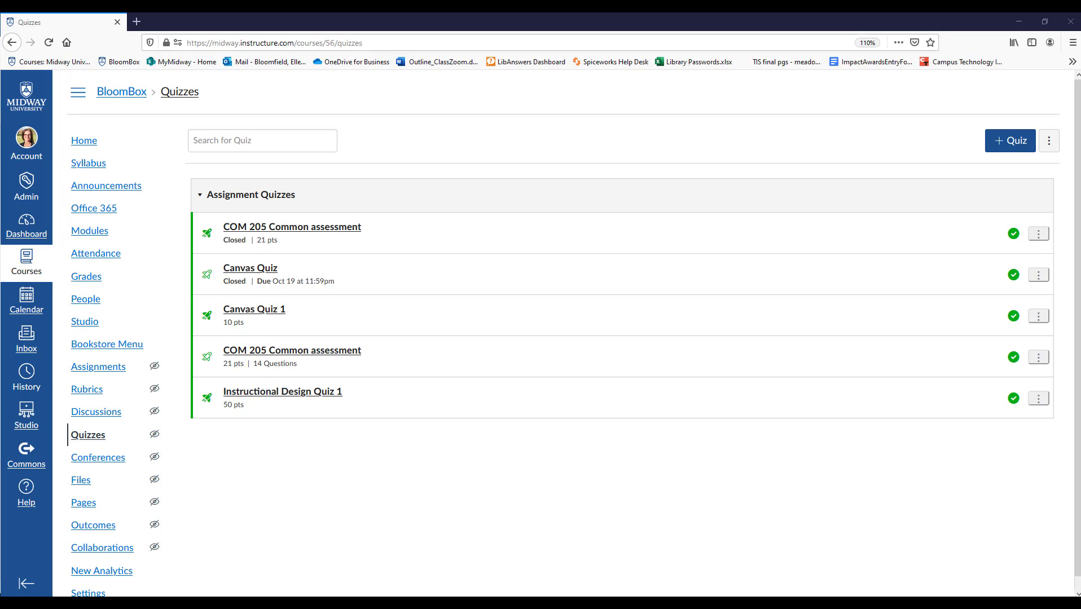
Step: Open Instructional Design Quiz 1 and save instructions covering its 10 questions, the textbook reading, and the Take the Quiz and Submit Quiz buttons
left_click(284, 395)
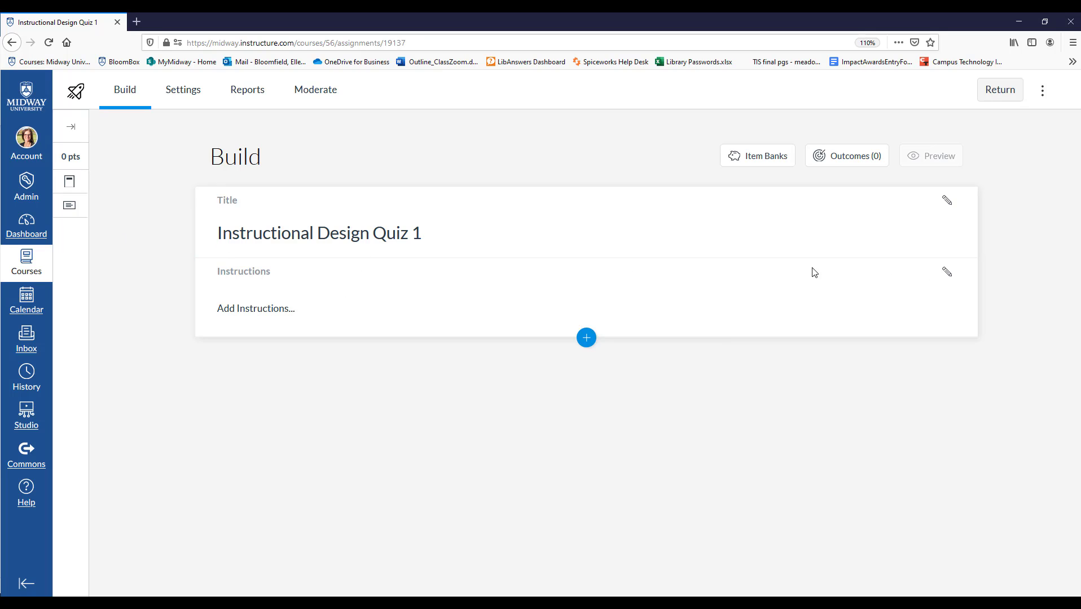
left_click(948, 276)
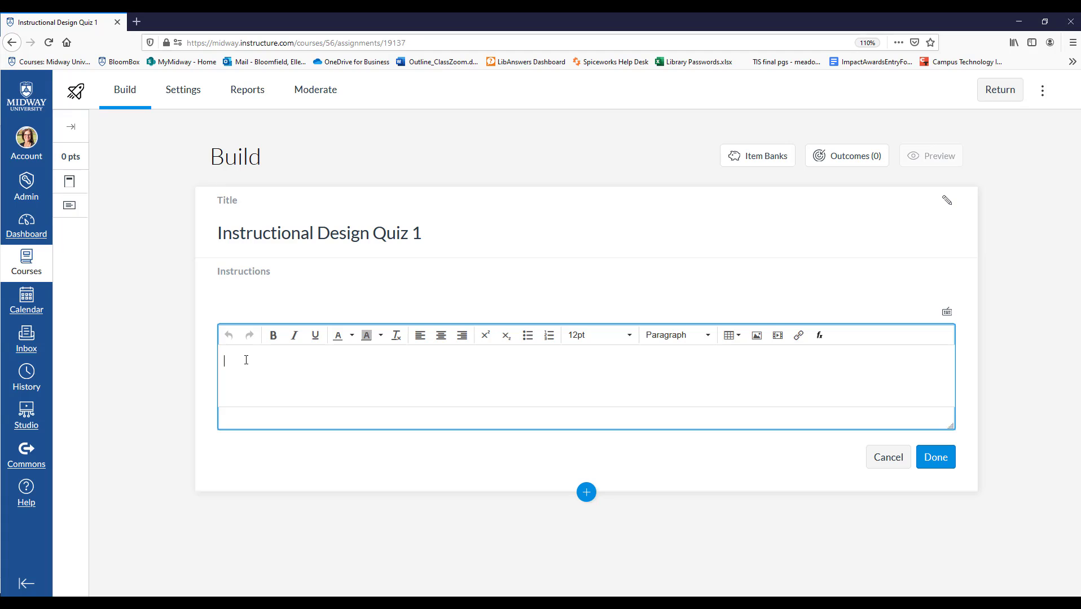
type("The quiz consists of")
type("10 questions in various question type formats. To be successful with the weekly quizzes, it is important to thoroughly read the assigned textbook chapters. Read each question carefully.  To start, click the Take the Quiz button.  When finished, click the Submit Quiz button.")
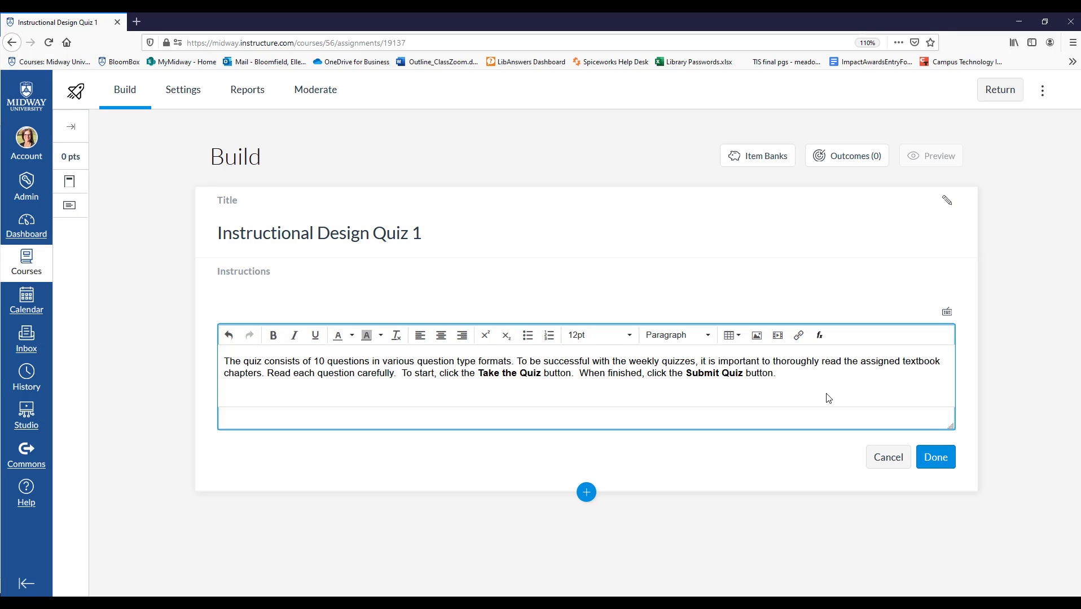
left_click(938, 464)
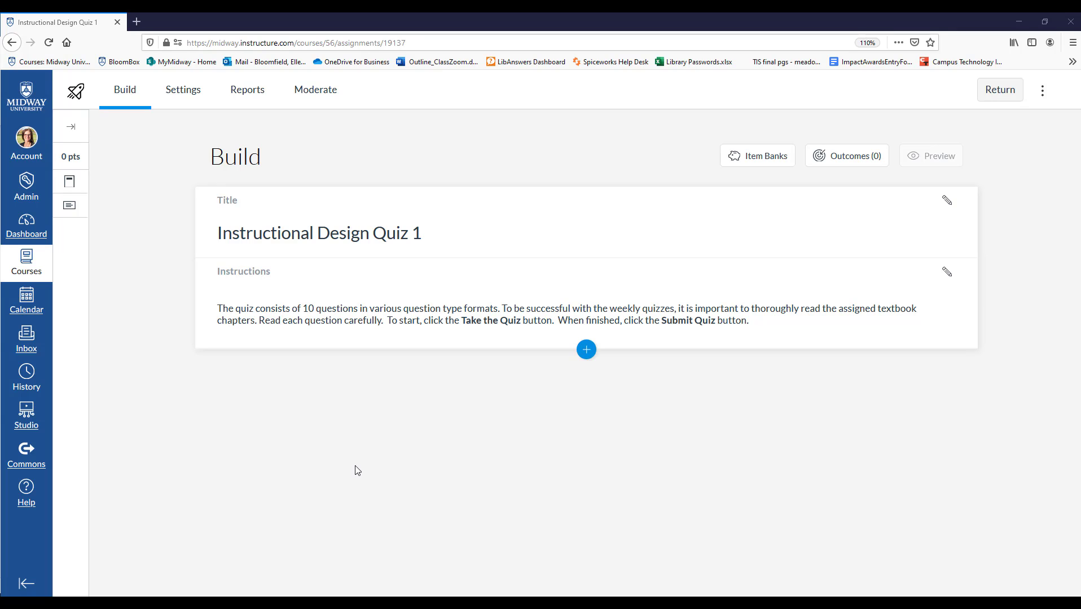
Step: Add a Multiple Answer question to the quiz and title it Analysis Components
left_click(586, 350)
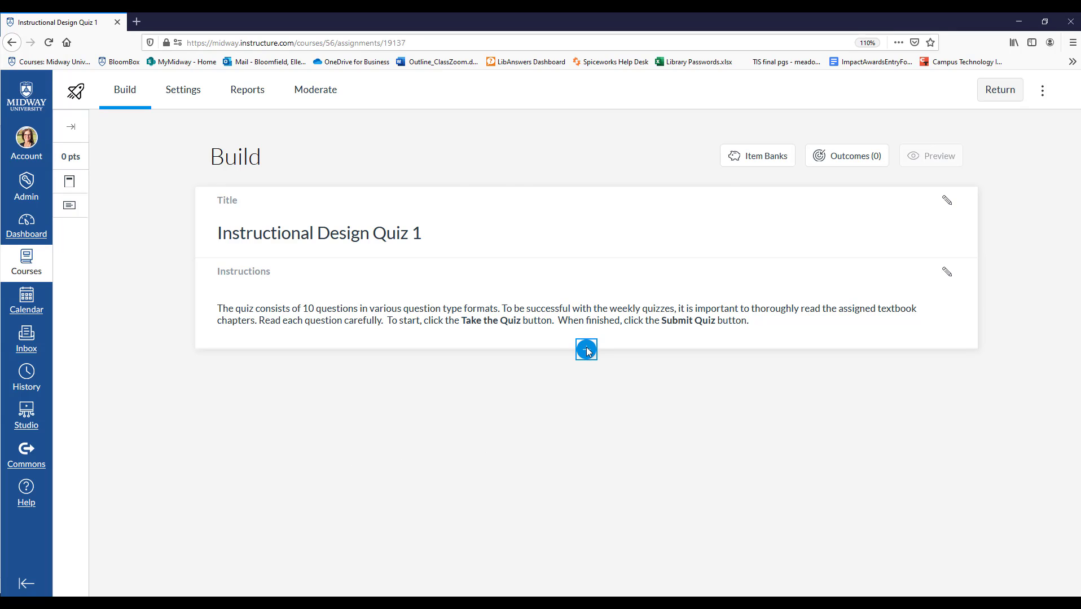
left_click(587, 350)
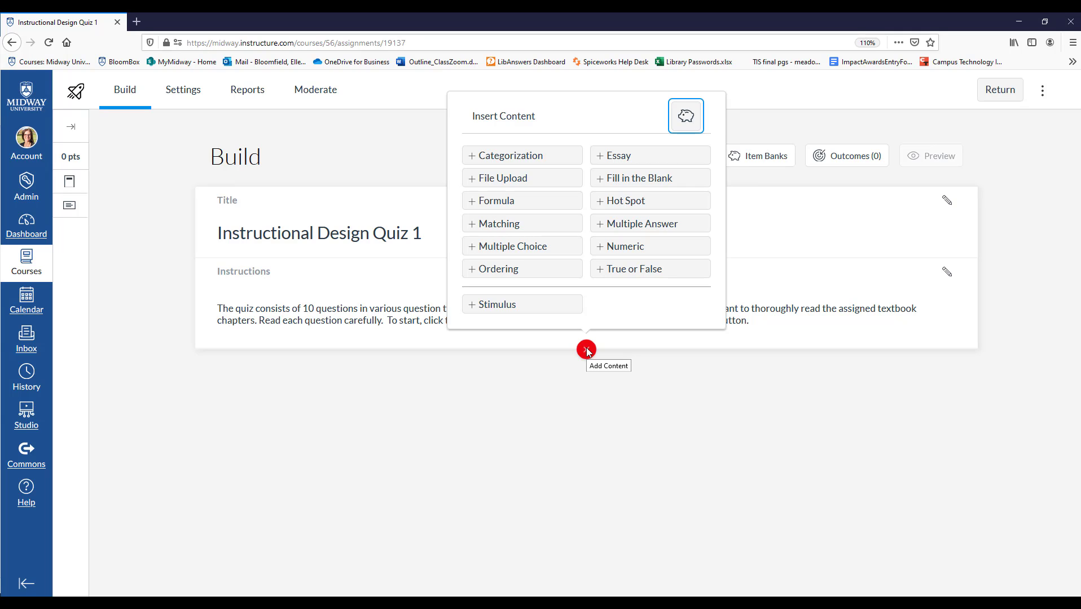
left_click(631, 227)
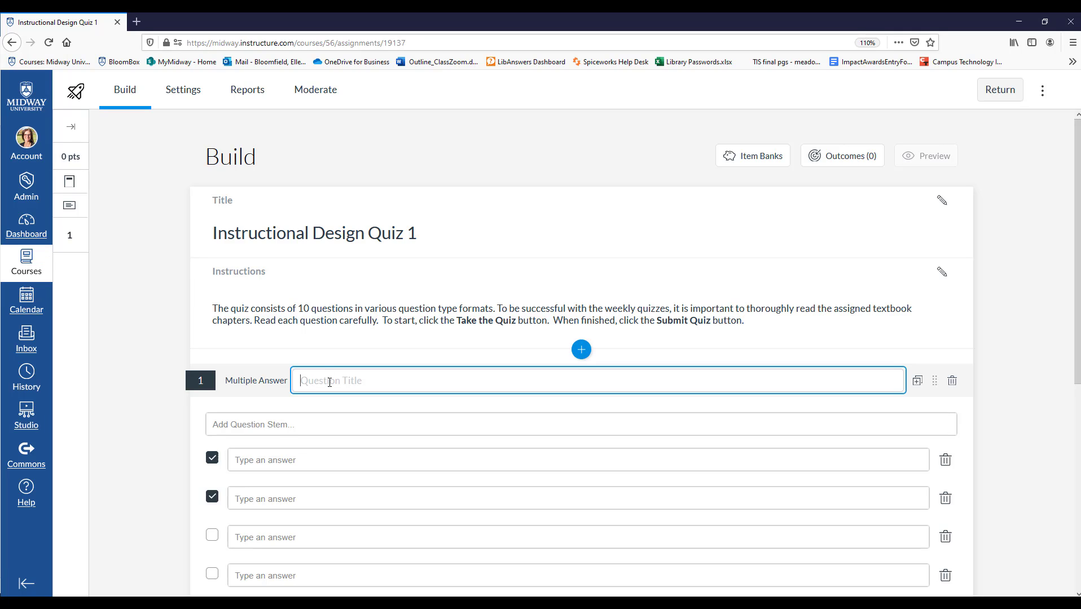
type("Analysis Components")
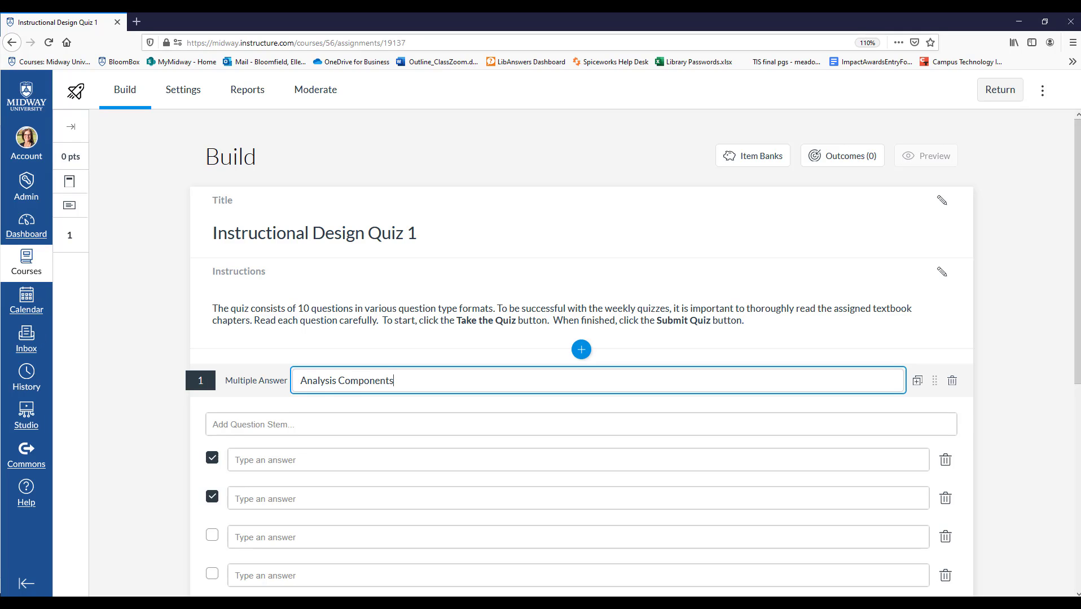
Step: Enter the question stem "What are the three components of Analysis according to our Instructional Design Model?"
left_click(293, 426)
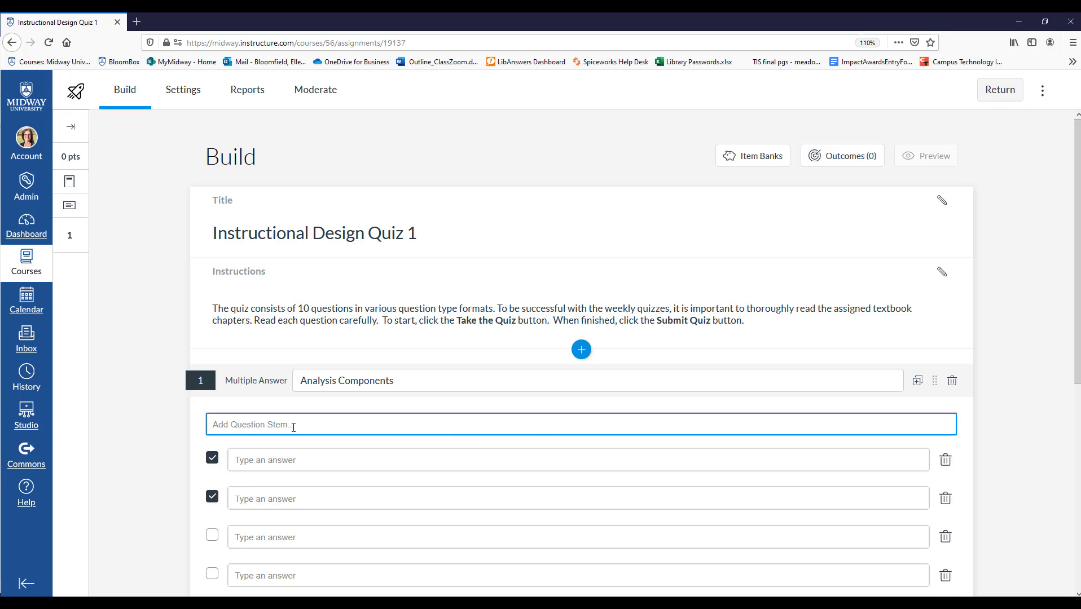
type("Whg")
key("BackSpace")
key("BackSpace")
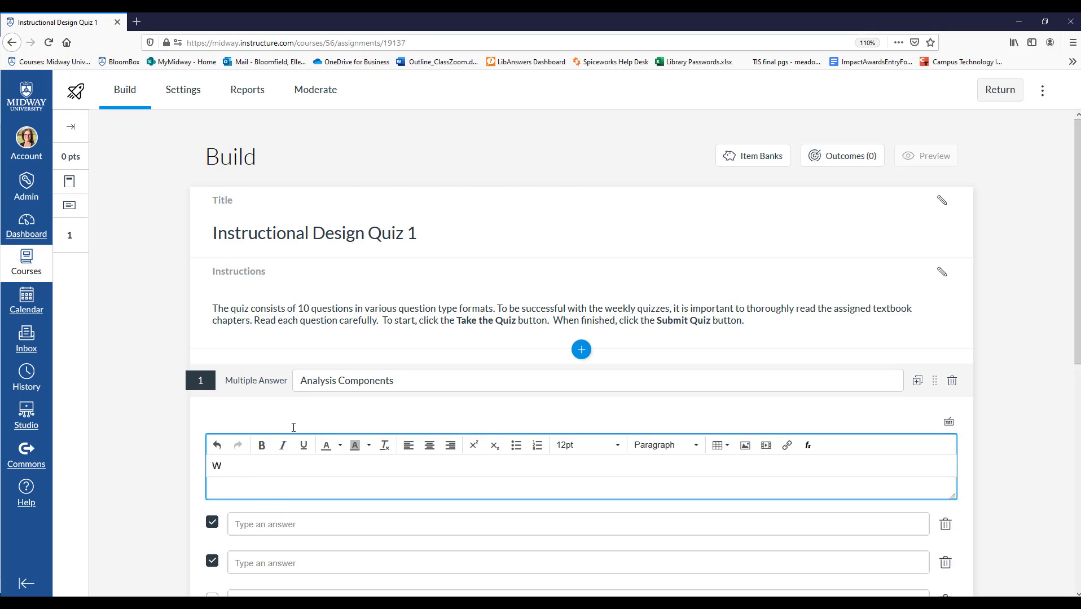
type("ha")
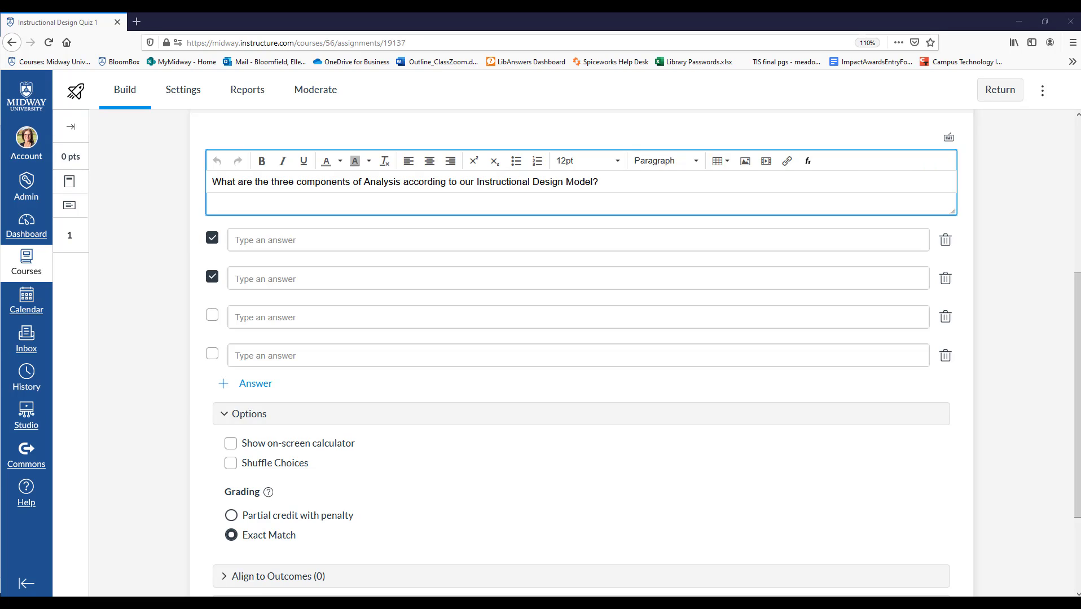
Step: Fill in five answer choices: Learning Task, Organizational Strategies, Learners, Formative Evaluation and Learning Contexts
left_click(265, 240)
type("u")
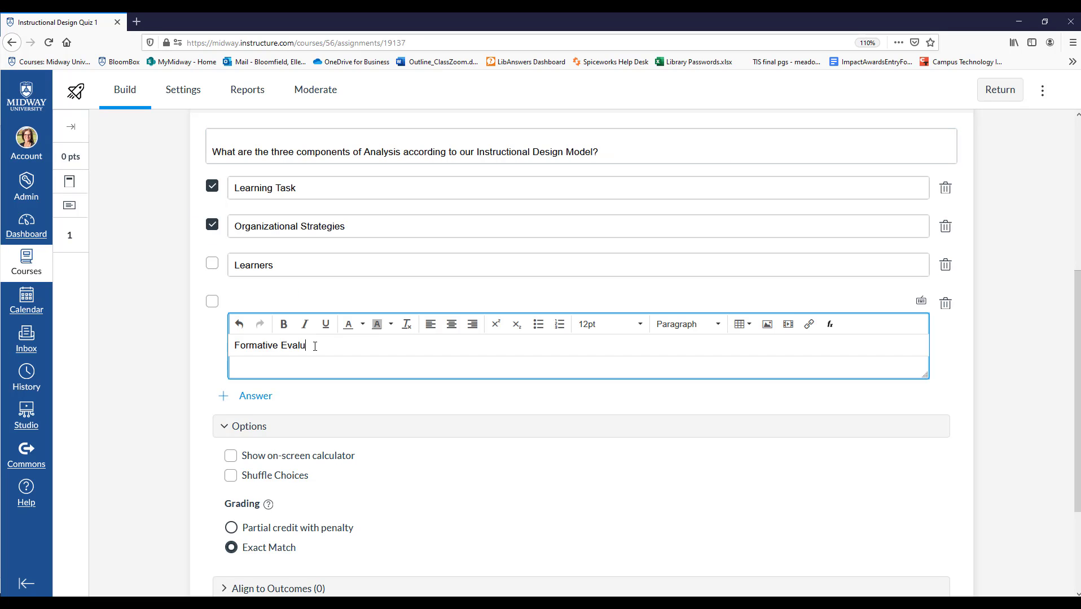
type("ation")
left_click(255, 399)
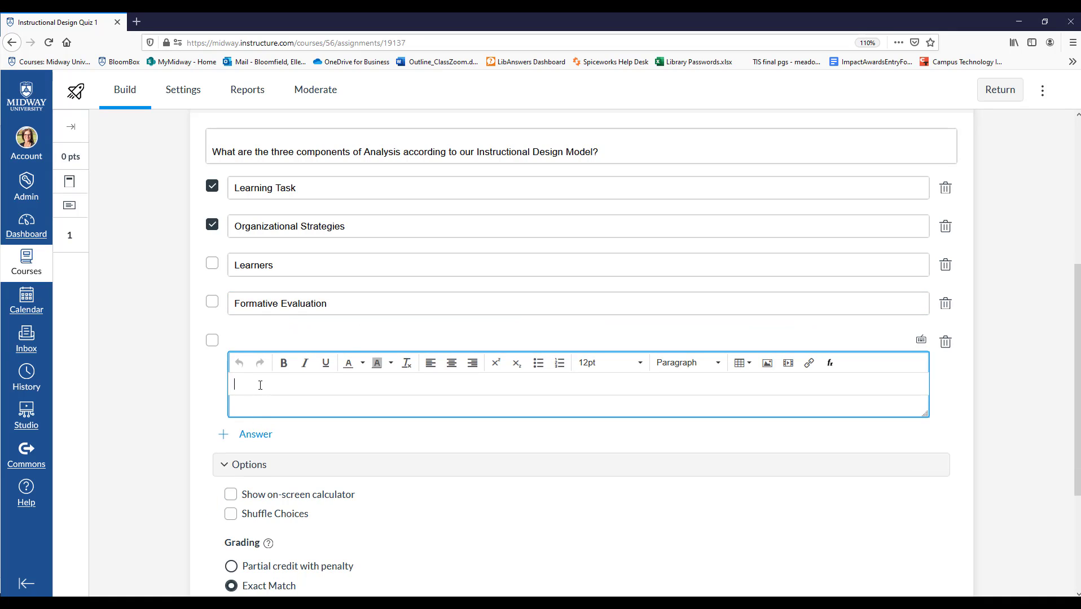
type("Learning Contexts")
left_click(204, 387)
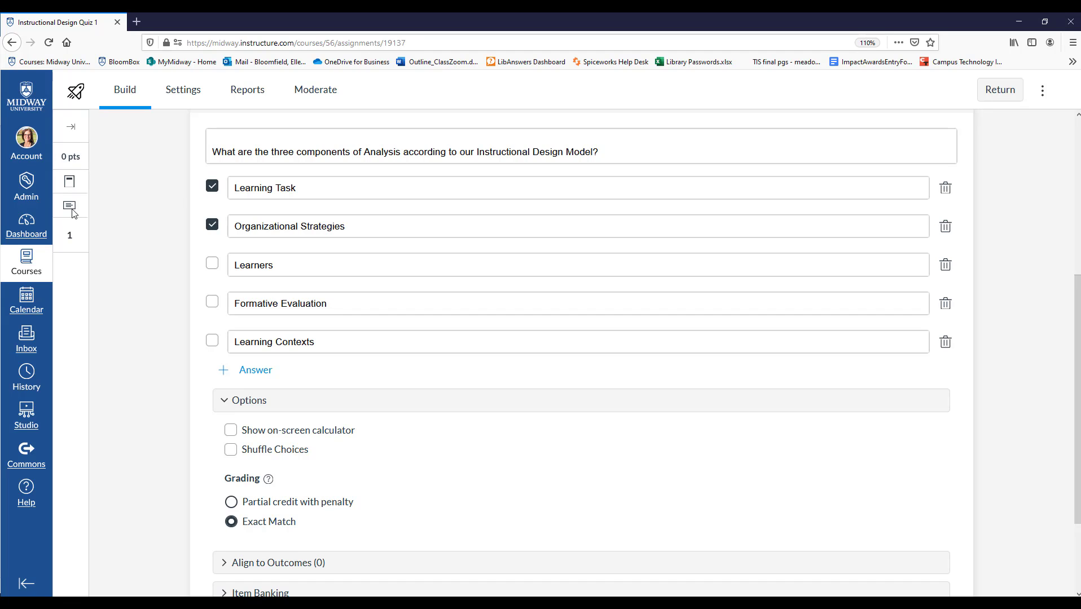
Step: Mark Learners and Learning Contexts as correct answers and unmark Organizational Strategies
left_click(212, 263)
left_click(212, 224)
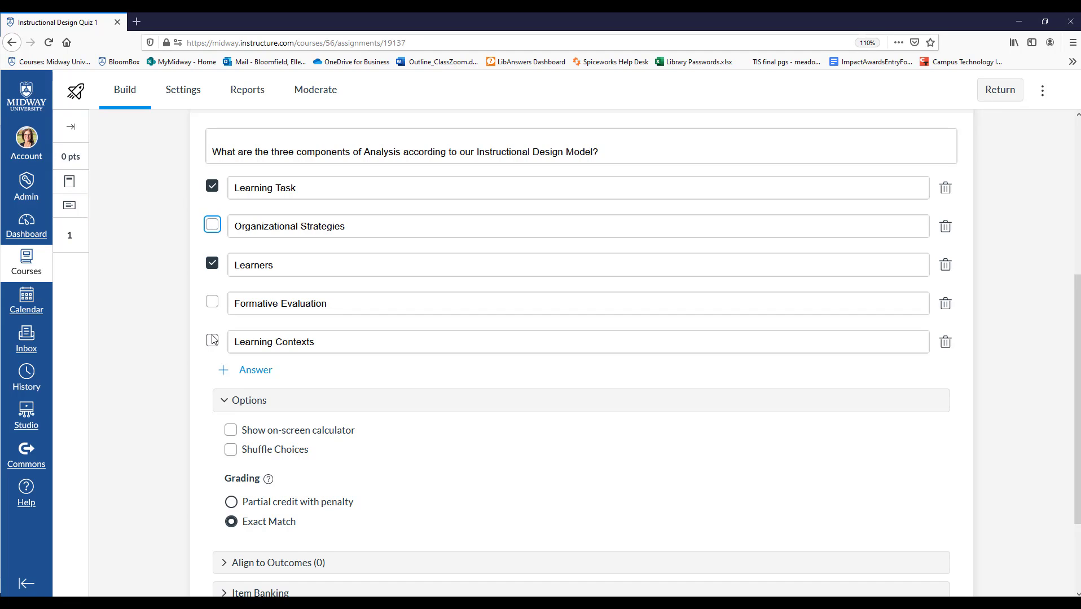
left_click(213, 340)
Step: Enable Shuffle Choices for the question and lock the Learners answer in its position
scroll(108, 397, "down", 2)
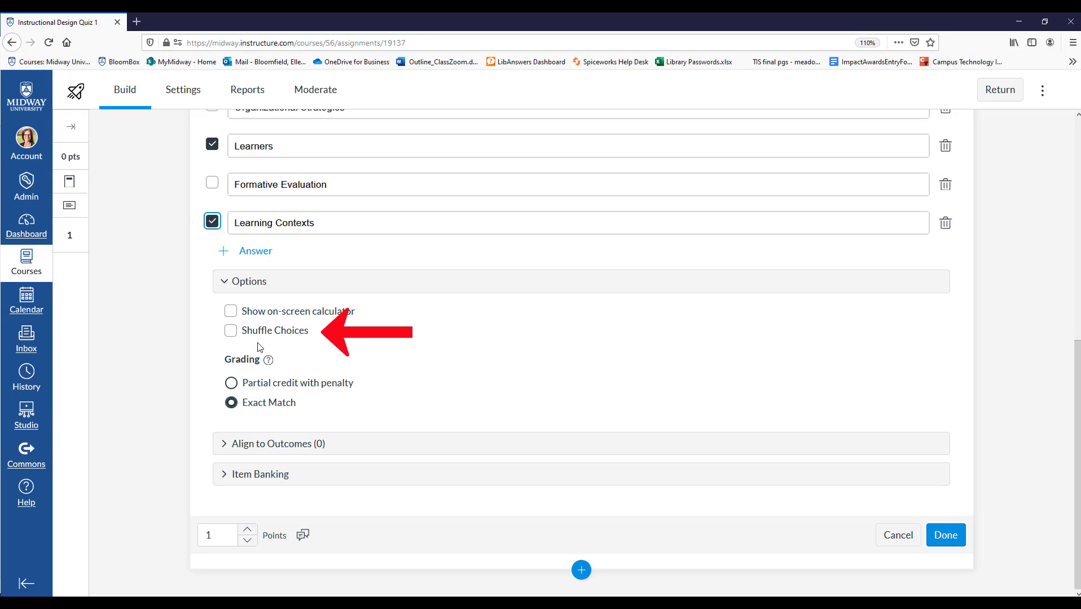
left_click(232, 331)
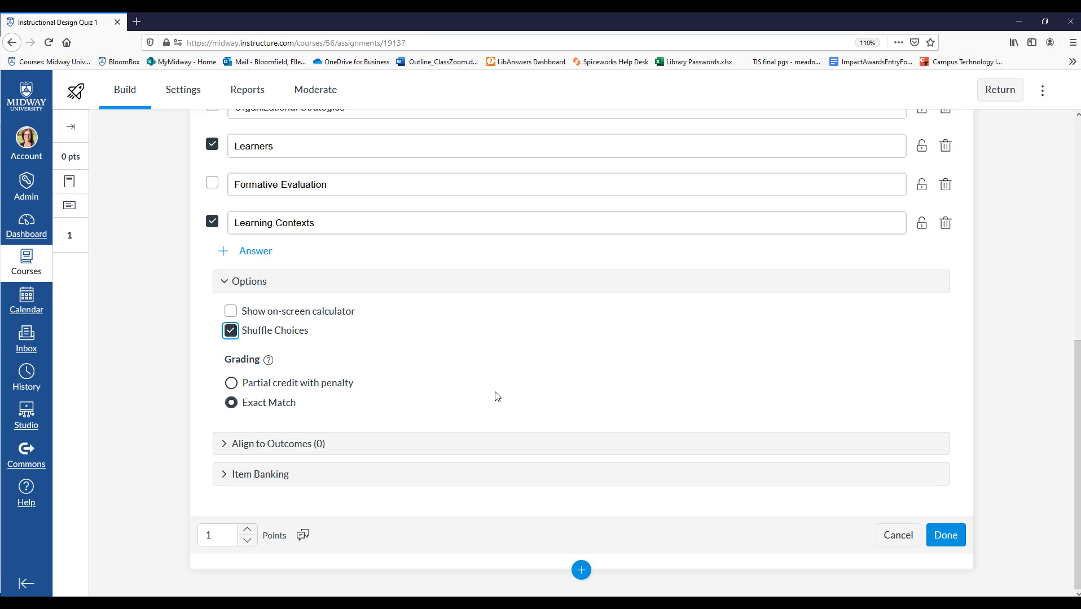
scroll(497, 398, "up", 4)
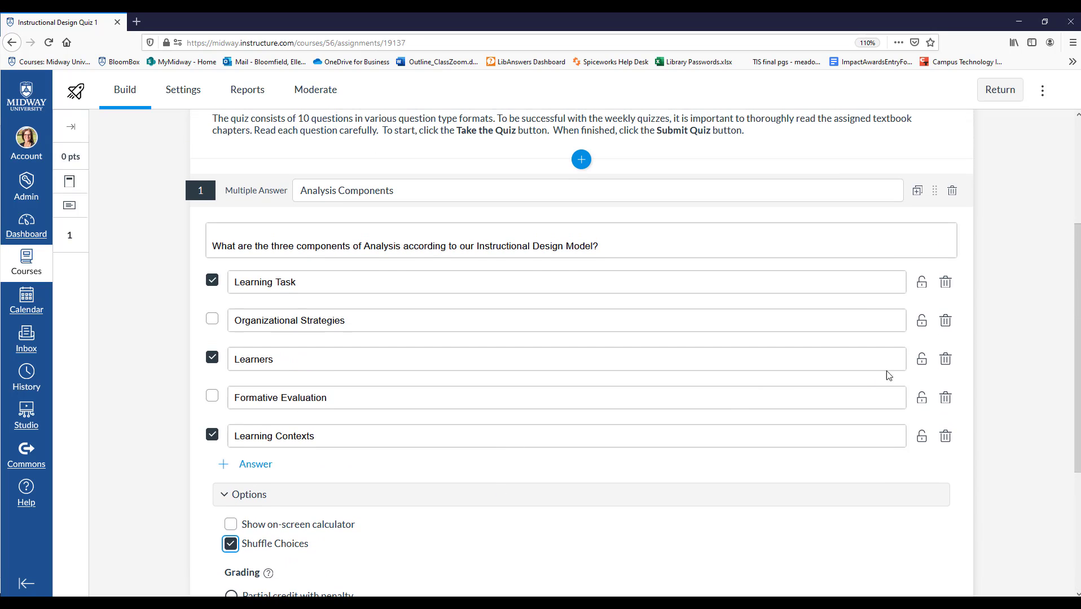
left_click(922, 361)
Step: Align the question to the PLO1 outcome from the BloomBox outcome group
scroll(314, 471, "down", 3)
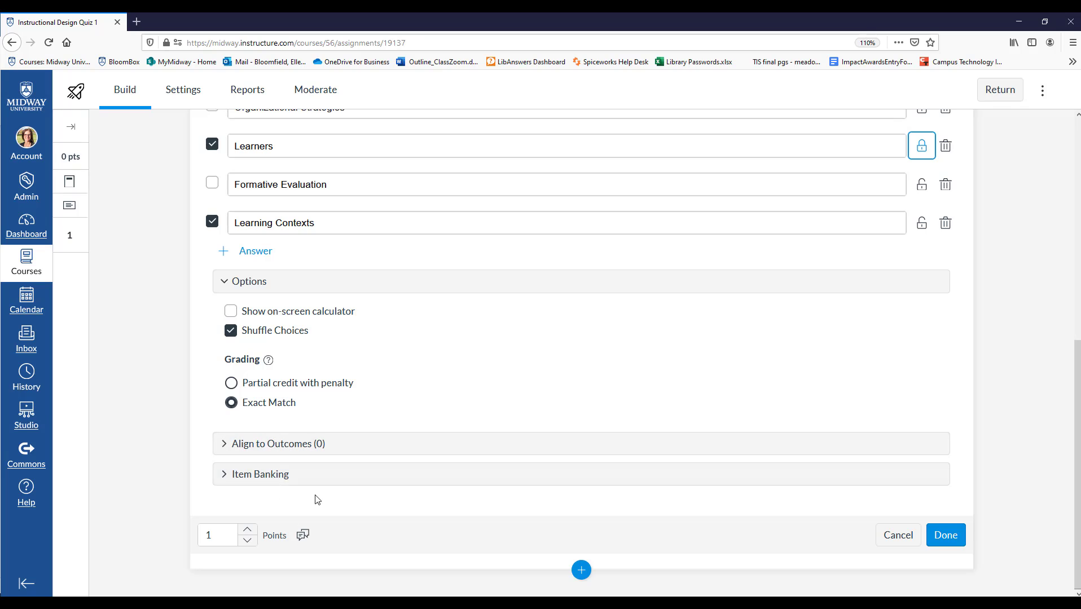
left_click(227, 447)
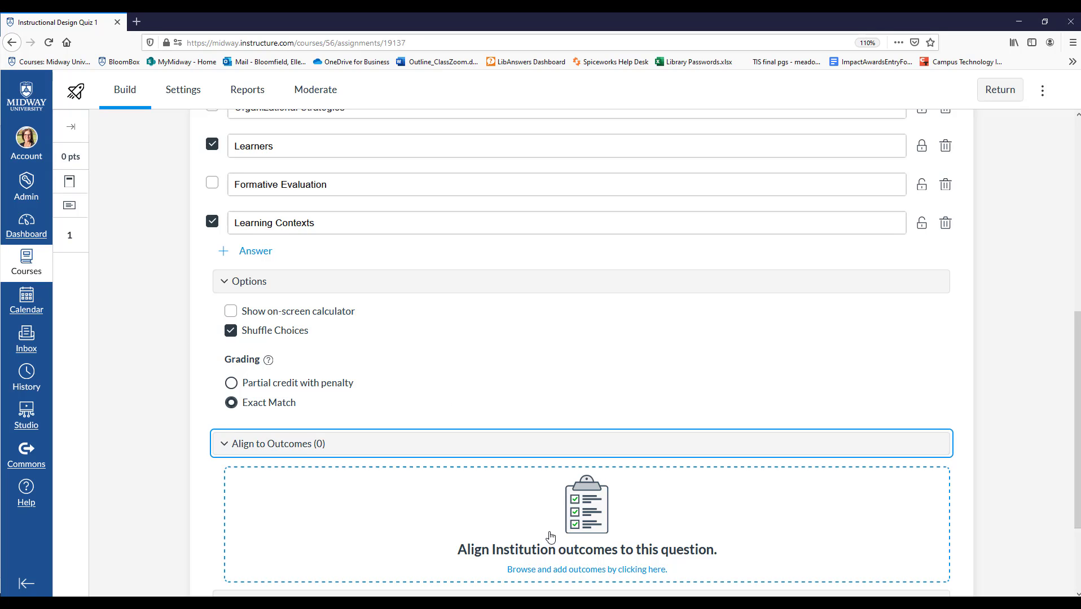
left_click(545, 571)
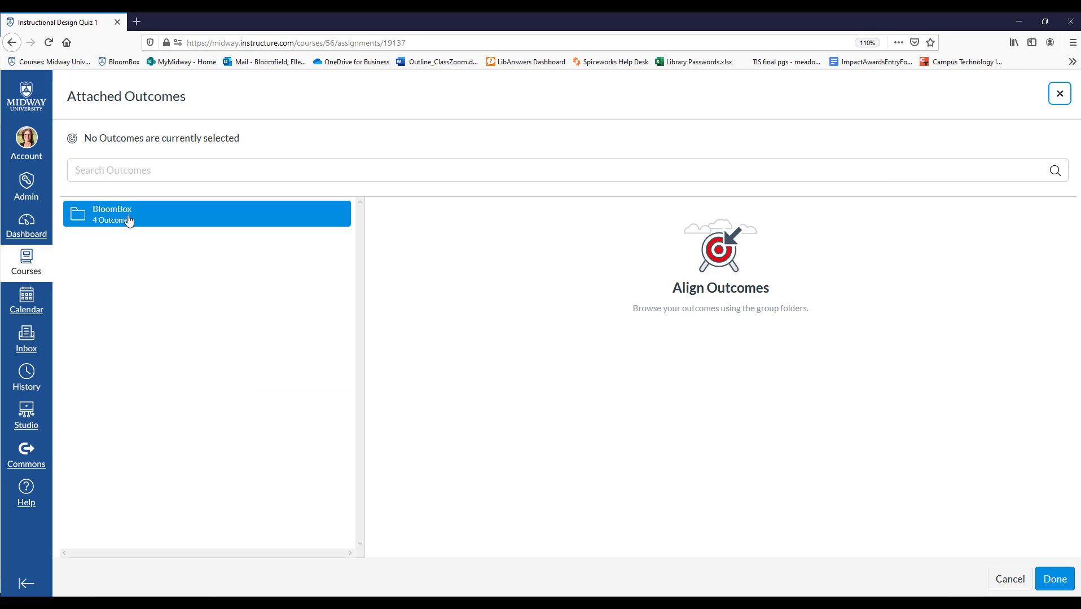
left_click(125, 218)
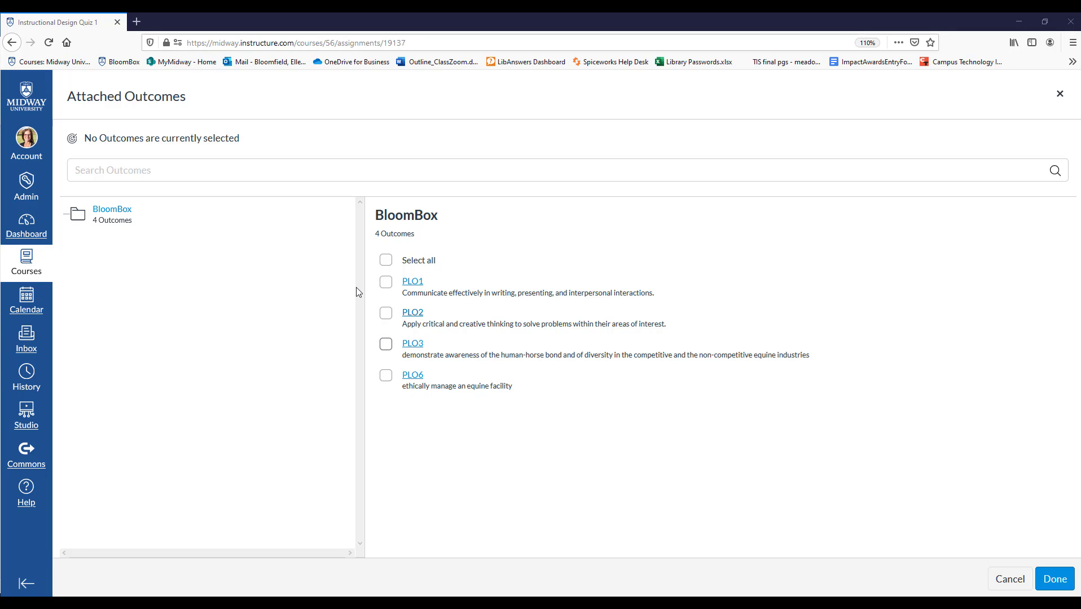
left_click(386, 282)
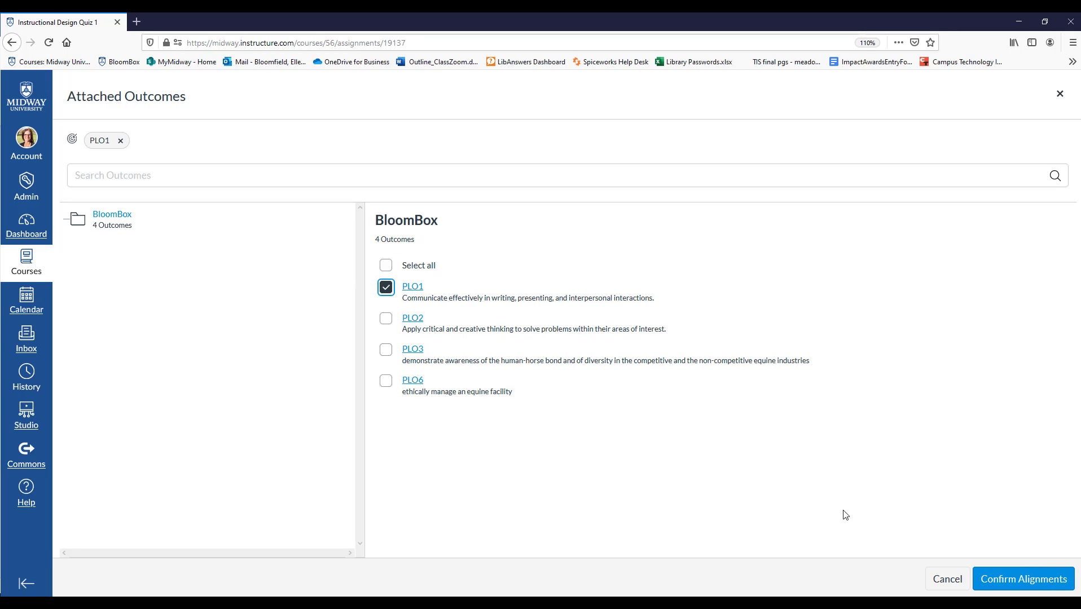
left_click(1023, 580)
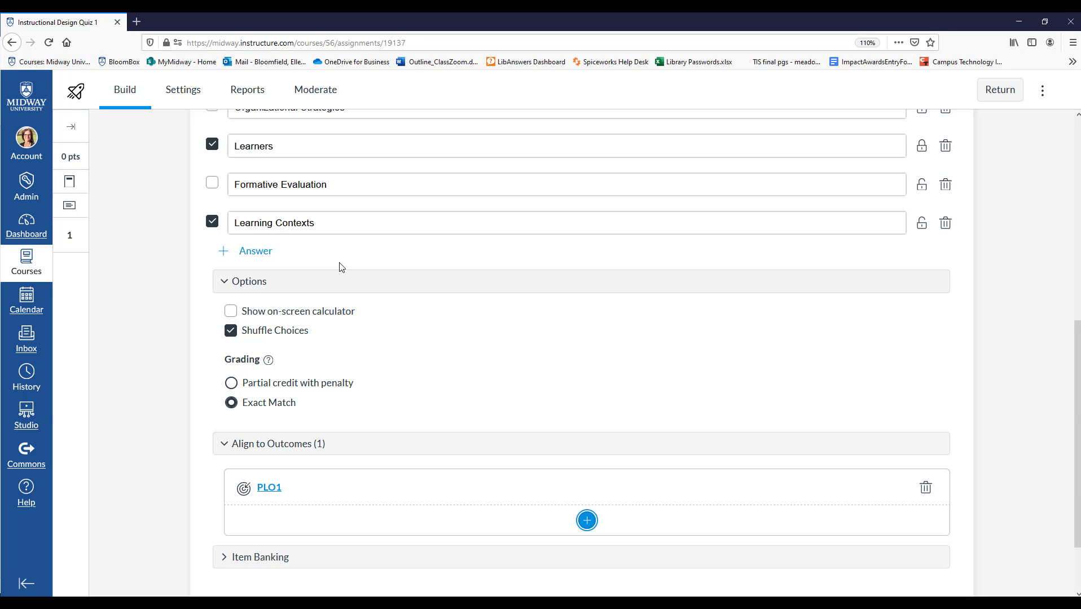
Step: Add the Analysis Components question to a new item bank titled ISD Bank
scroll(330, 288, "down", 3)
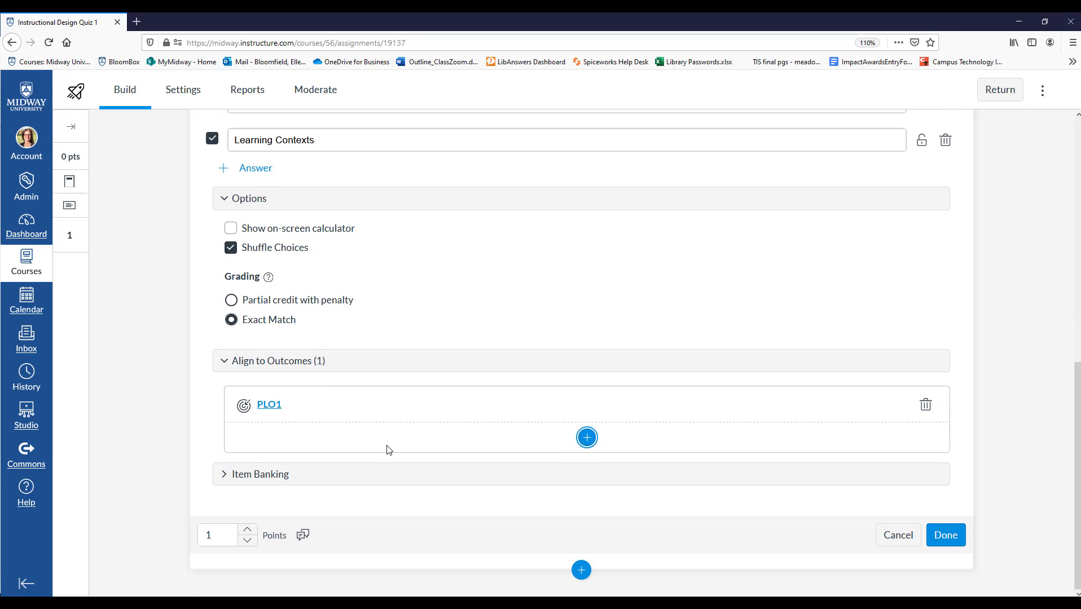
left_click(224, 478)
scroll(206, 482, "down", 2)
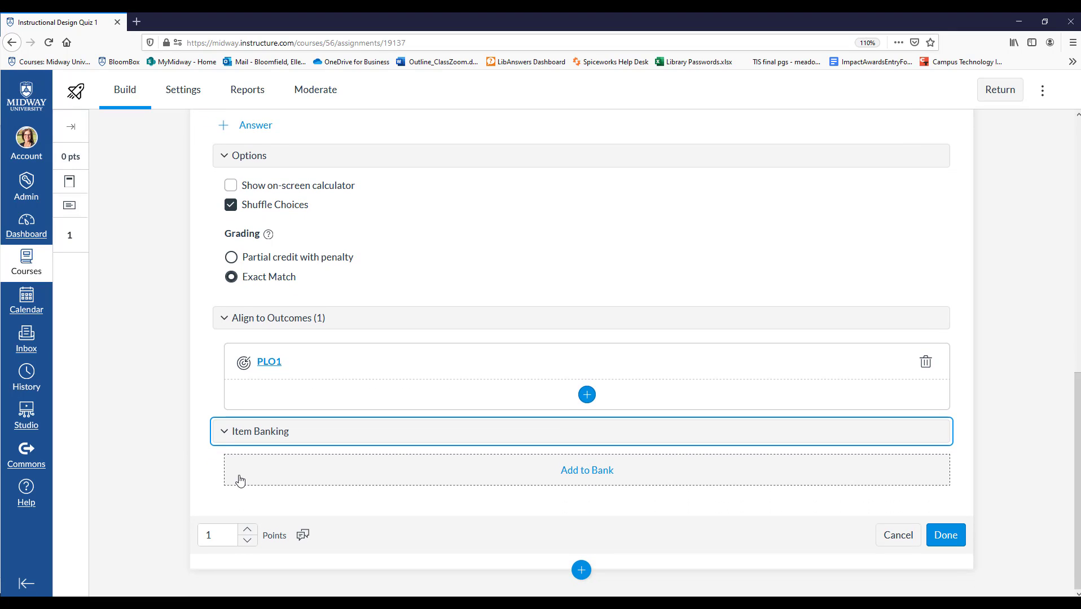
left_click(586, 473)
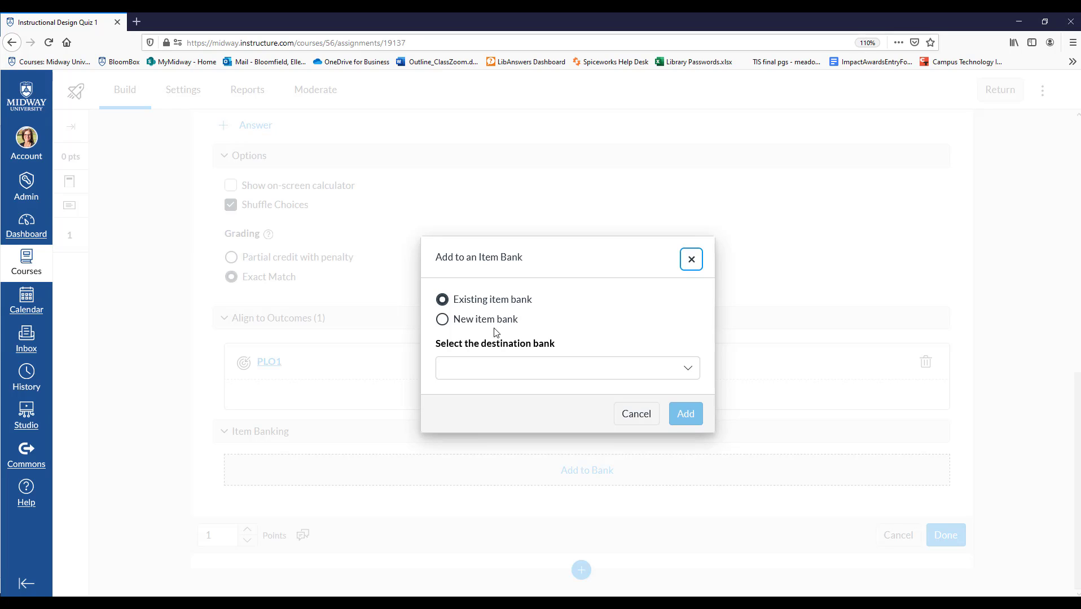
left_click(491, 320)
left_click(461, 372)
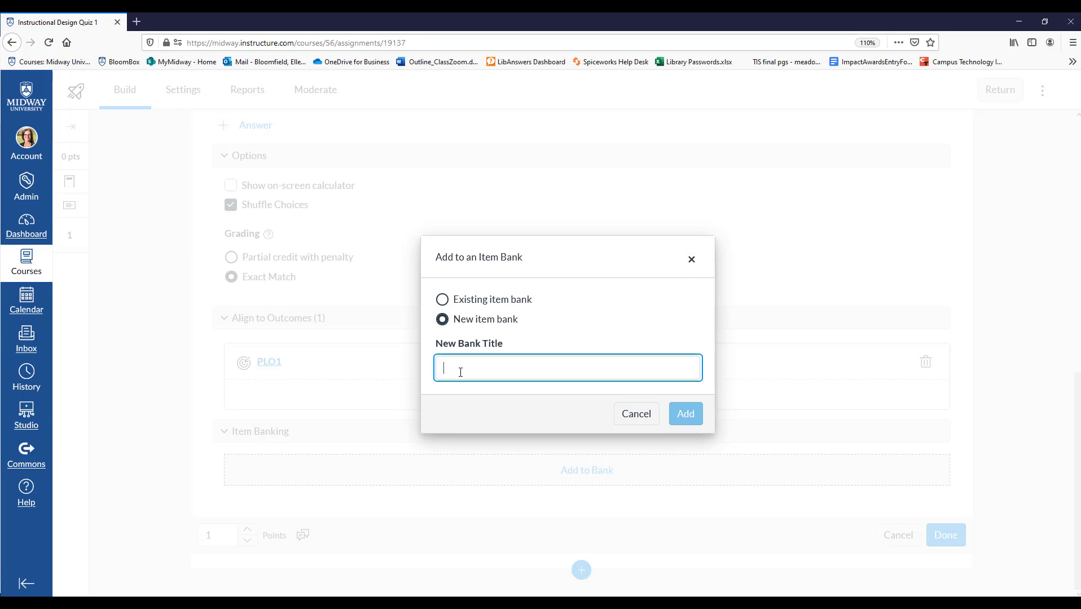
type("ISD Bank")
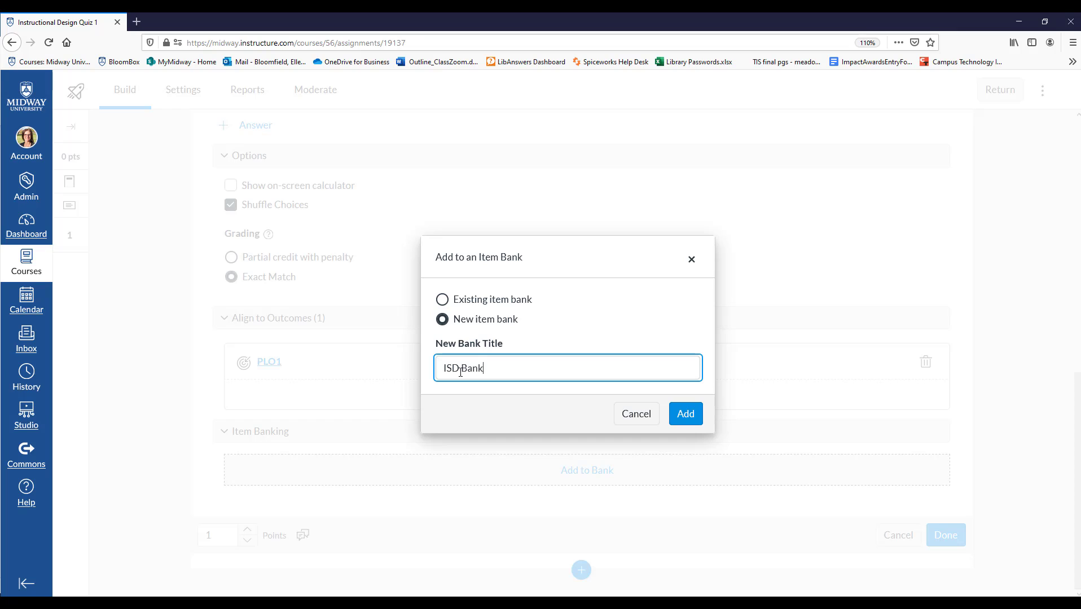
key("Return")
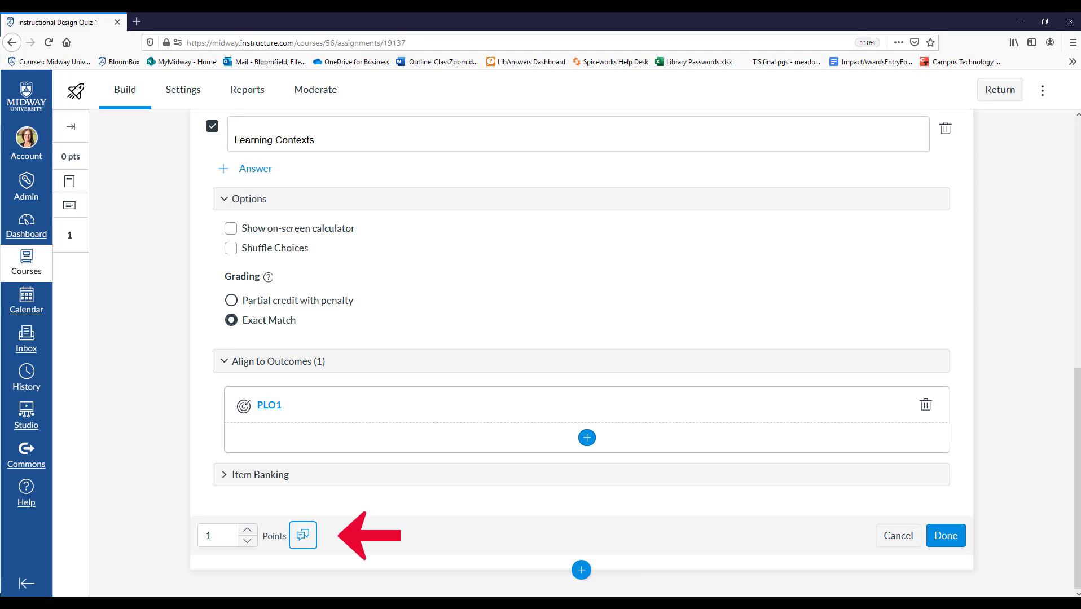
Step: Look over the question's student feedback fields for correct, incorrect and general feedback, leaving them empty
left_click(308, 540)
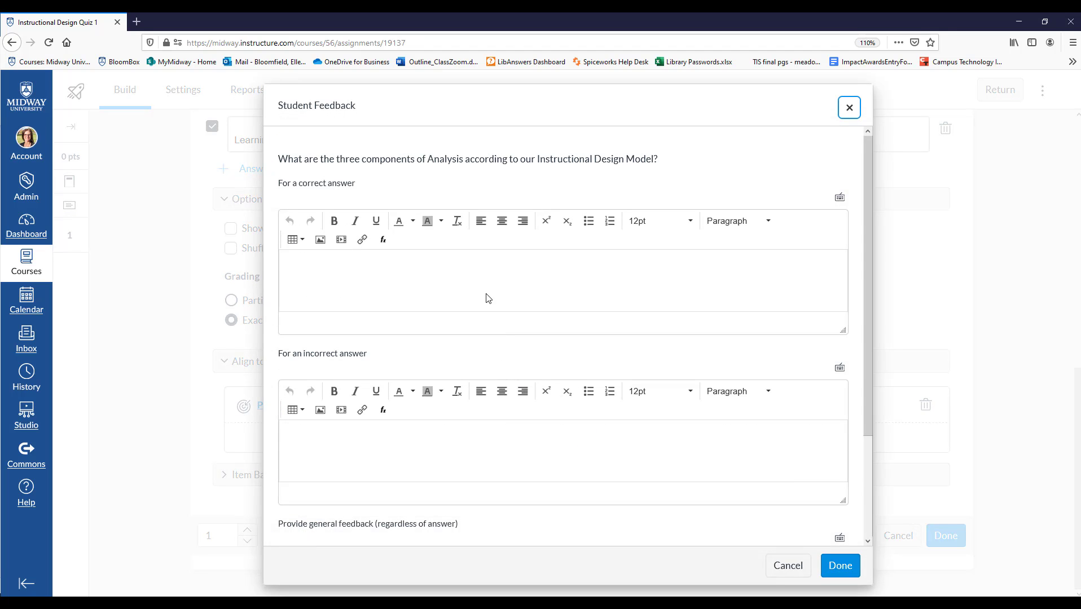
scroll(462, 293, "down", 3)
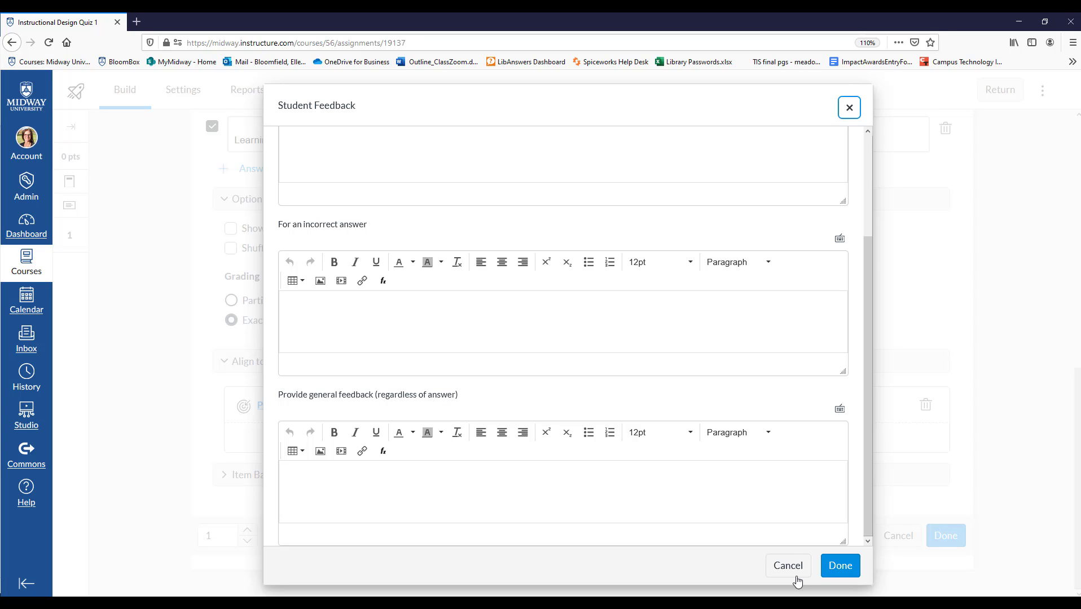
left_click(837, 567)
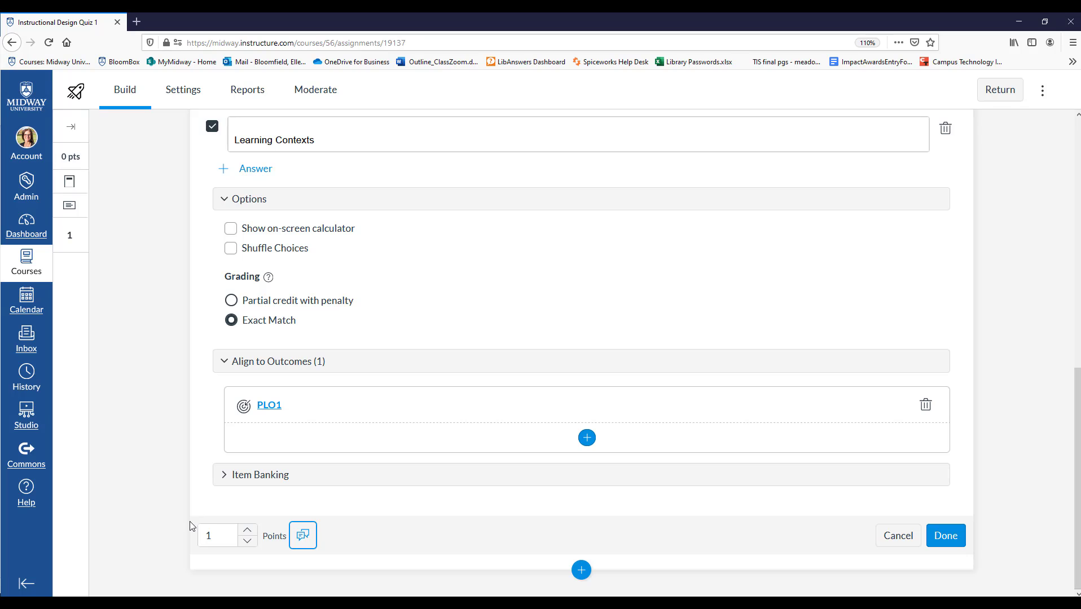
Step: Set the Analysis Components question's value to 6 points and save the question
double_click(218, 533)
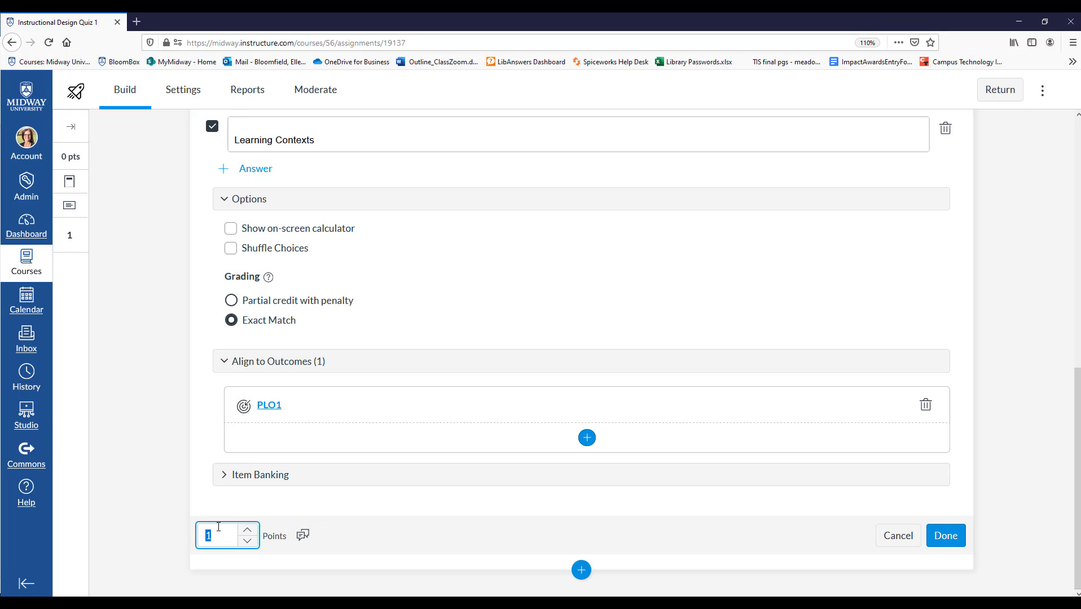
type("6")
left_click(951, 540)
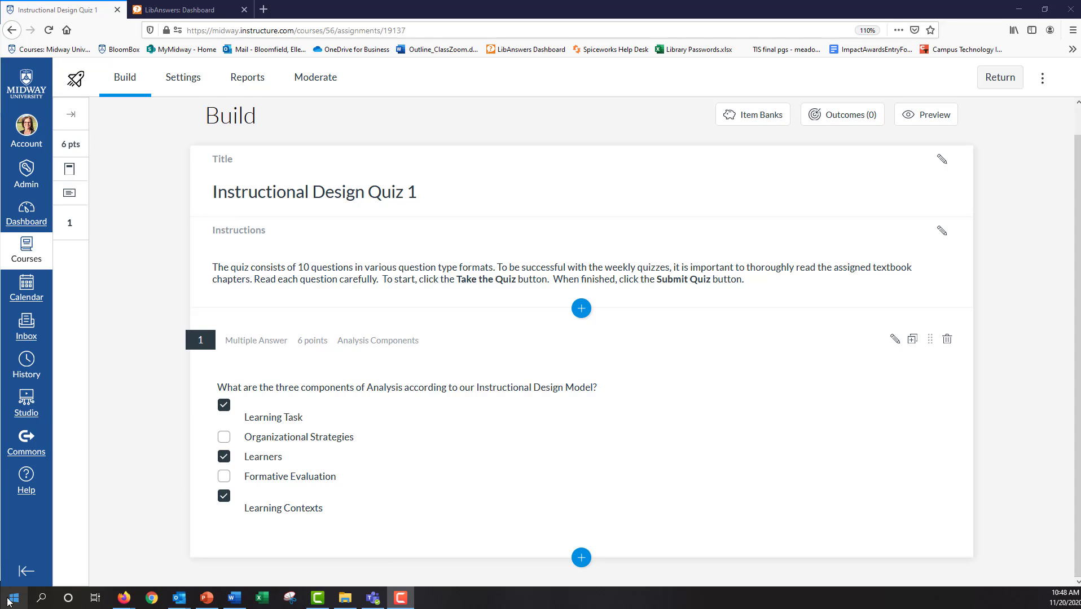
Step: Add a Categorization question titled Learning Theorists with the stem "Identify the learning theorists associated with the learning theory category."
left_click(586, 562)
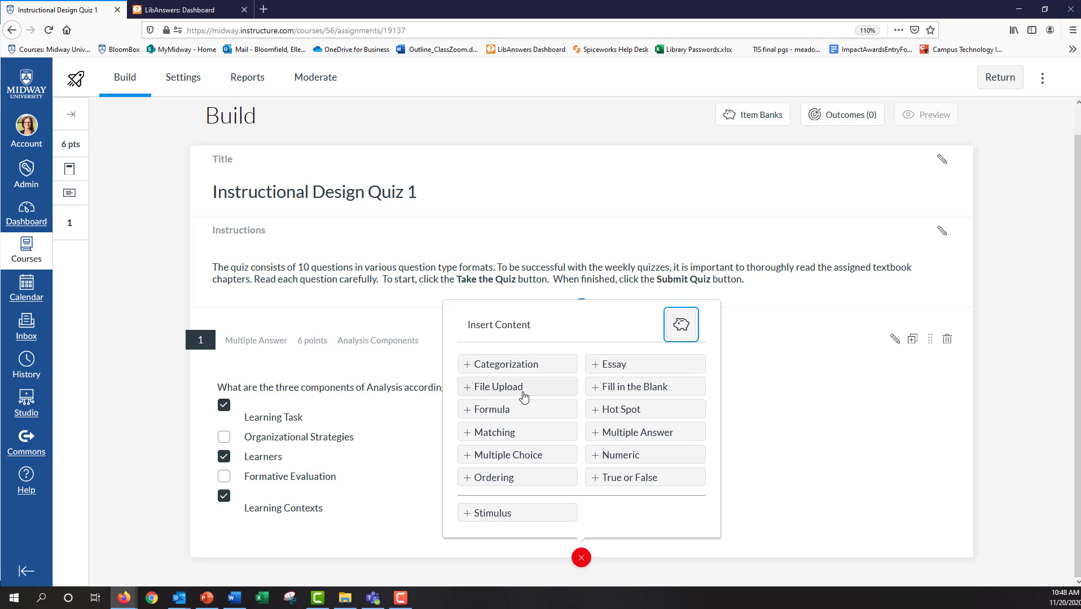
left_click(521, 370)
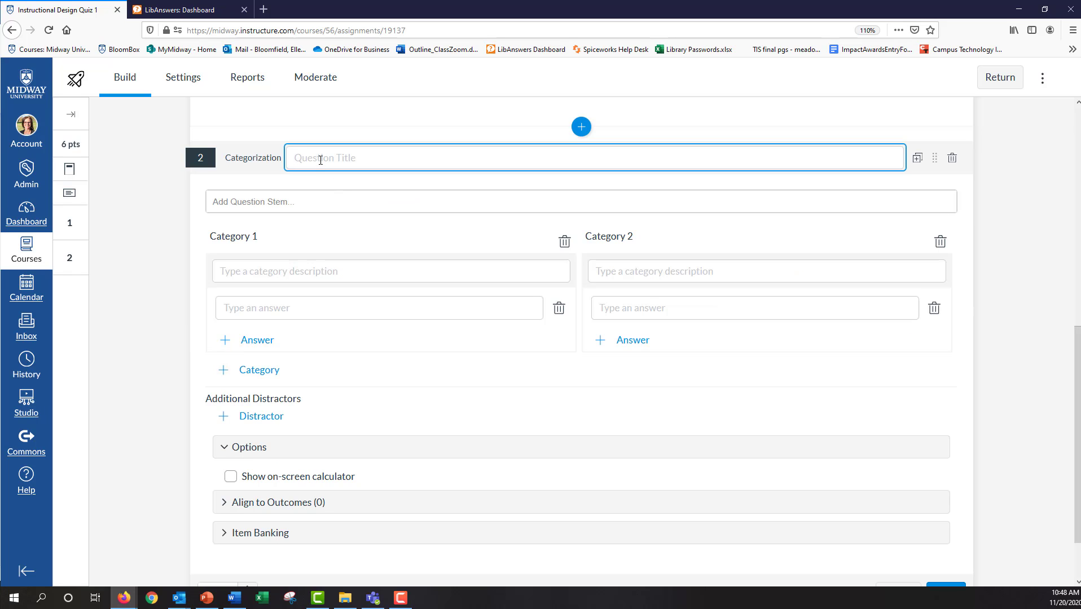
type("learning Theorists")
left_click(293, 202)
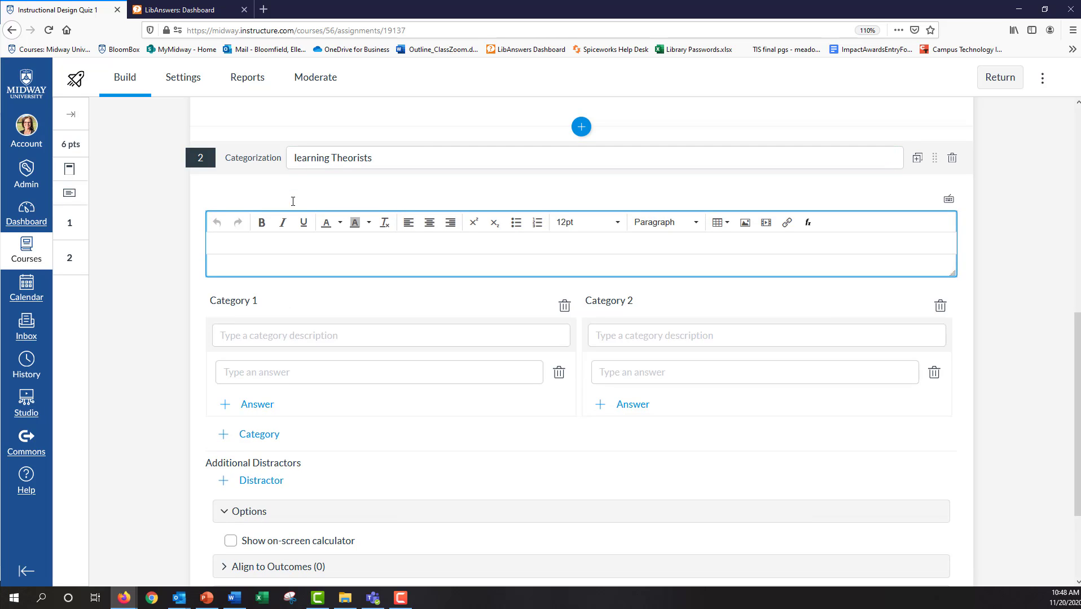
type("Identify the learning theorists associated with the learning theory category.")
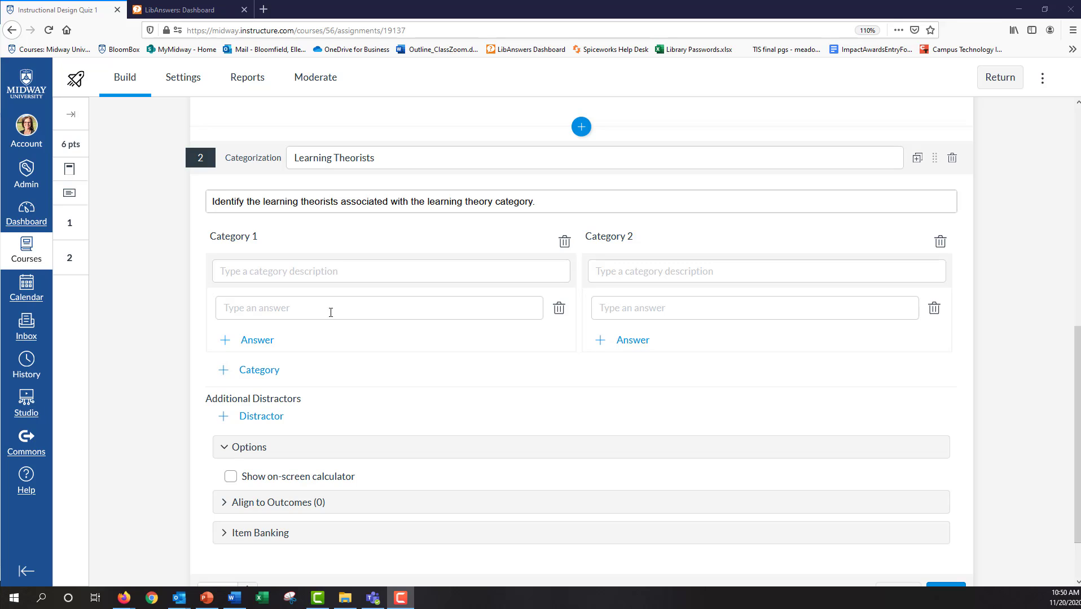
Step: Fill the Behaviorism category with Skinner, Watson and Pressey, and the Cognitivism category with Bruner, Ausubel and Miller
left_click(284, 274)
type("Behaviorism")
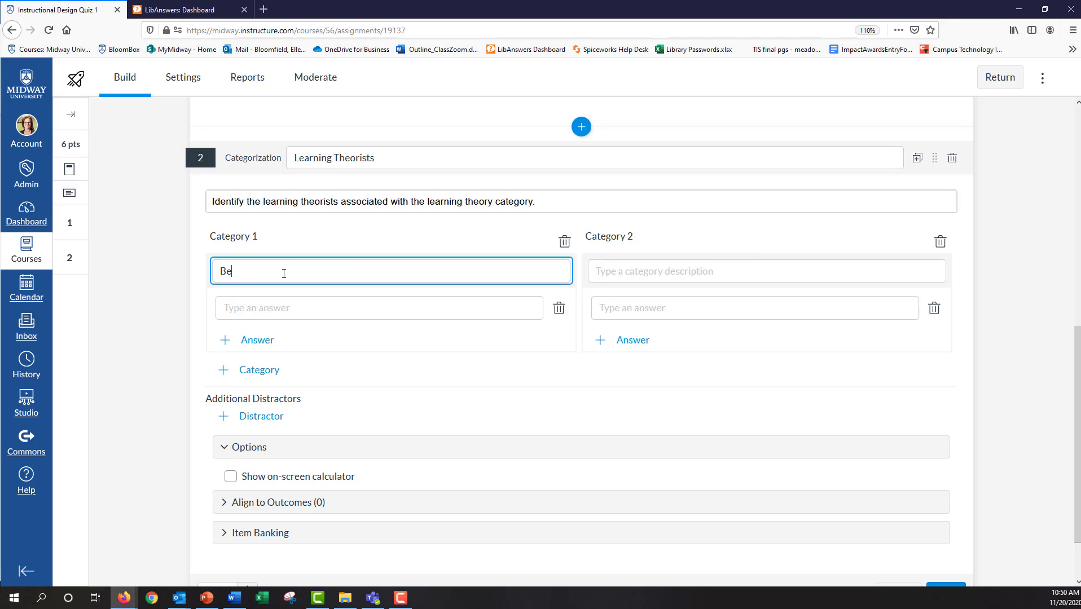
left_click(253, 313)
type("Skinner")
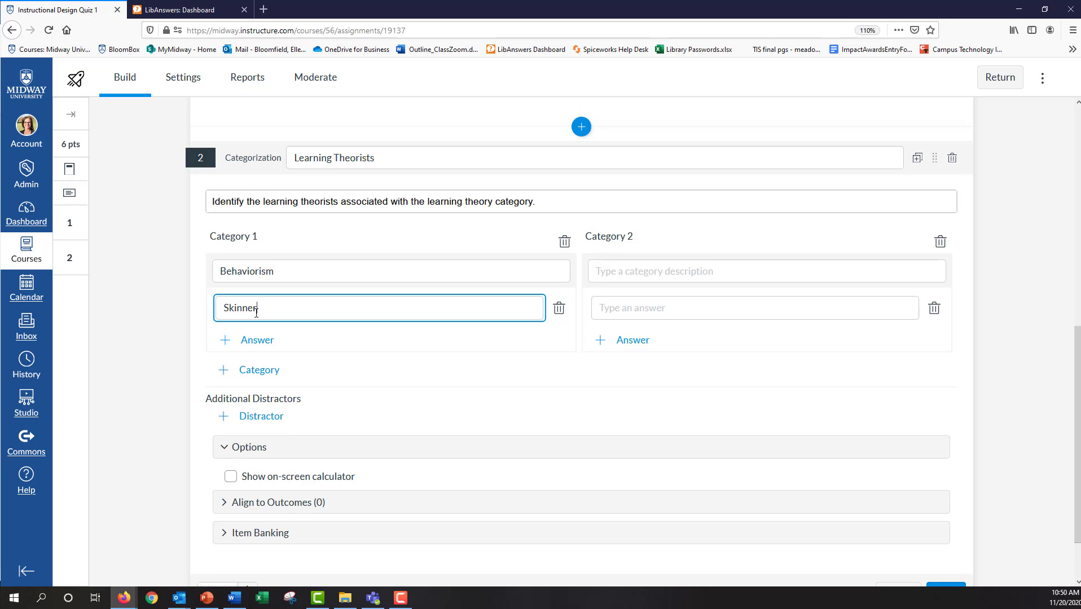
left_click(257, 340)
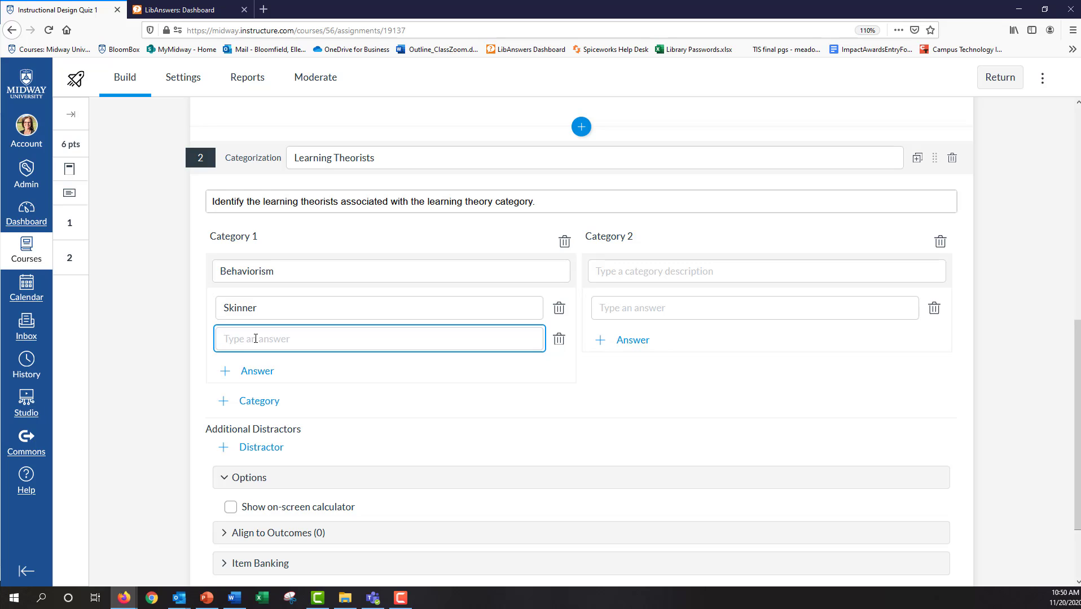
type("Watson")
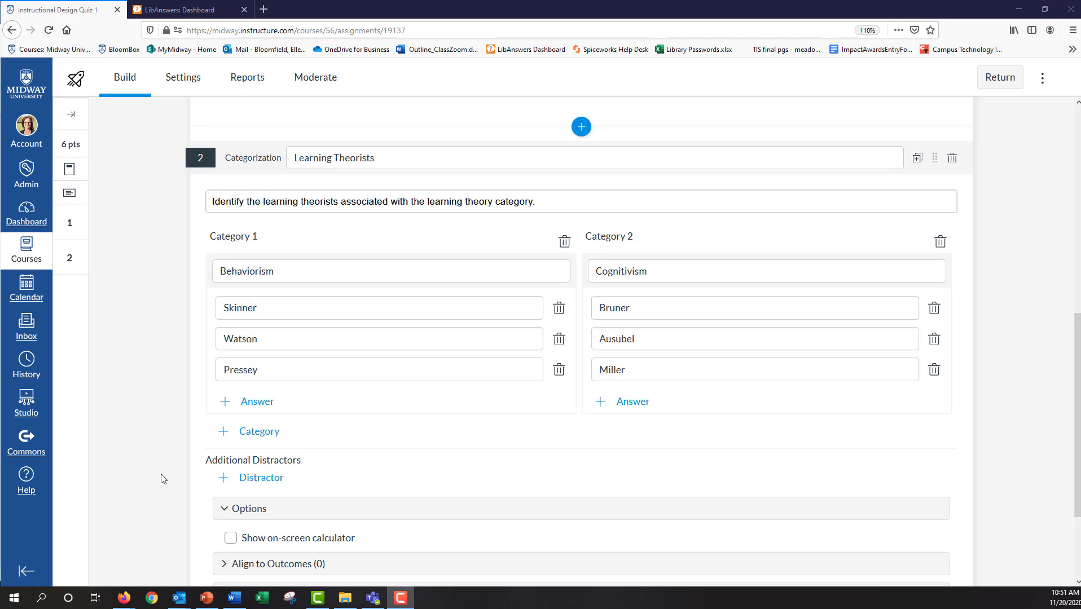
Step: Add a Constructivism category with Jonassen, Piaget and Vygotsky, plus the additional distractors VanLehn and Tolman
left_click(259, 432)
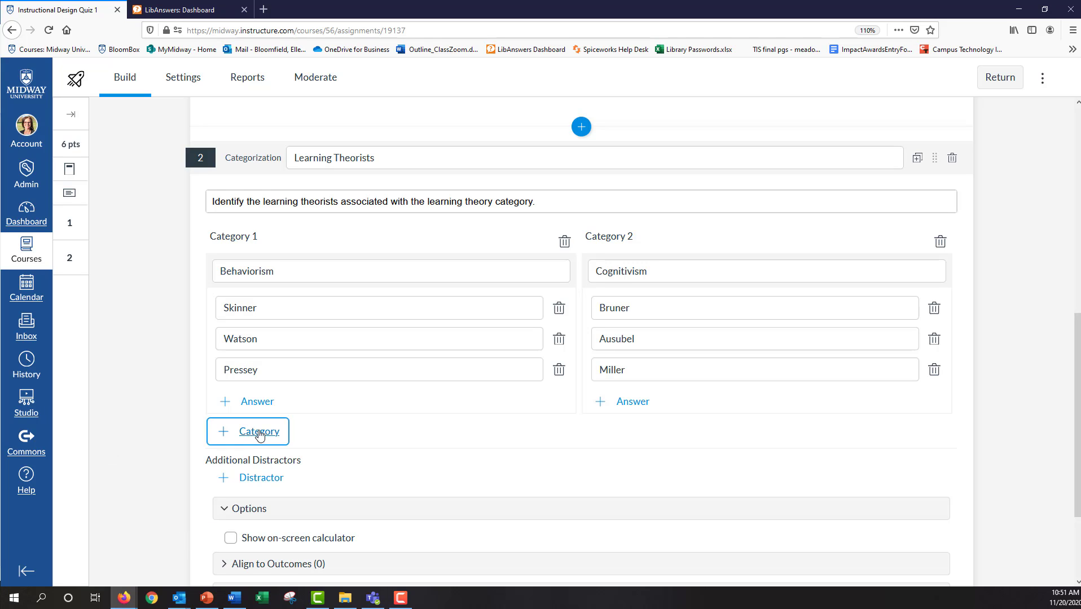
type("Constructivism")
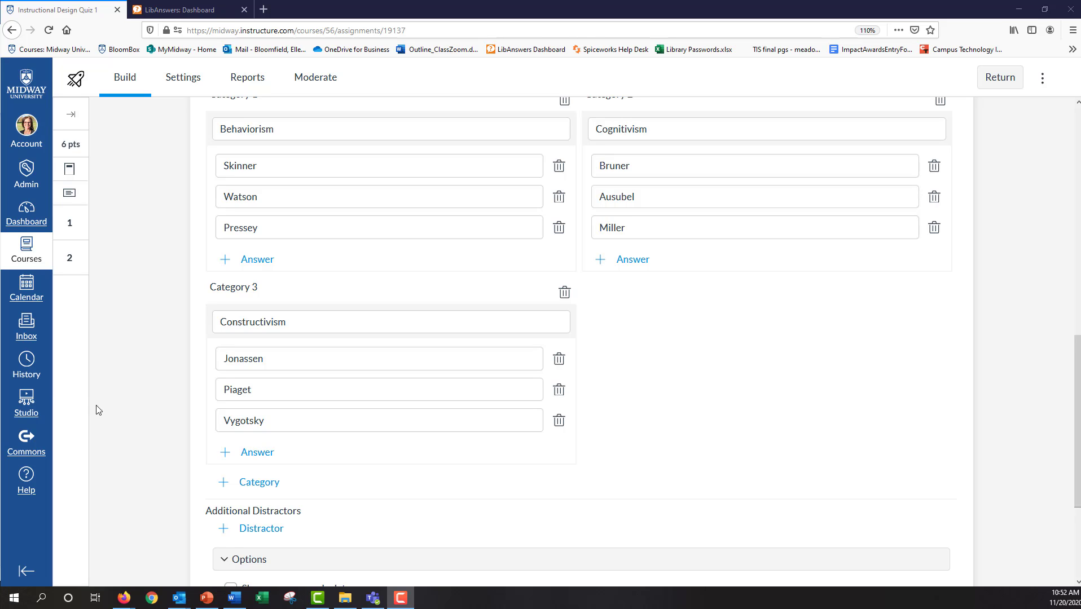
scroll(257, 531, "down", 3)
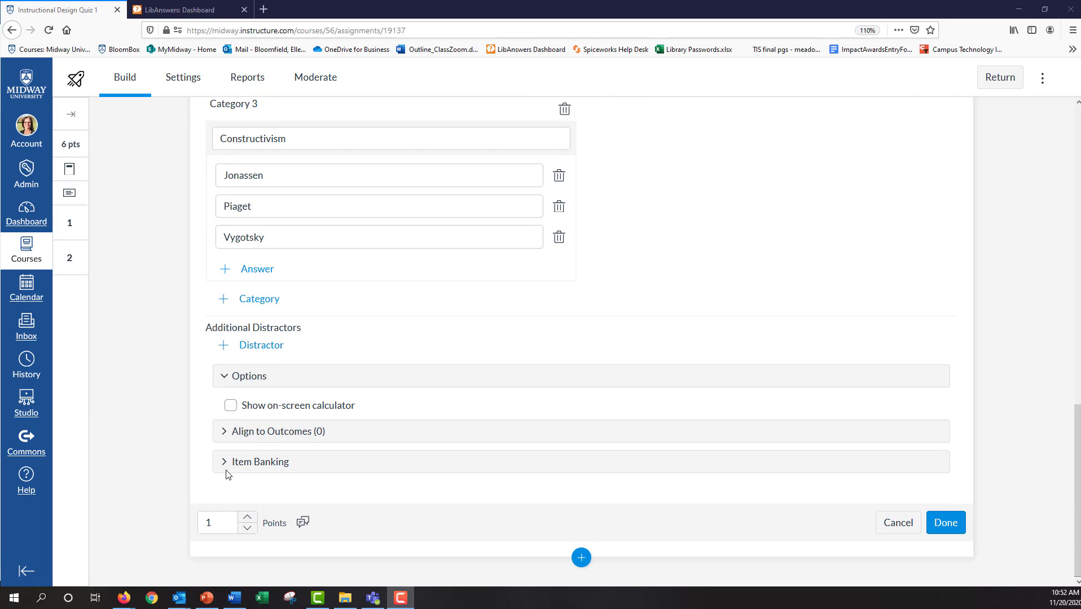
left_click(261, 347)
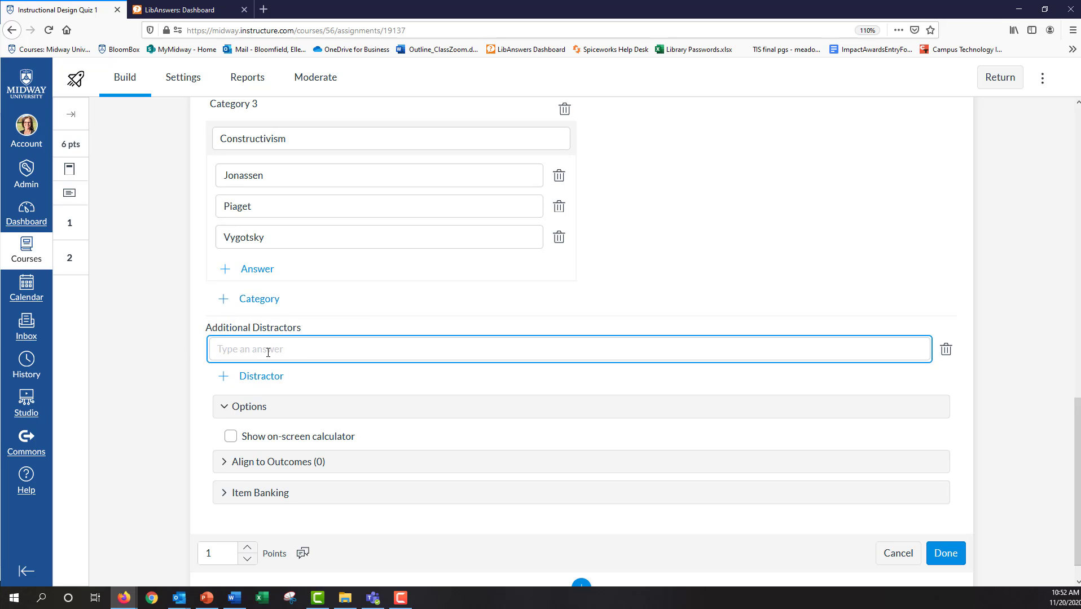
type("VanLehn")
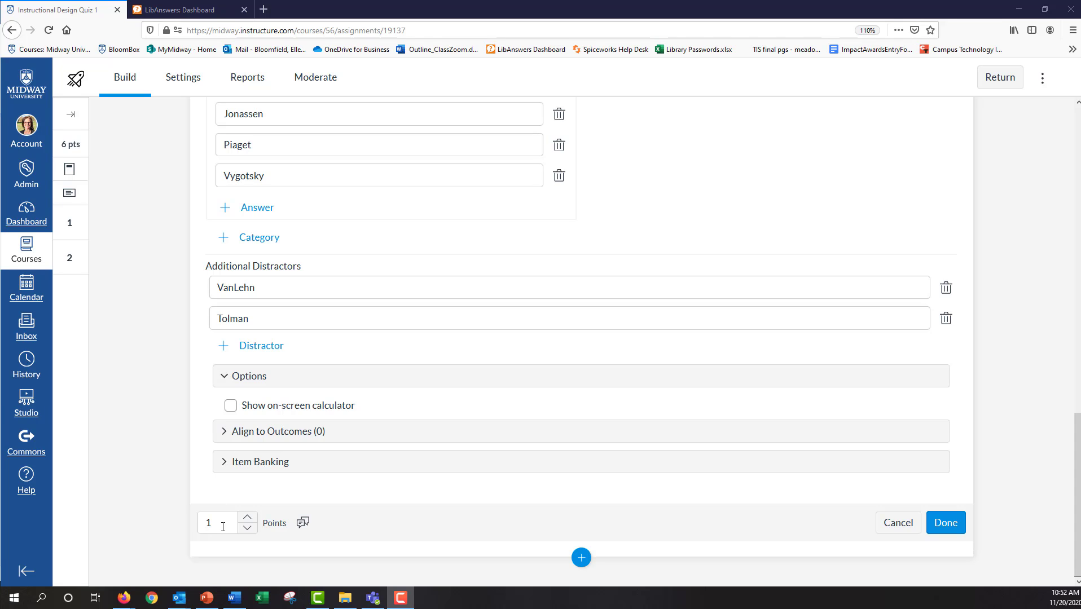
Step: Set the Learning Theorists question's value to 10 points and save the question
left_click(223, 527)
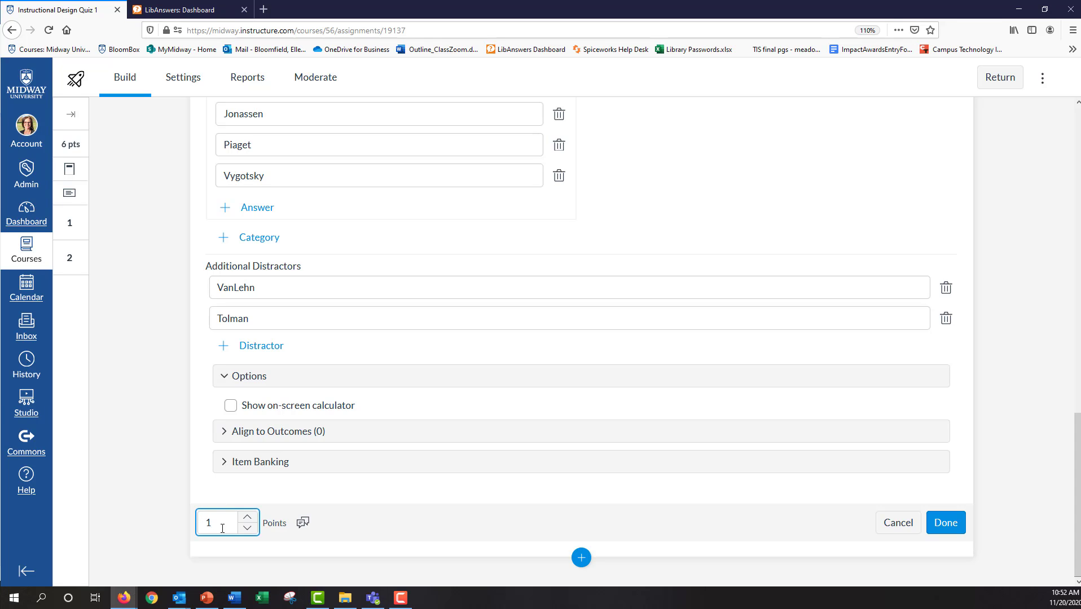
type("0")
left_click(946, 523)
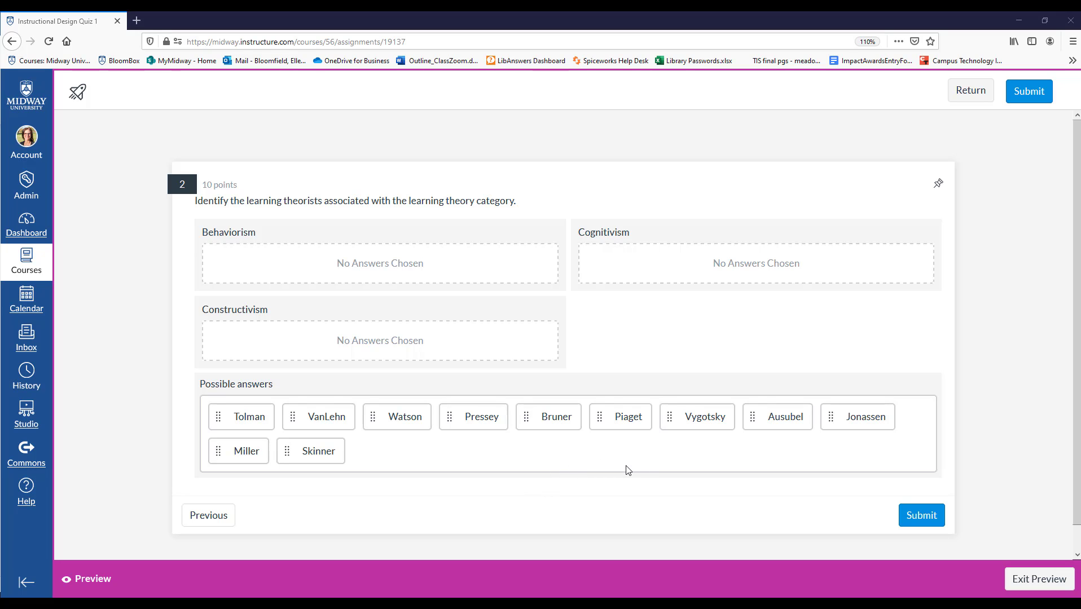
Step: Try the Categorization question in the quiz preview by placing Jonassen under Constructivism and Skinner under Behaviorism
left_click_drag(854, 416, 225, 342)
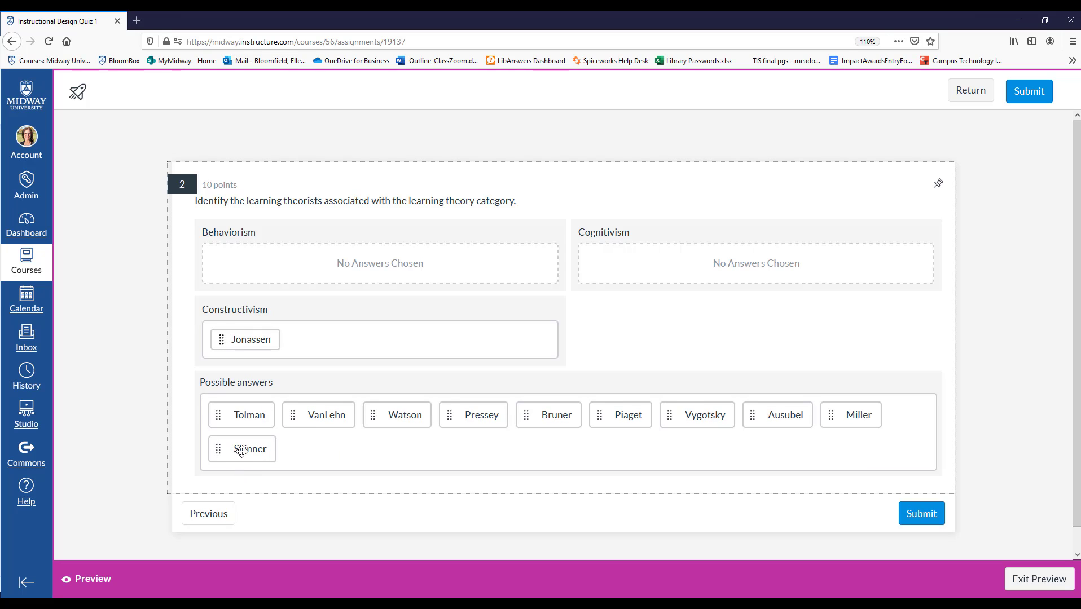
left_click_drag(240, 449, 235, 263)
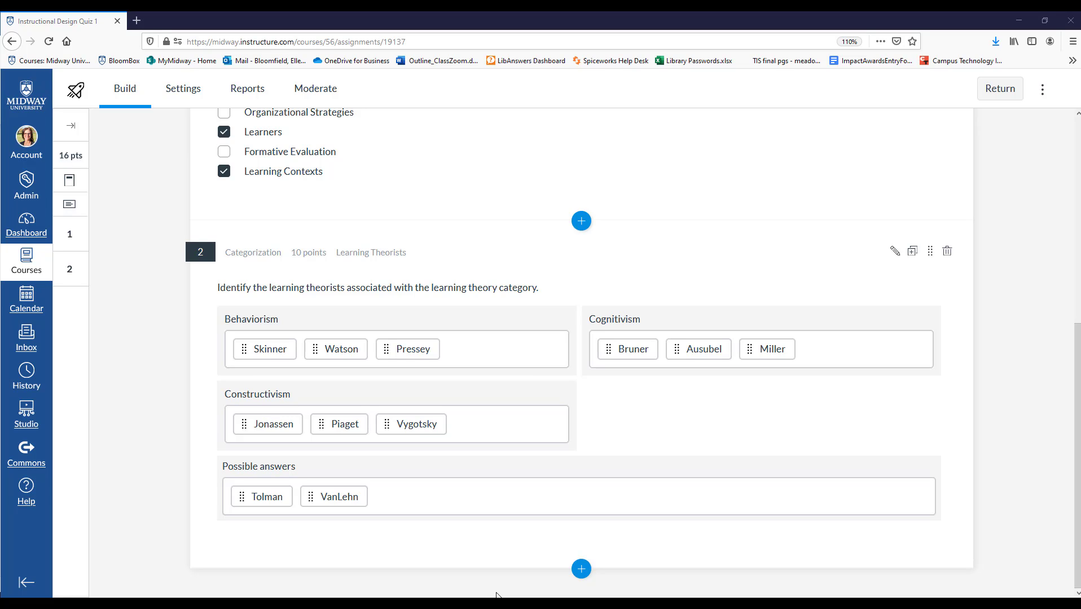
Step: Add an Ordering question titled Instructional Design History with the stem "Place the instructional design events in historical"
left_click(582, 569)
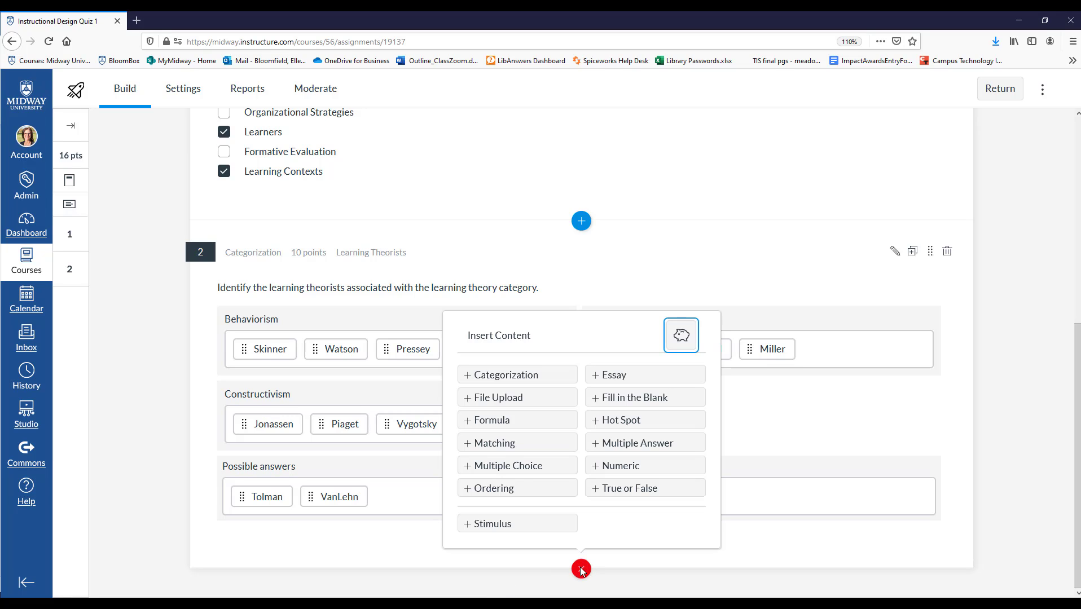
left_click(500, 491)
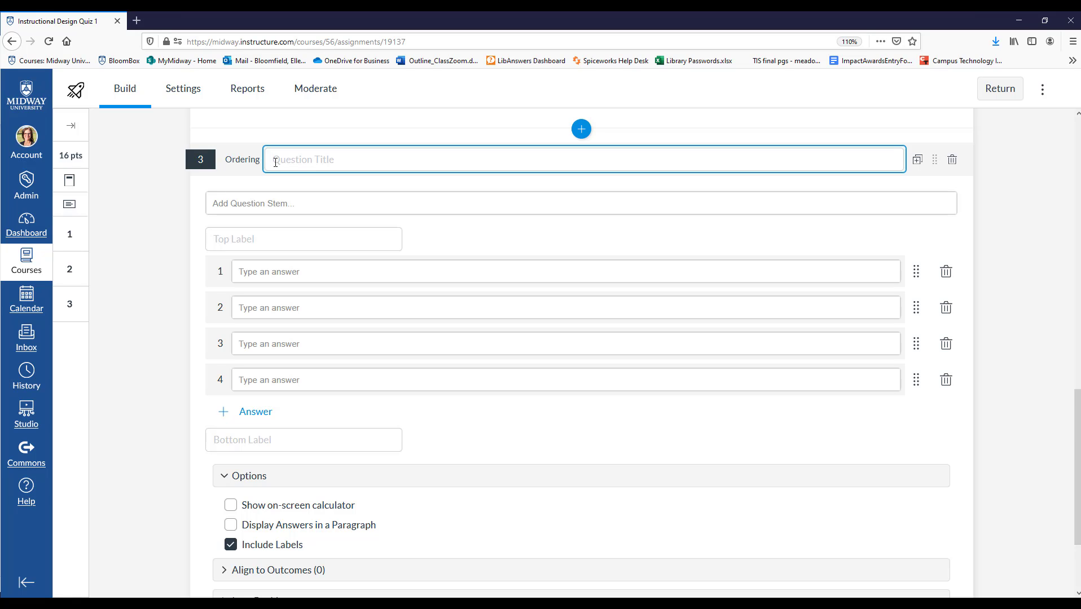
type("Instructional Design History")
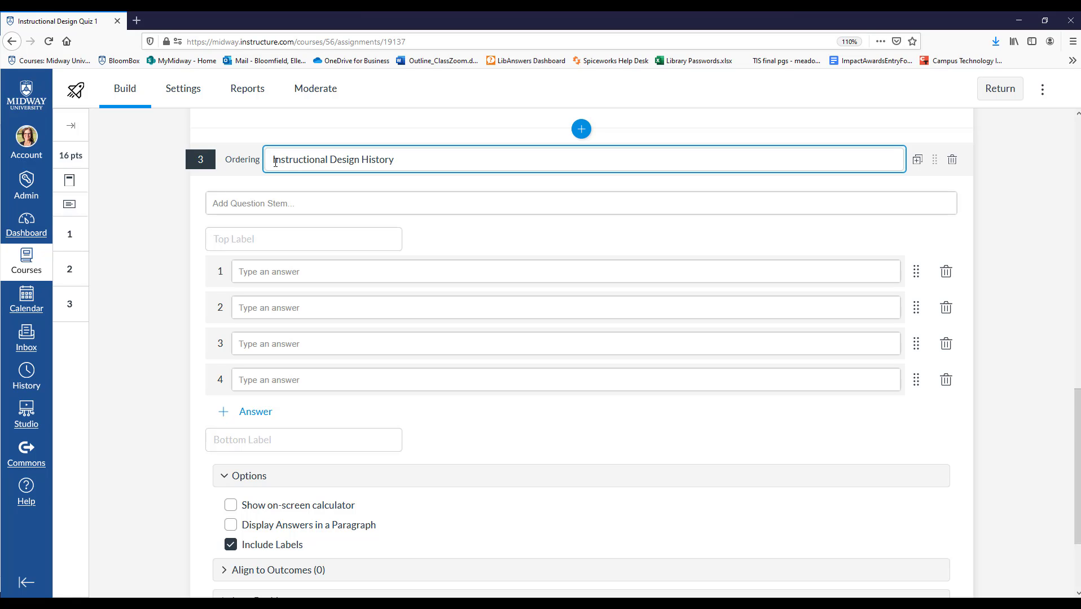
left_click(260, 203)
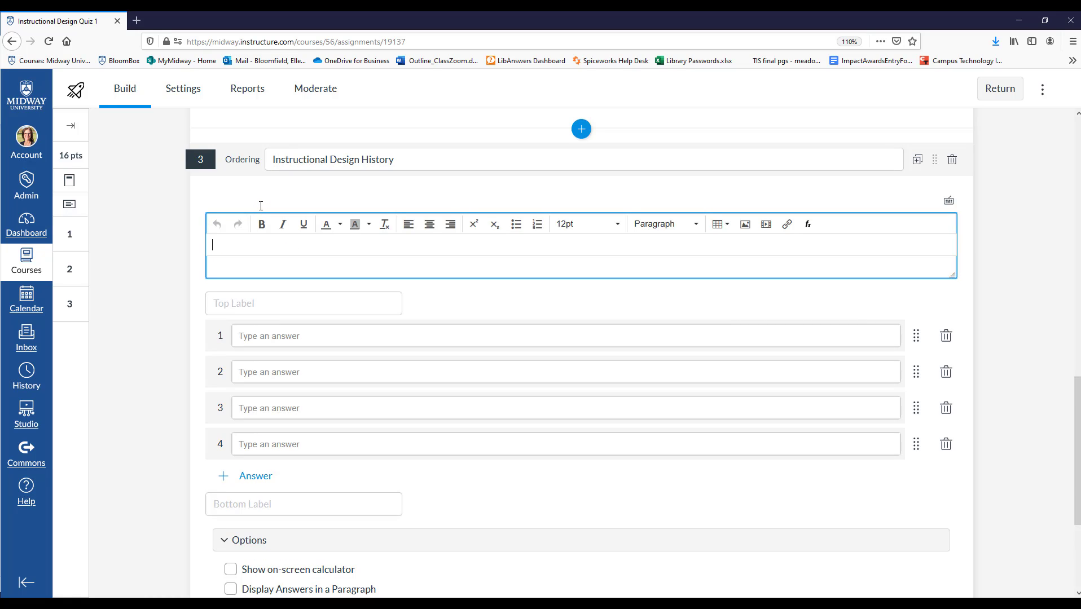
type("Place the instructional design events in historical")
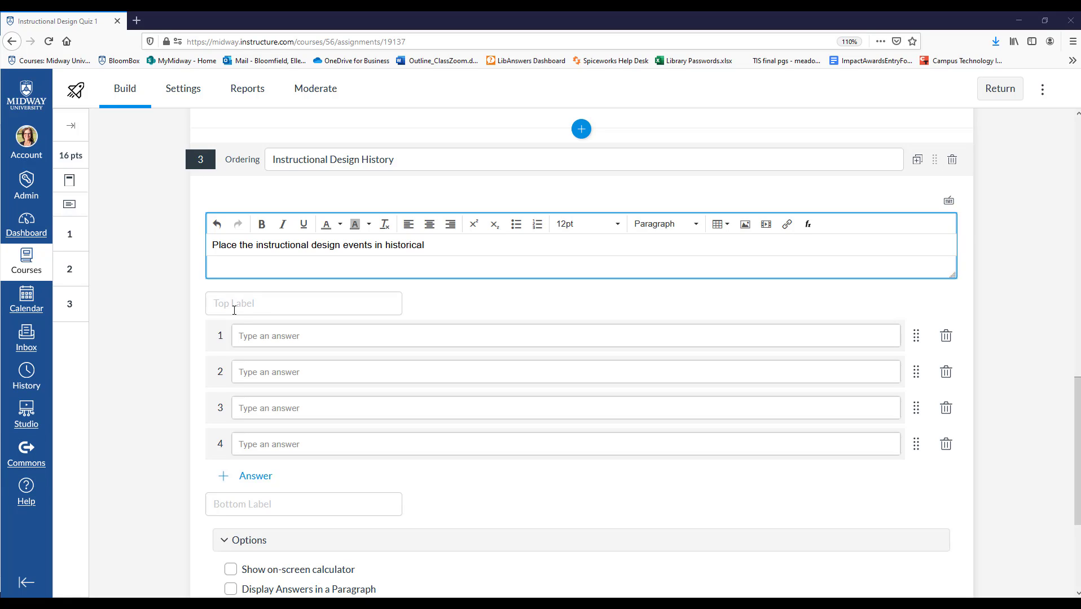
Step: Label the start of the ordering list Earliest and its end Latest
left_click(254, 301)
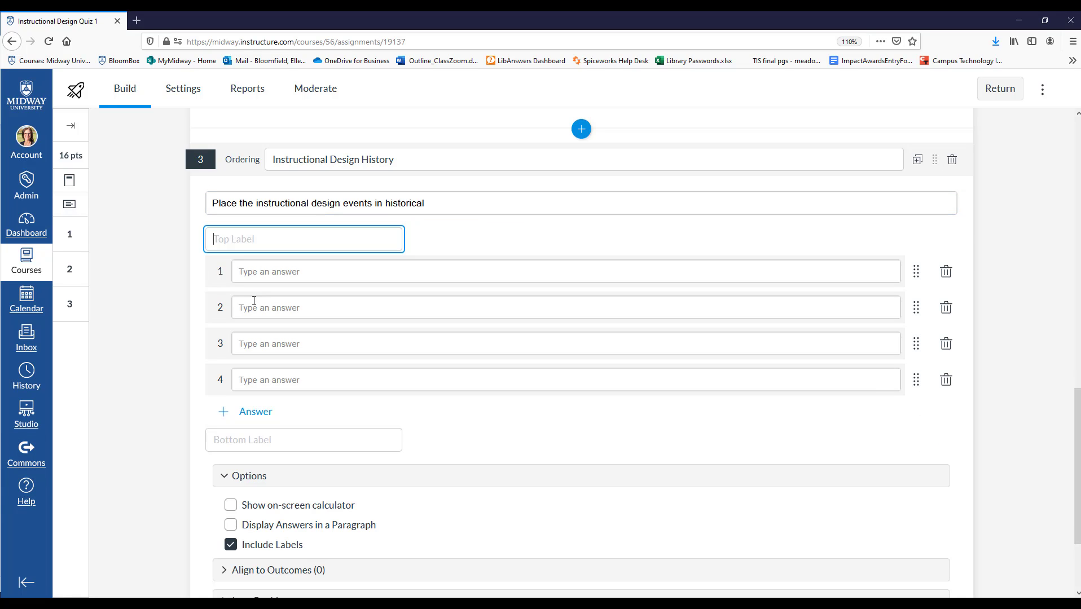
type("Earliest")
left_click(232, 441)
type("Latest")
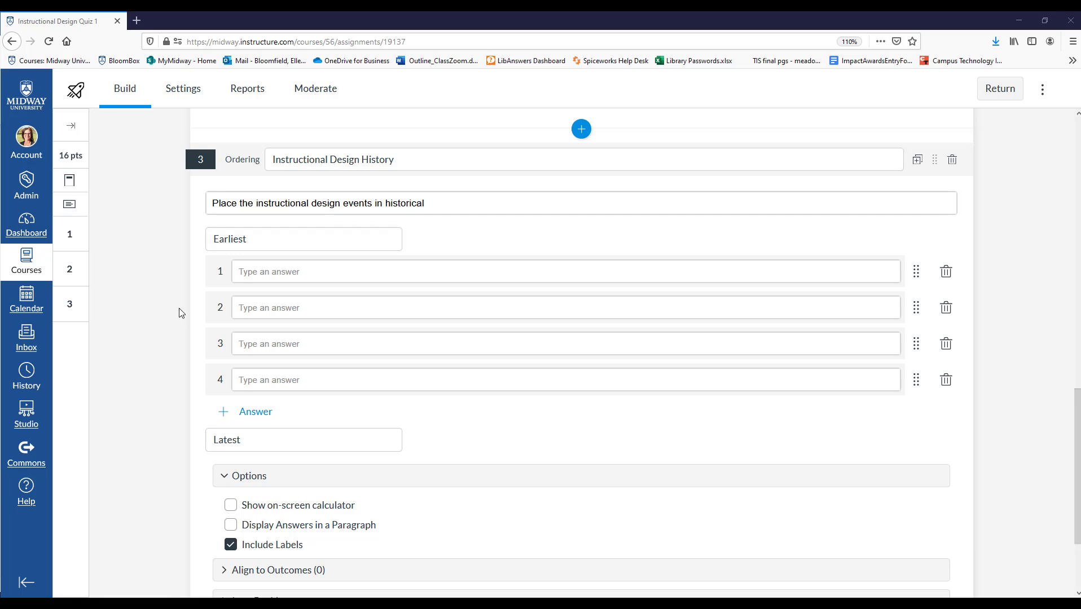
Step: Enter four ordered answers: "Thousands of WWII soldiers systematically trained", Bloom publishing the taxonomies of education, Gagne formulating nine events of instruction, Merrill developing component display theory
left_click(258, 272)
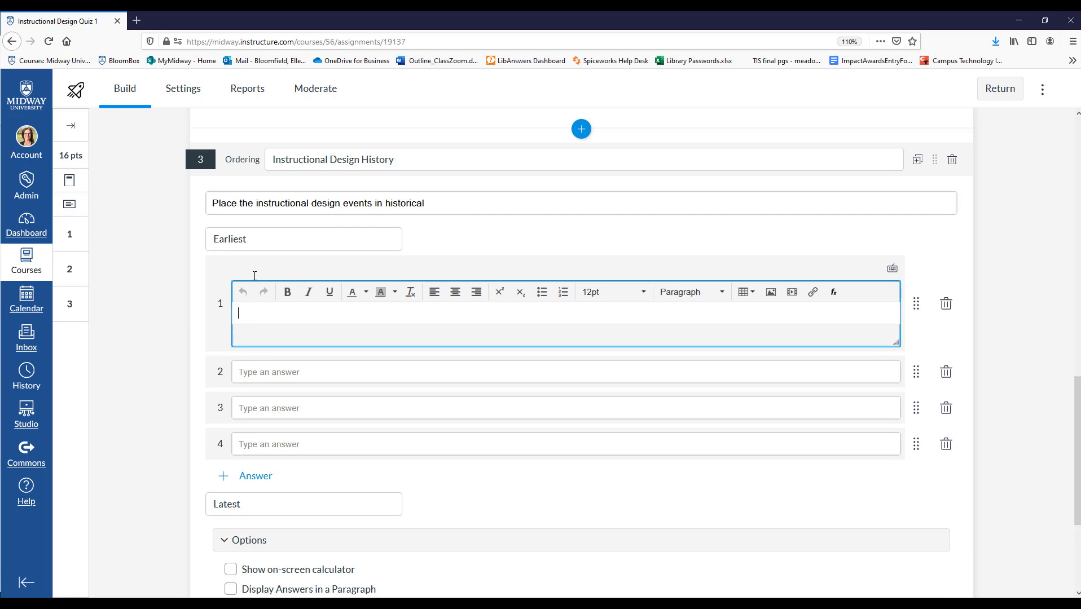
type("Thousands of WWII soldiers systematically trained")
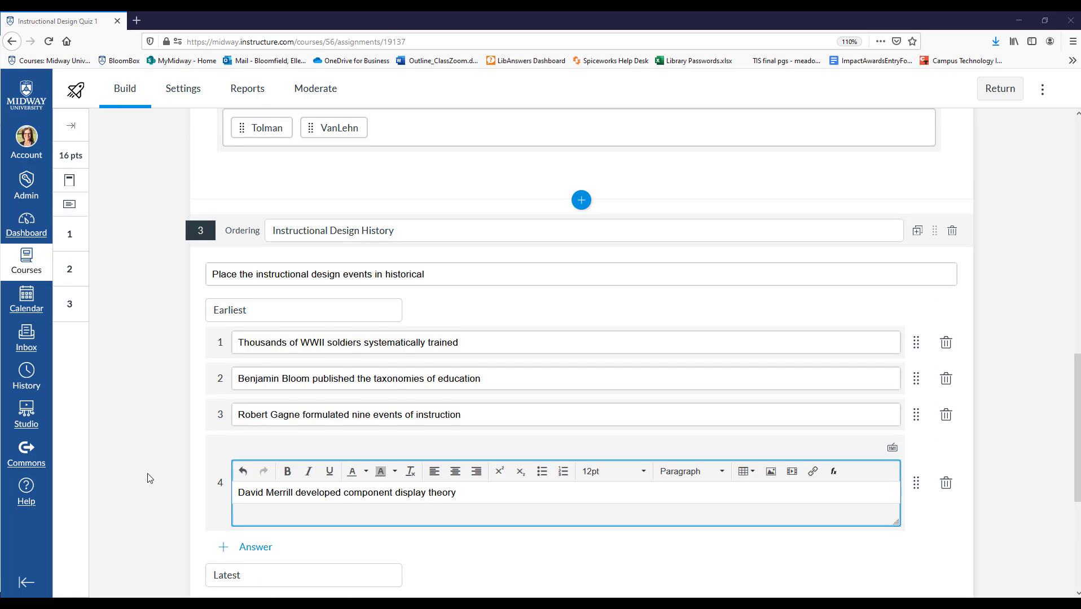
Step: Look over the Ordering question's display options, outcome alignment and item banking settings
scroll(149, 478, "down", 3)
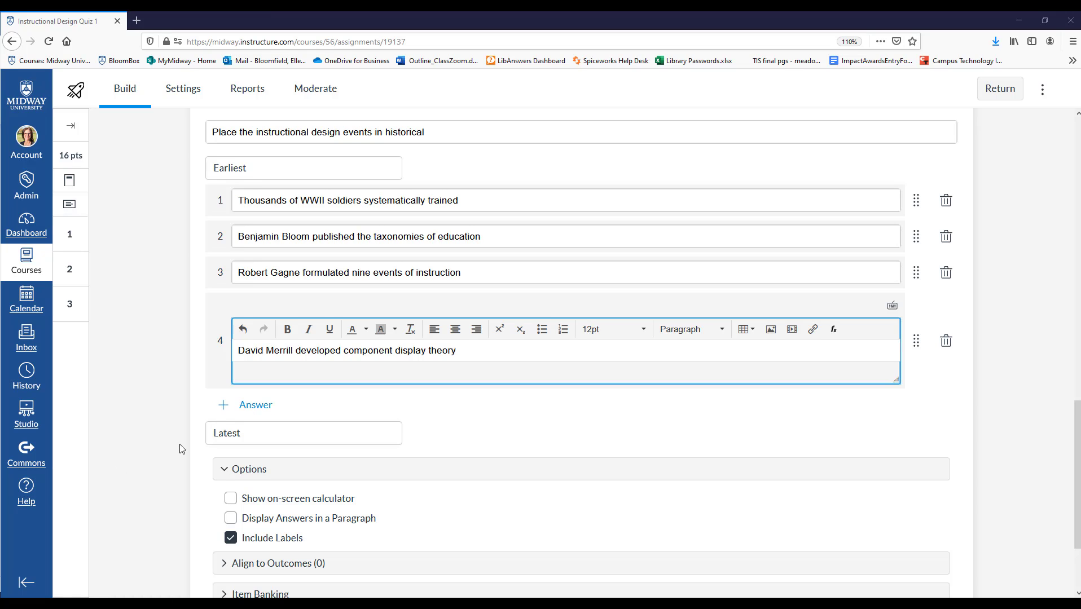
scroll(180, 448, "down", 2)
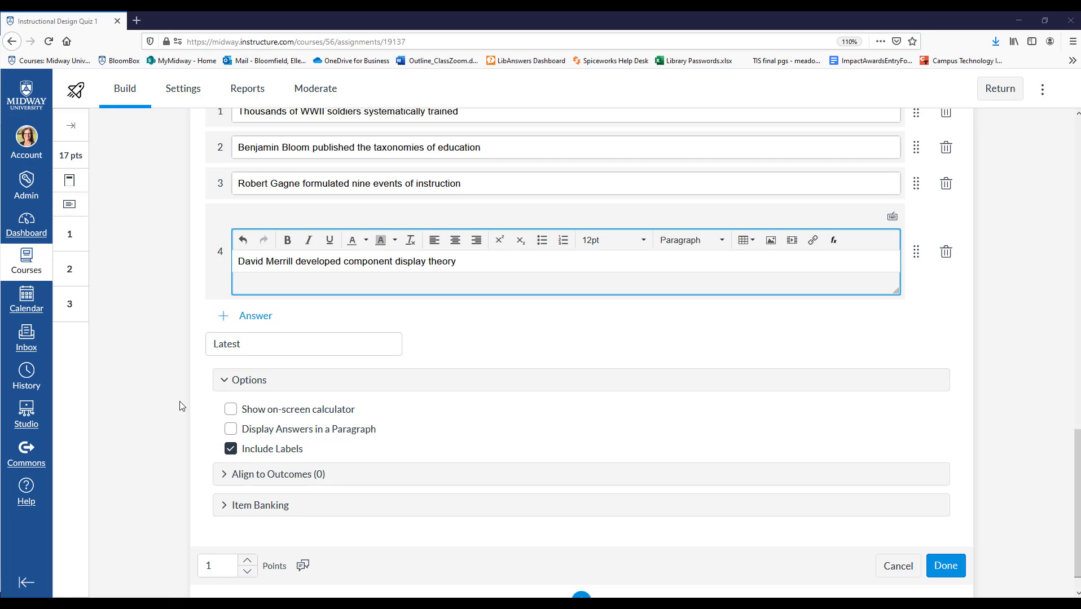
scroll(183, 416, "down", 1)
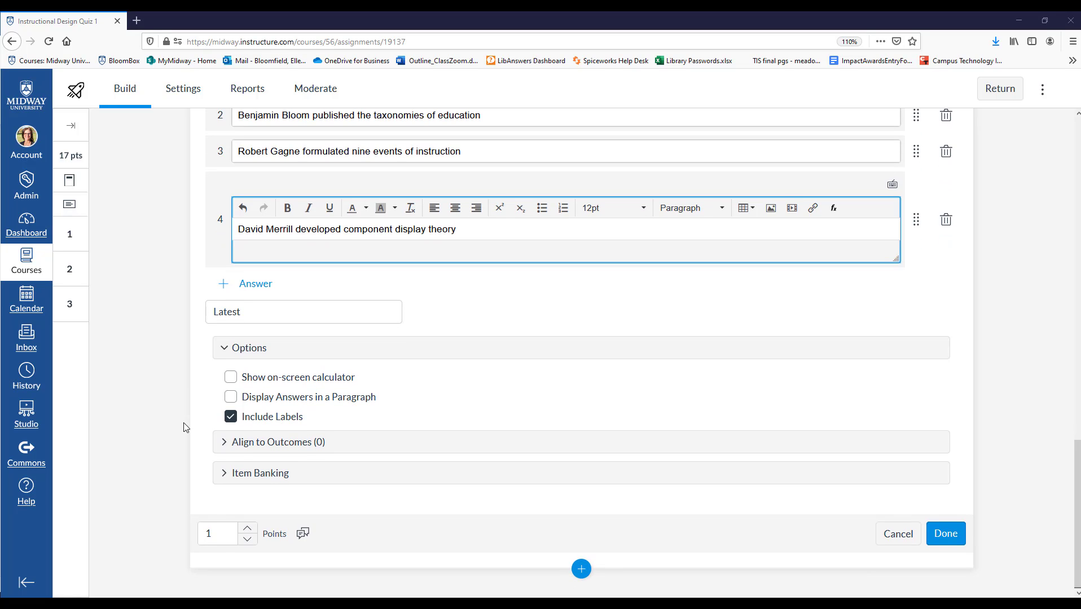
left_click(225, 442)
scroll(219, 476, "down", 2)
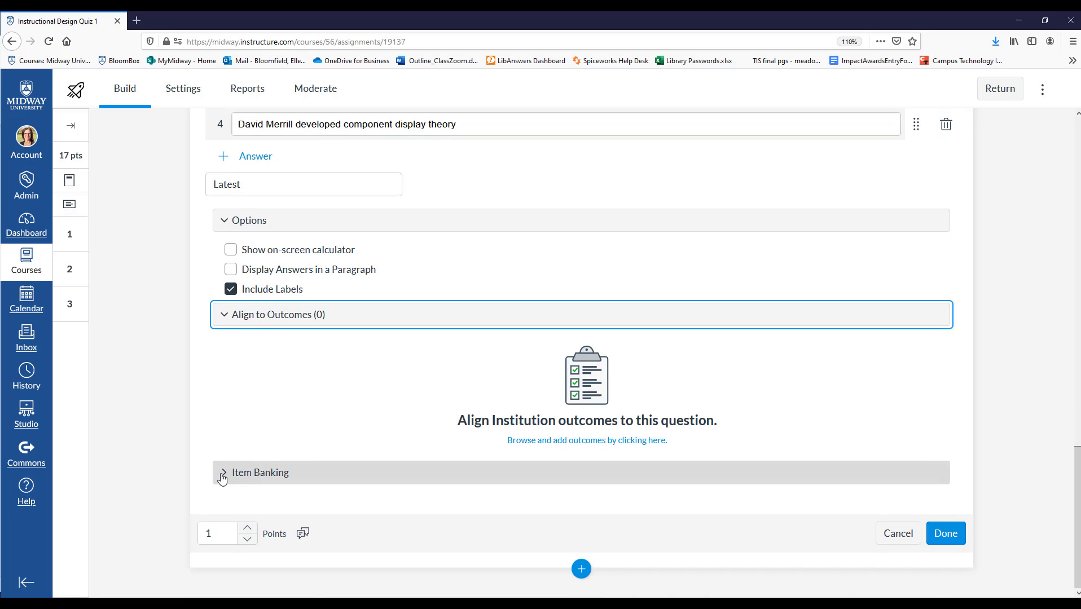
left_click(227, 480)
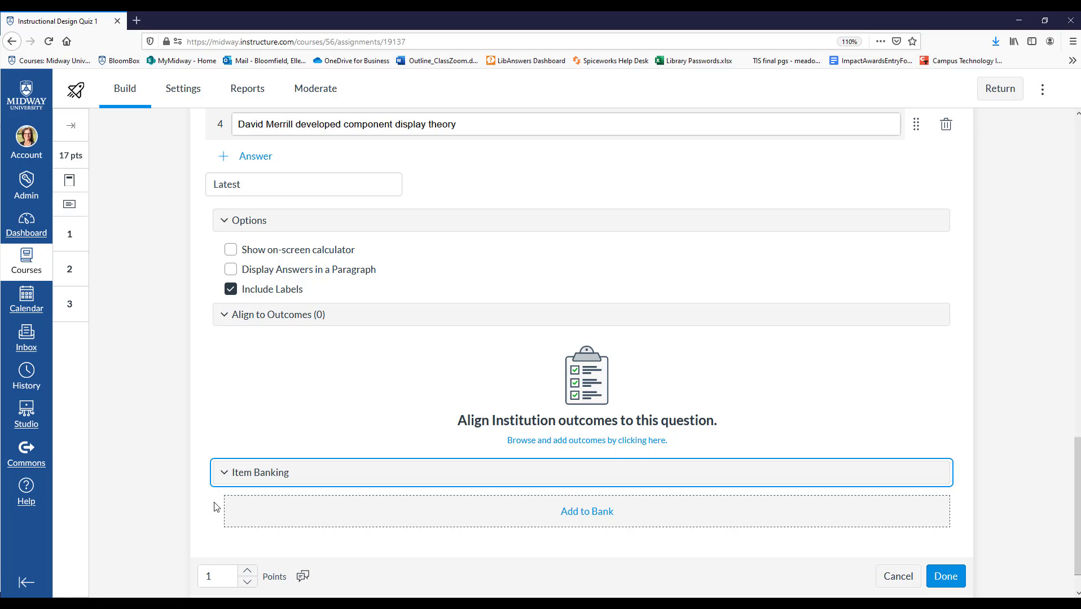
Step: Set the Instructional Design History question's value to 5 points and save the question
scroll(212, 507, "down", 1)
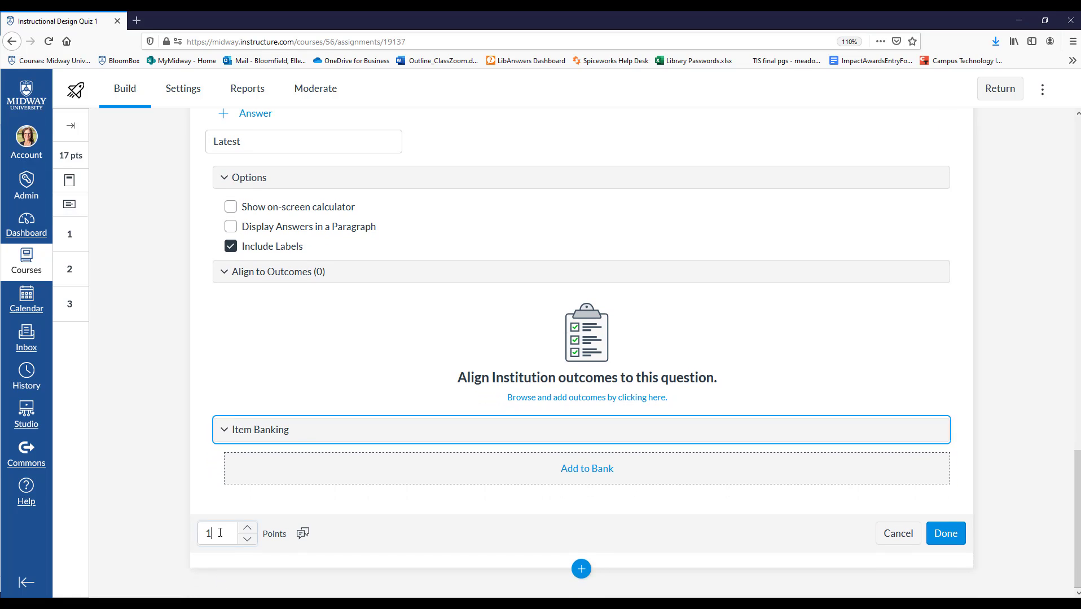
left_click_drag(214, 533, 205, 531)
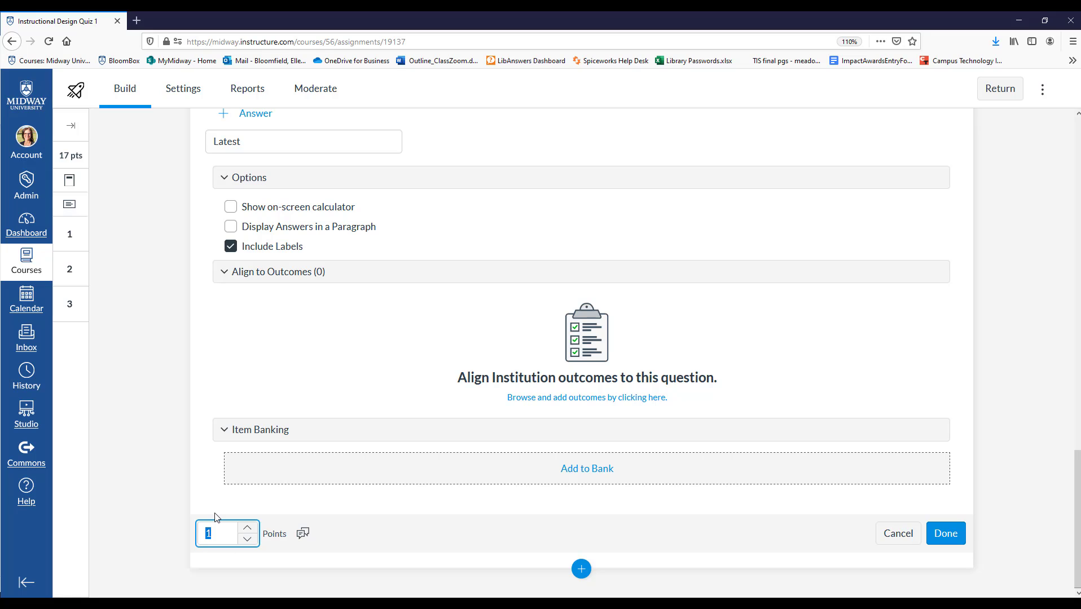
type("5")
left_click(947, 534)
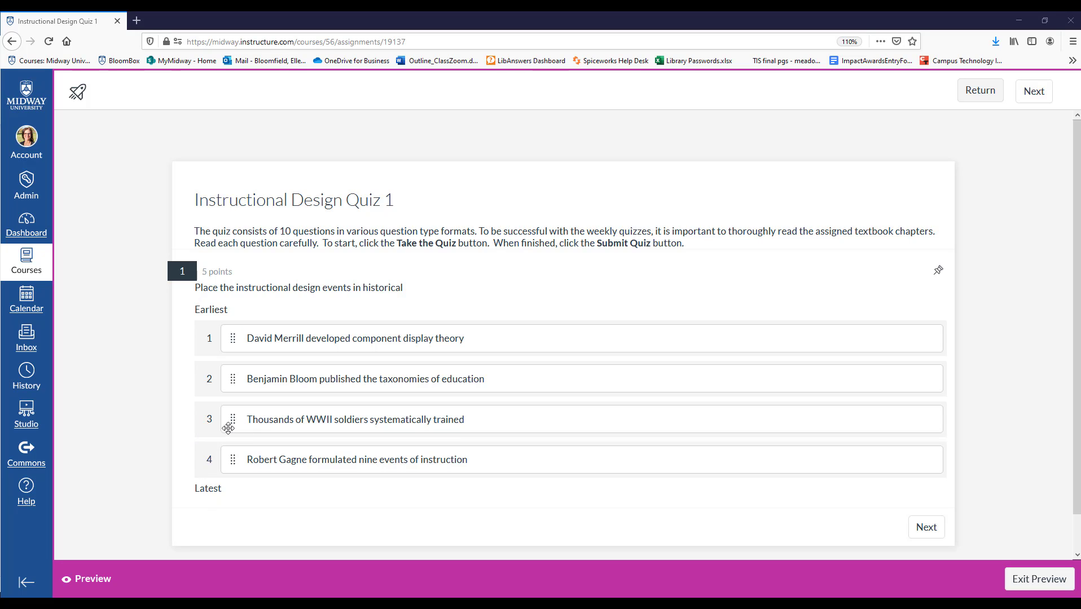
Step: Try the Ordering question in the quiz preview by arranging the WWII training, Bloom, Gagne and Merrill events from earliest to latest
left_click_drag(228, 428, 232, 339)
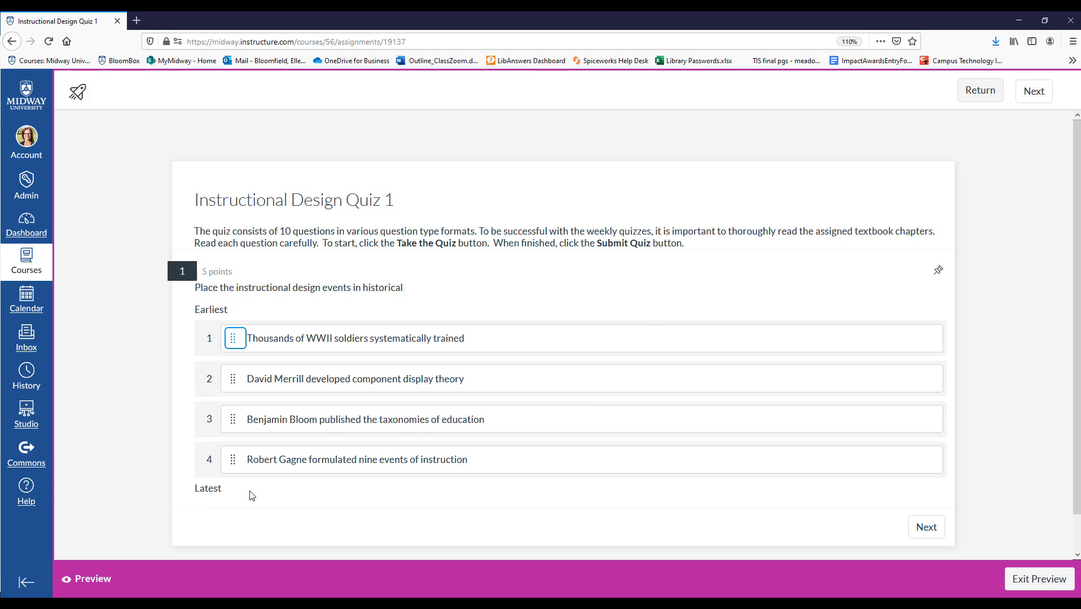
left_click_drag(233, 422, 236, 381)
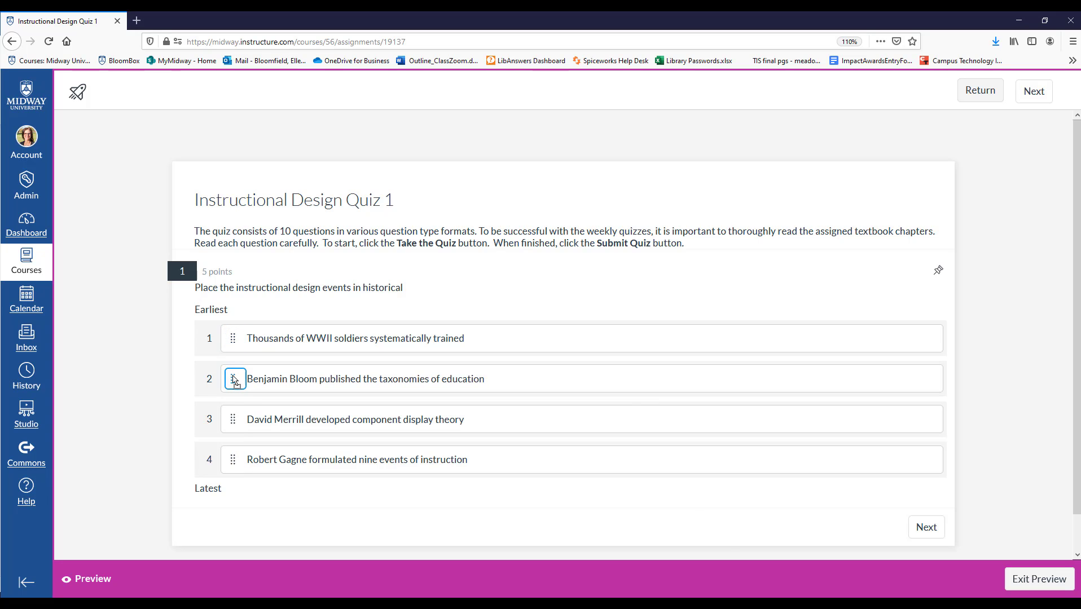
left_click_drag(233, 460, 234, 419)
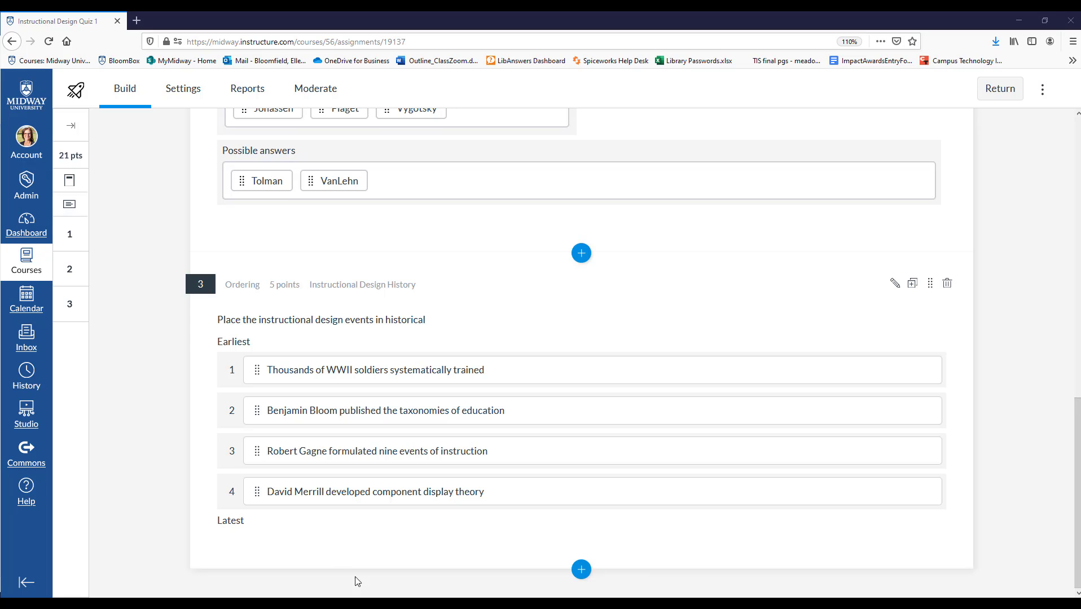
Step: Add a Hot Spot question titled "Split Attention Principle" asking to identify where Angle A's information should be placed in order to avoid split attention
left_click(580, 571)
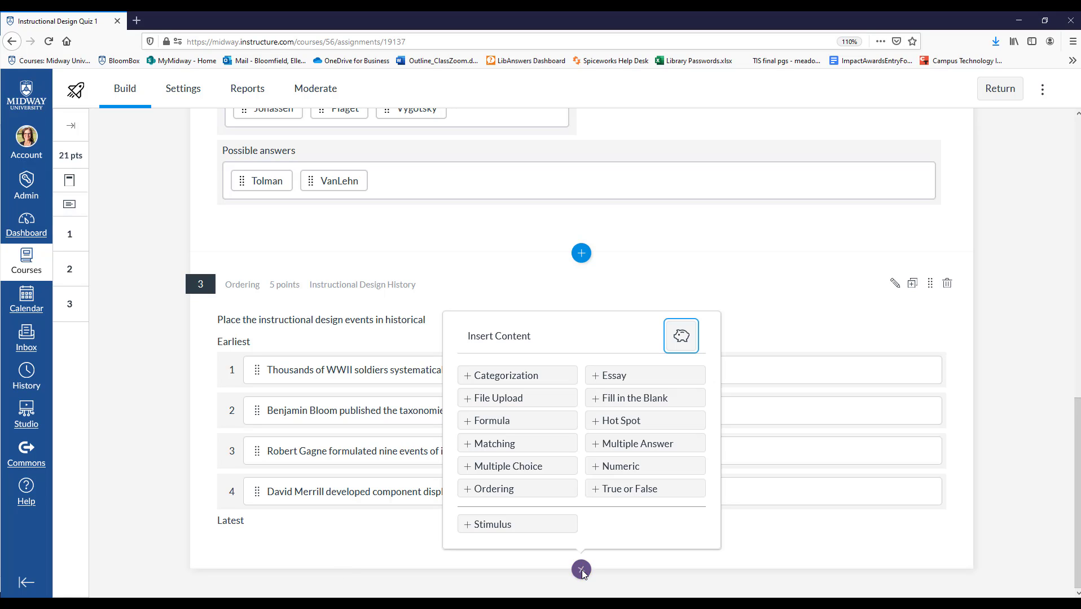
left_click(622, 423)
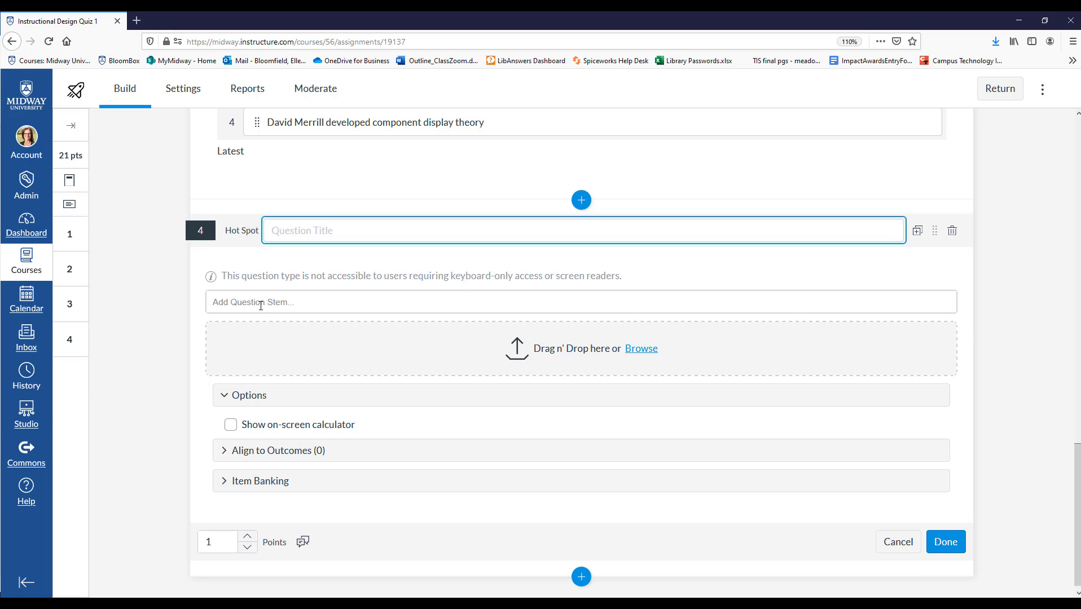
type("Split Attention Principle")
key("Tab")
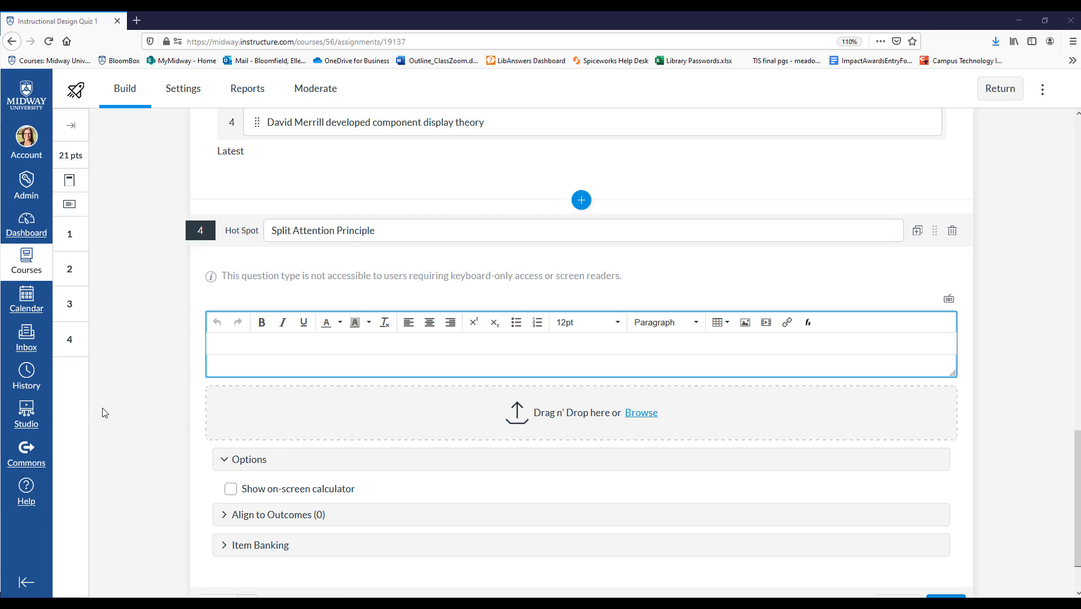
left_click(227, 348)
type("Identify the location of where the information should be placed for Angle A in order to avoid split attention.")
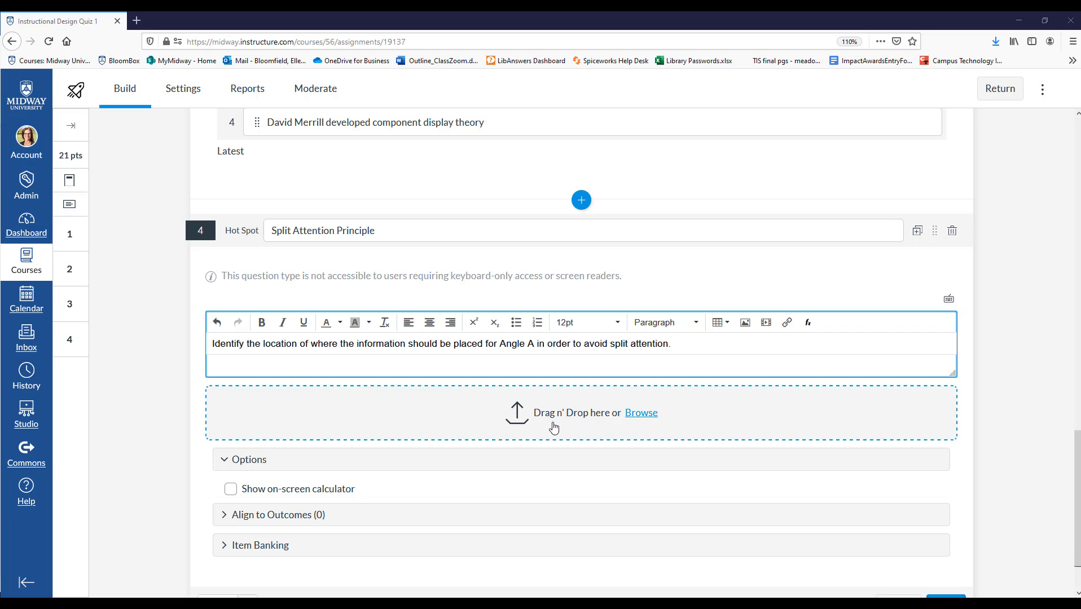
Step: Upload Hotspot.png from the Pictures folder as the Hot Spot question's image
left_click(643, 418)
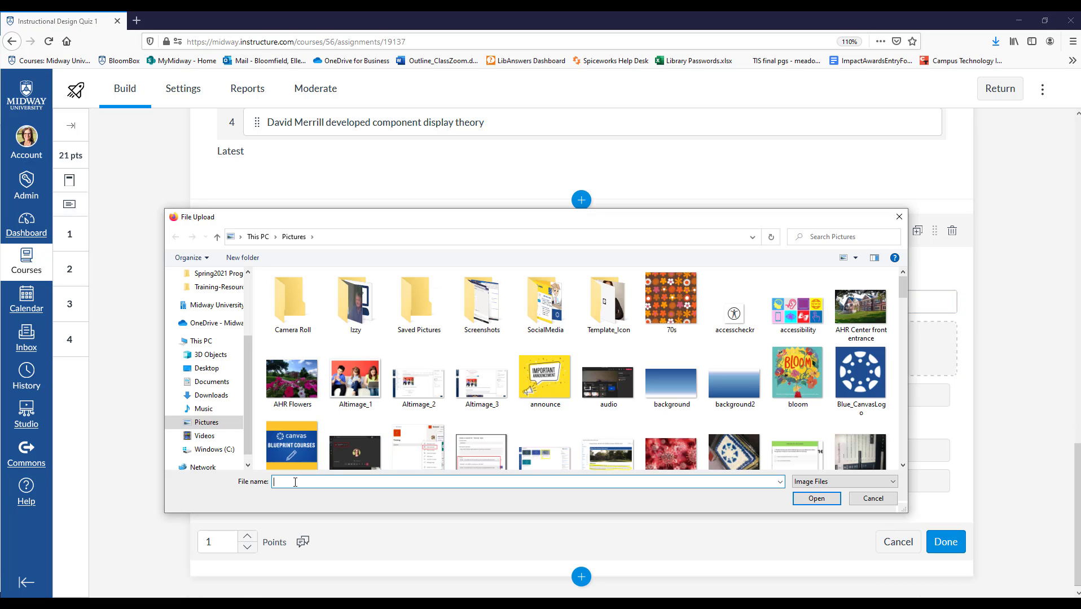
type("hot")
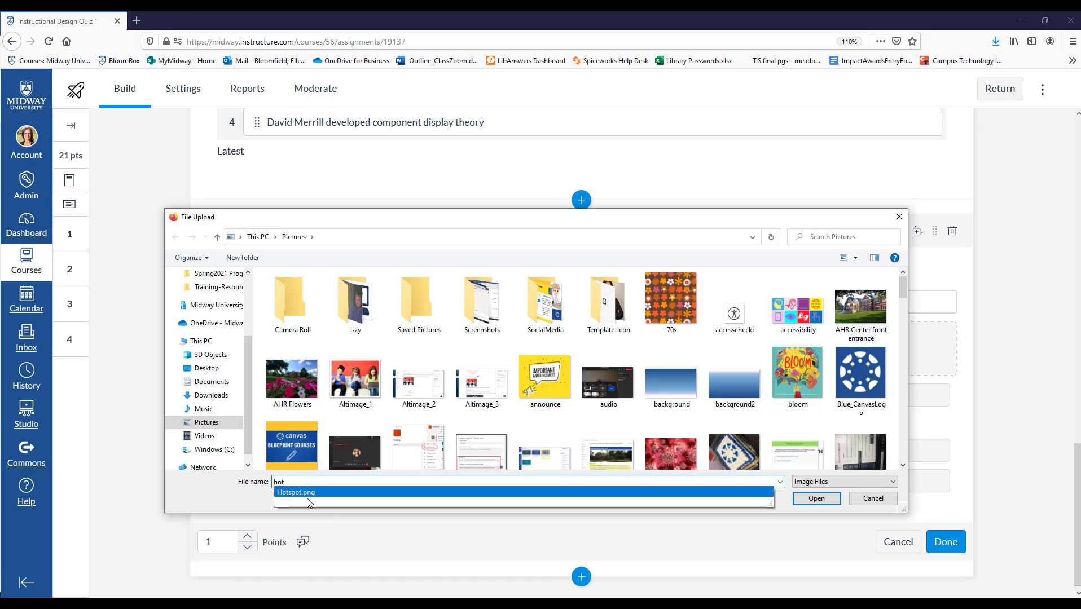
left_click(684, 493)
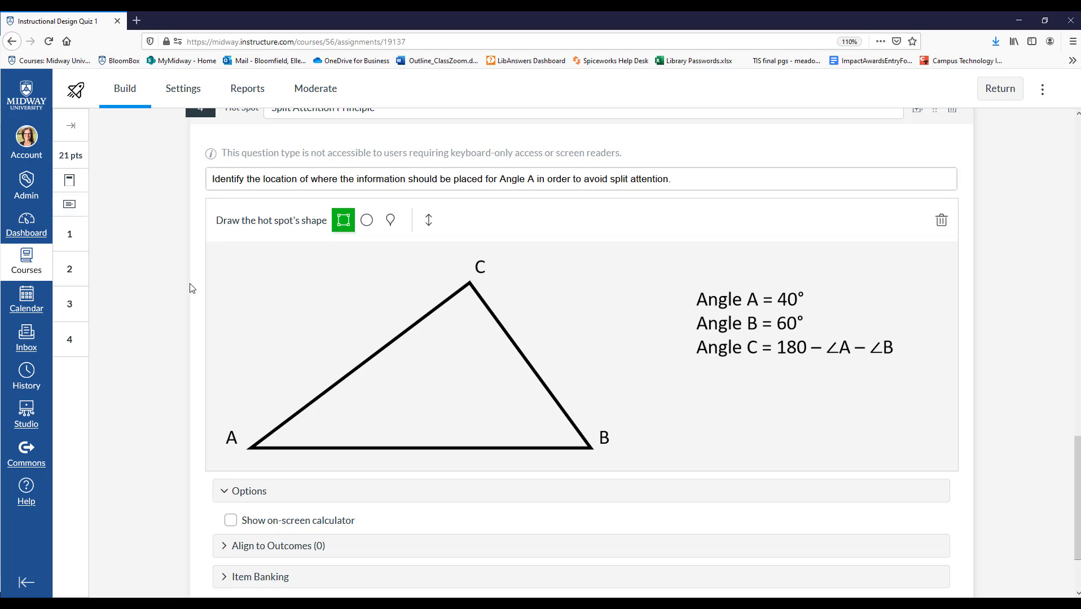
Step: Try the circle and polygon shape options, then draw a square hot spot around Angle A of the triangle
left_click(371, 224)
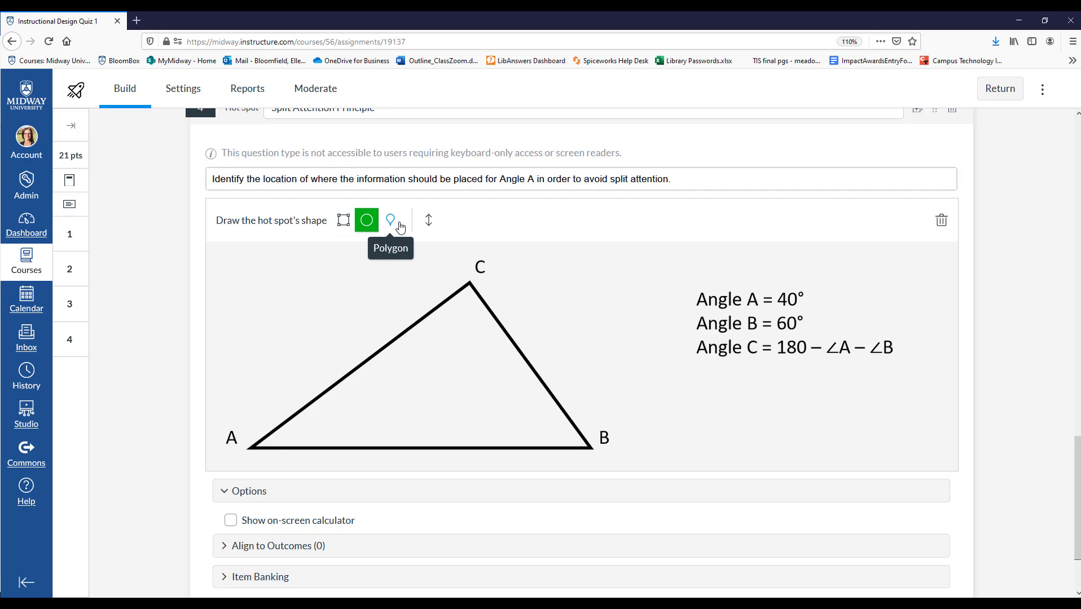
left_click(391, 224)
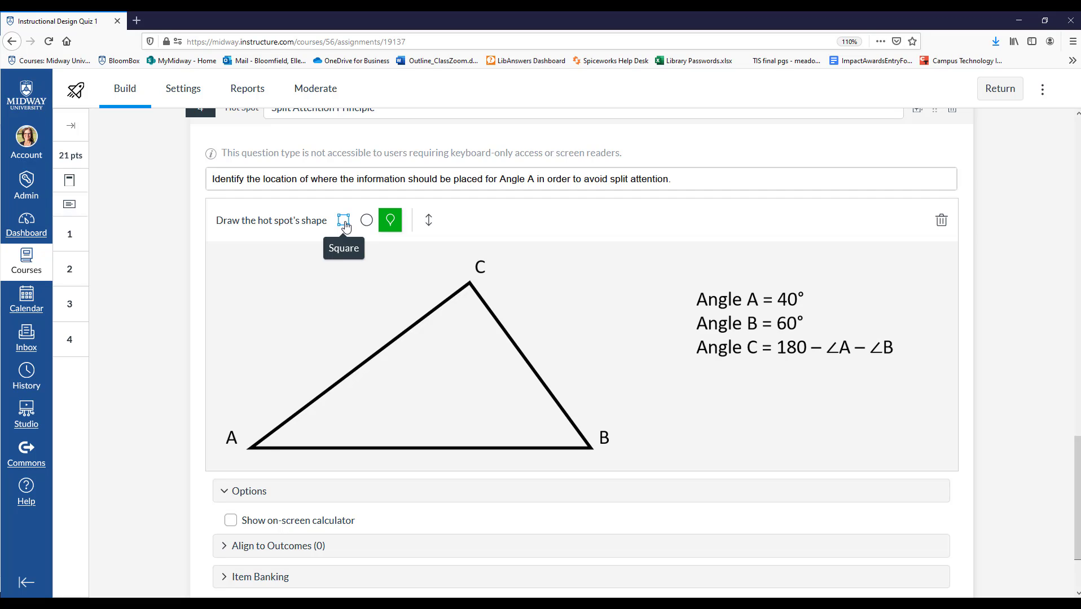
left_click(344, 224)
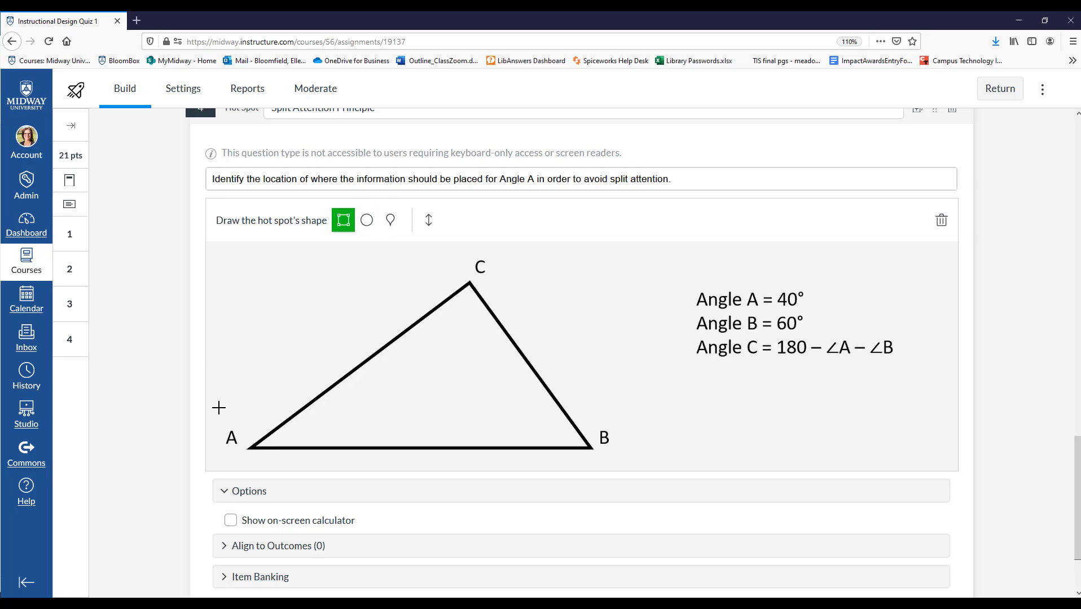
left_click_drag(218, 407, 360, 458)
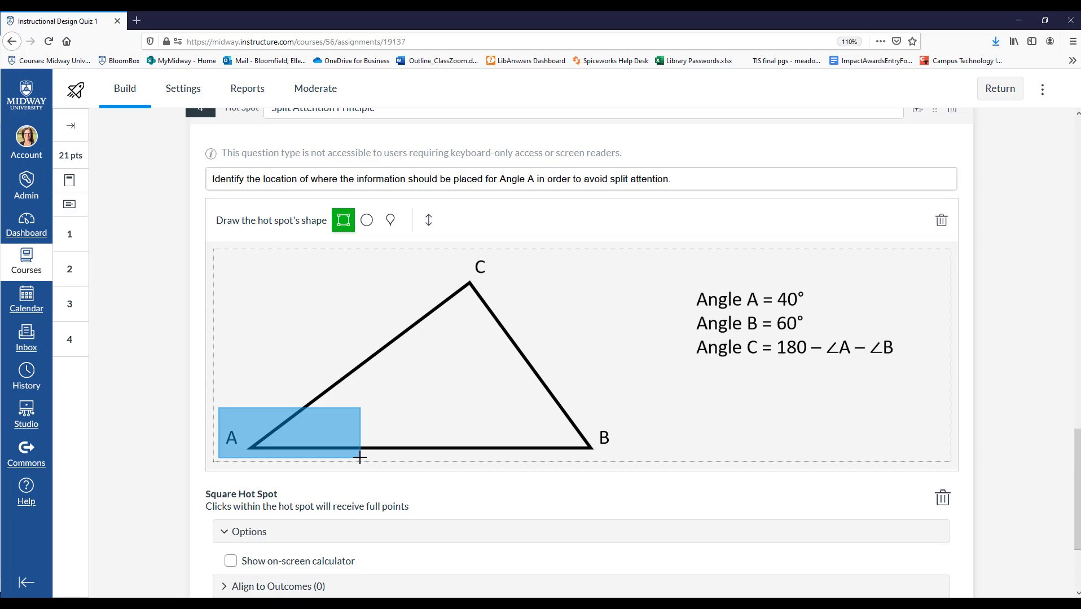
Step: Set the Split Attention Principle question's value to 10 points and save the question
scroll(119, 496, "down", 1)
scroll(118, 495, "down", 3)
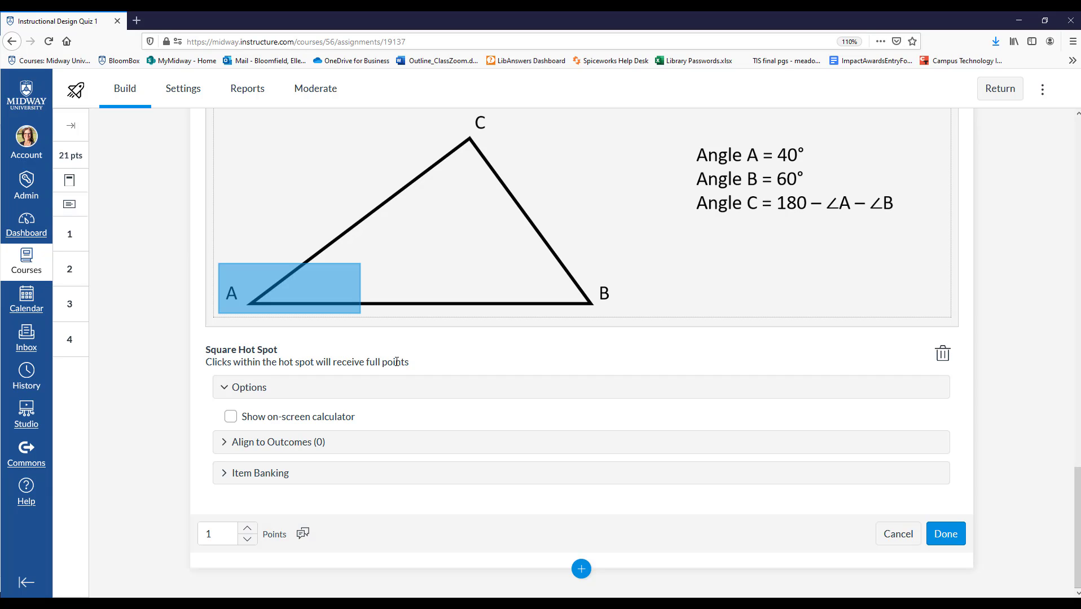
left_click(119, 484)
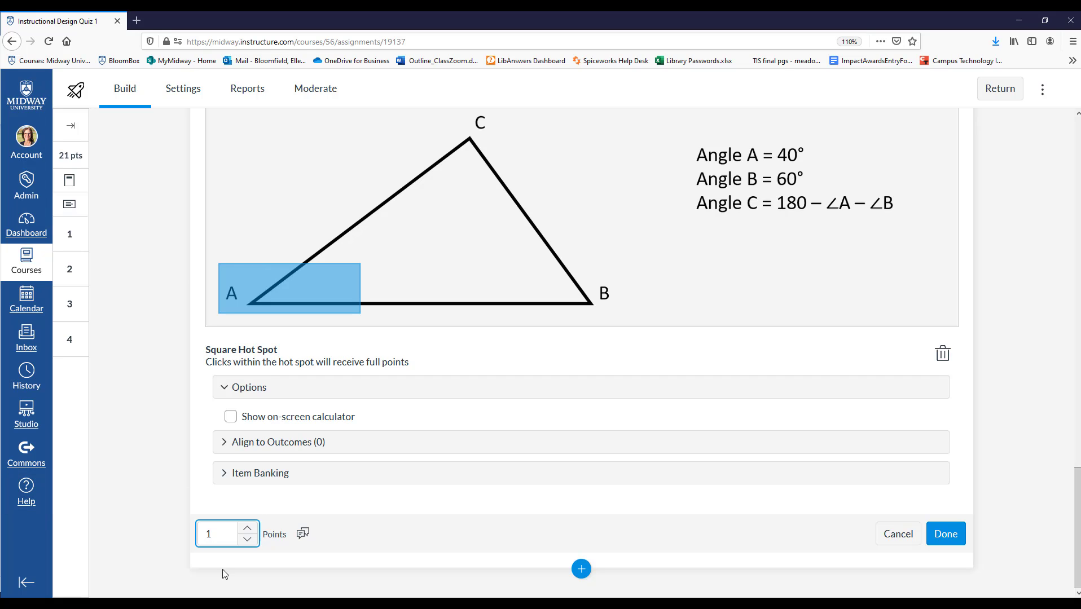
type("0")
left_click(946, 535)
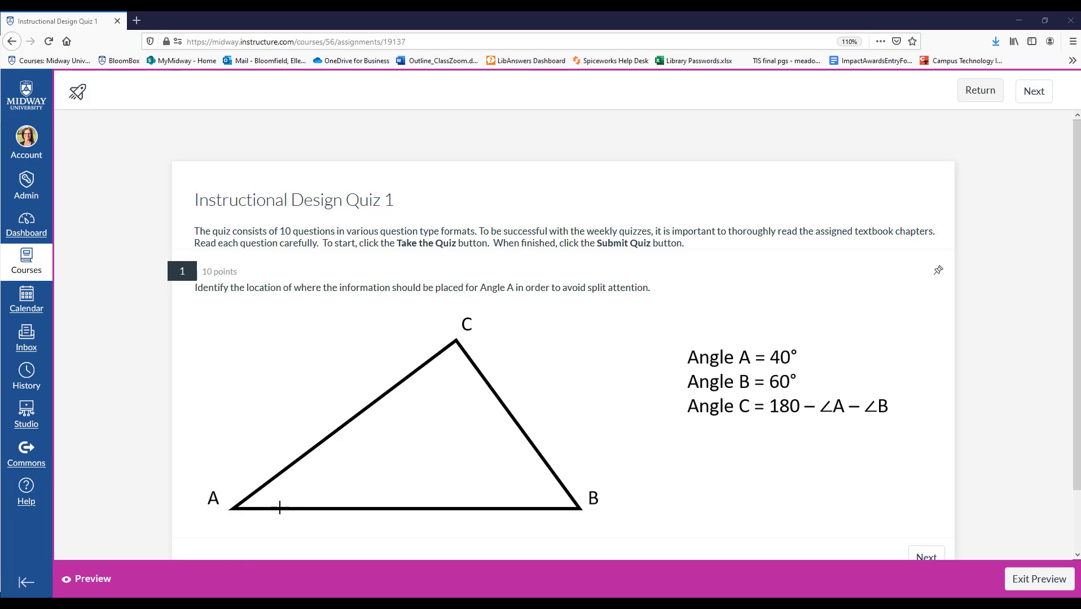
Step: Try the Hot Spot question in the quiz preview by marking several spots on the triangle, ending just inside Angle A
left_click(252, 502)
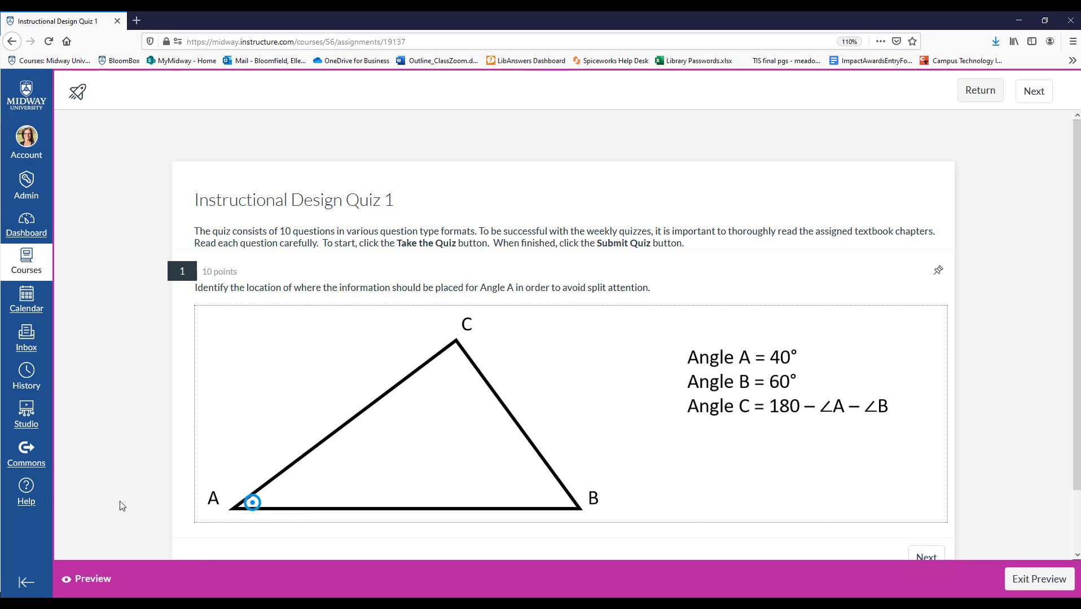
left_click(460, 362)
left_click(511, 472)
left_click(417, 484)
left_click(335, 474)
left_click(252, 502)
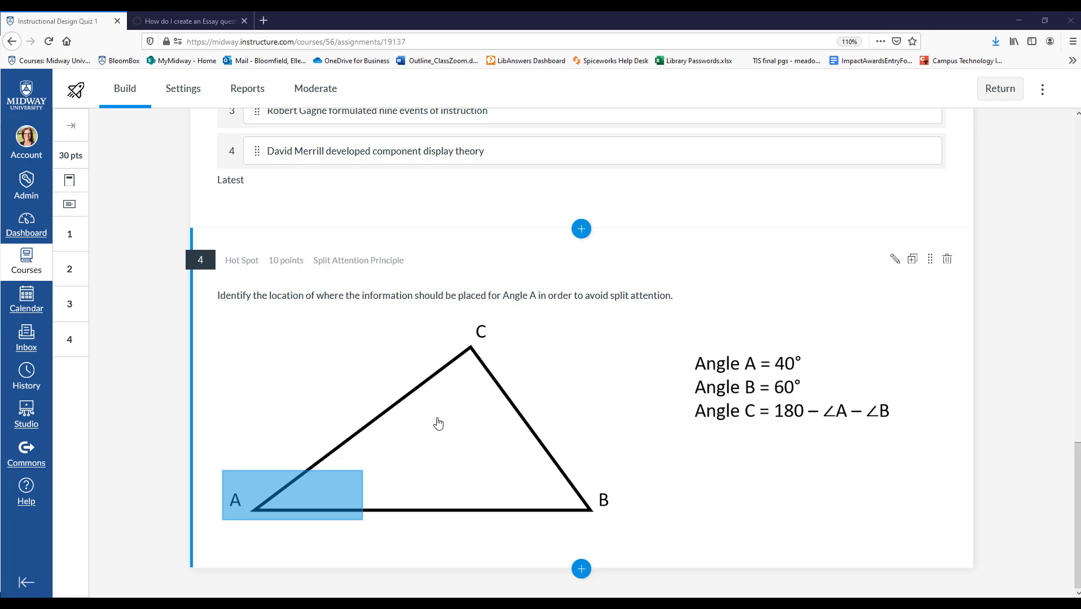
Step: Insert a stimulus titled "The Analysis Field" with the instructions "Watch the following video and answer the associated questions."
left_click(587, 573)
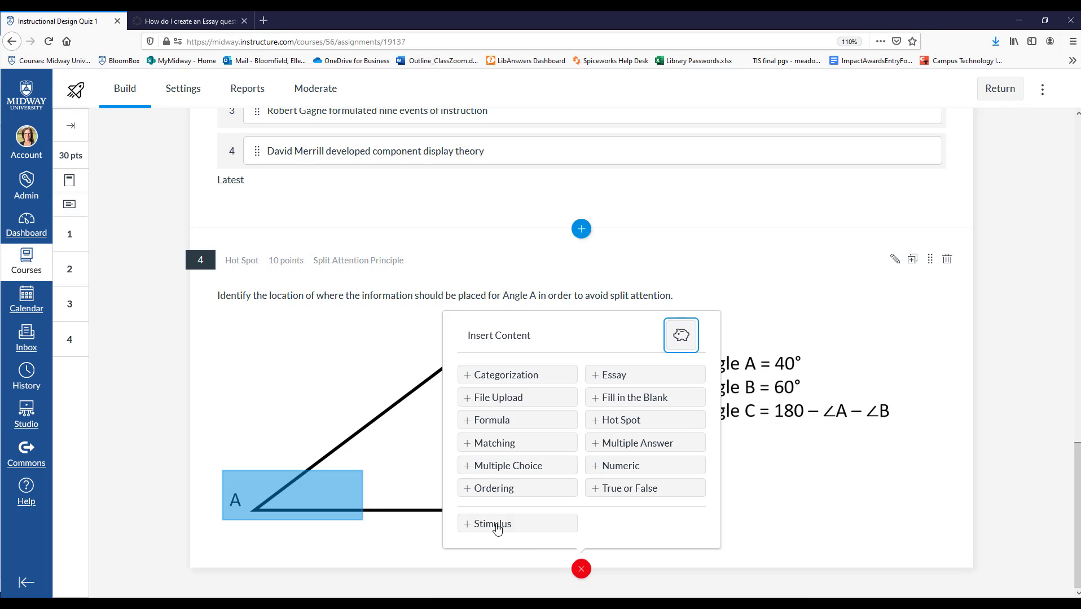
left_click(496, 524)
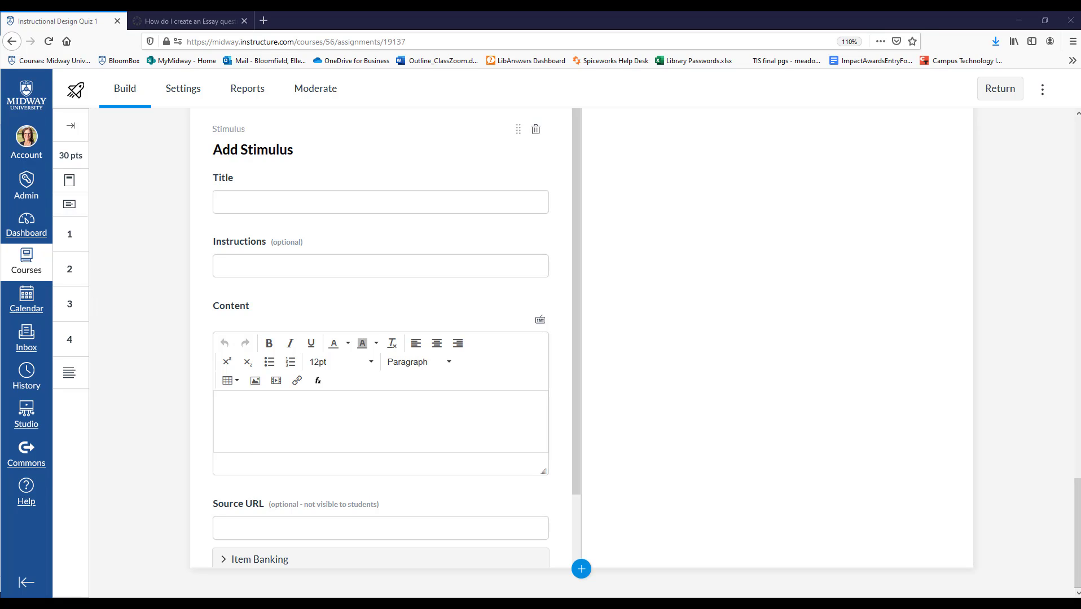
left_click(273, 204)
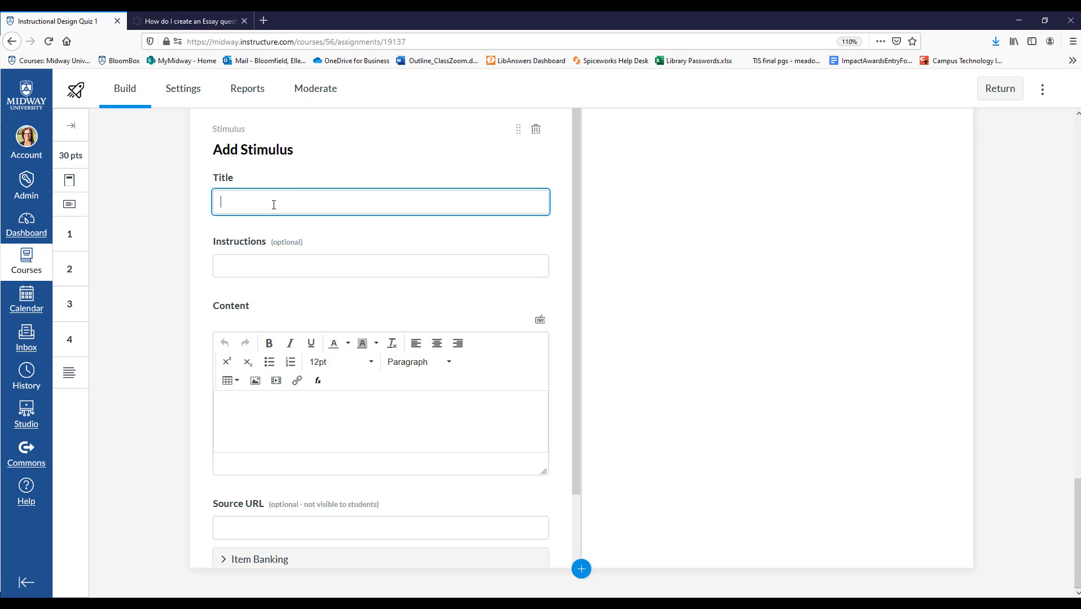
type("The Analysis Field")
key("alt+Tab")
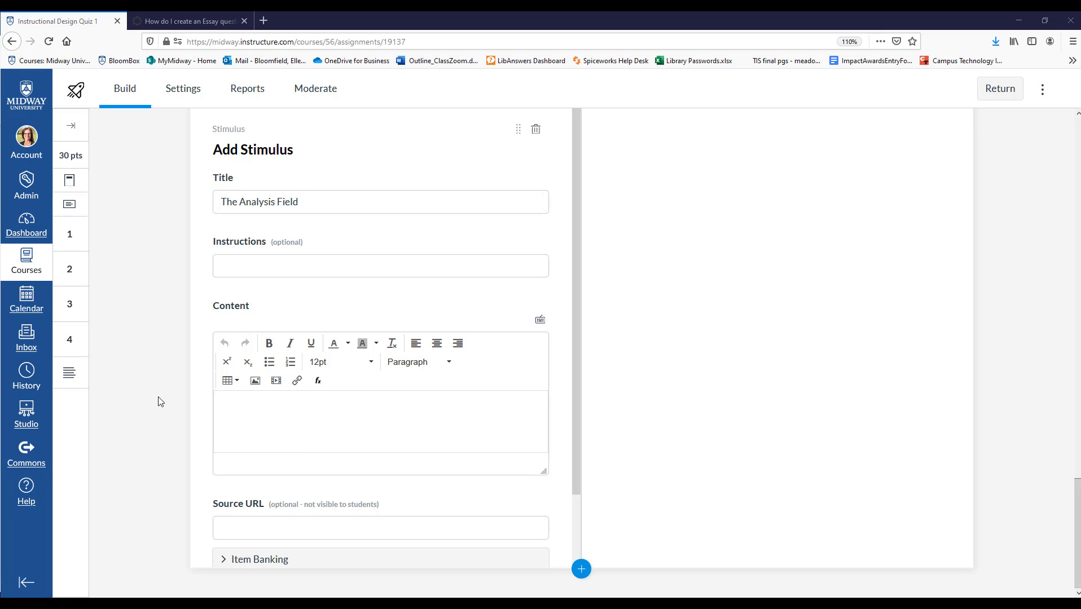
key("alt+Tab")
type("Watch the following video and answer the associated questions.")
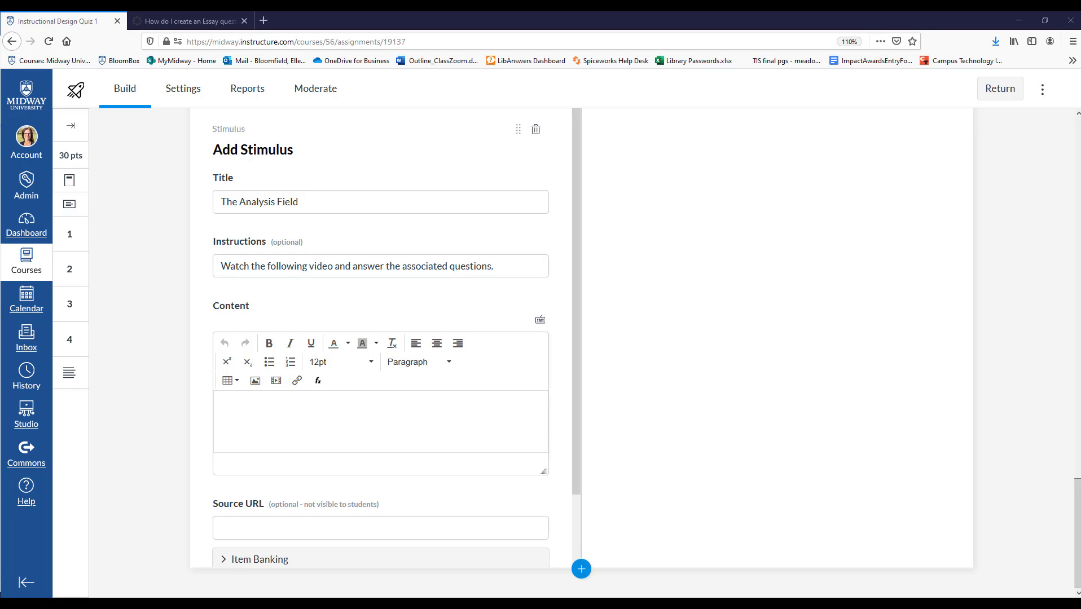
Step: Embed the YouTube video JZdv5IrJs4U in the stimulus content using its 560 × 315 iframe embed code
left_click(253, 421)
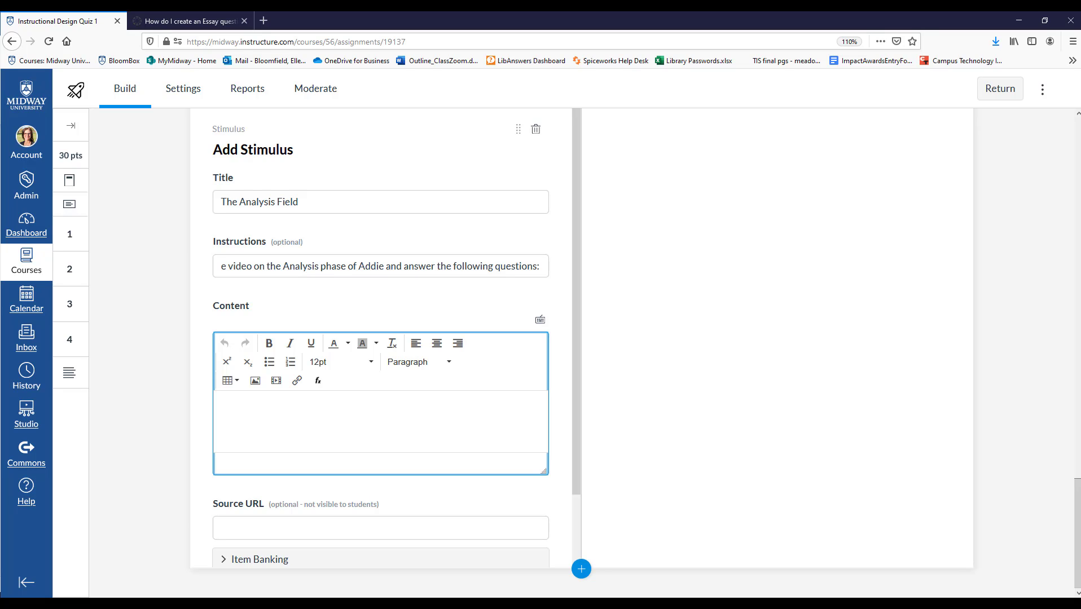
left_click(277, 382)
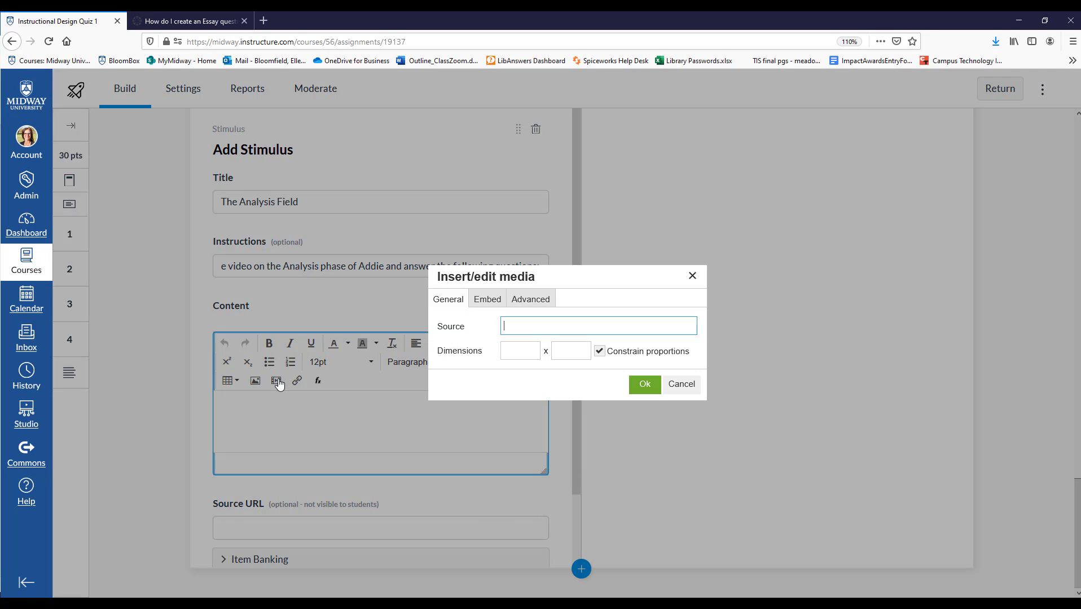
left_click(493, 300)
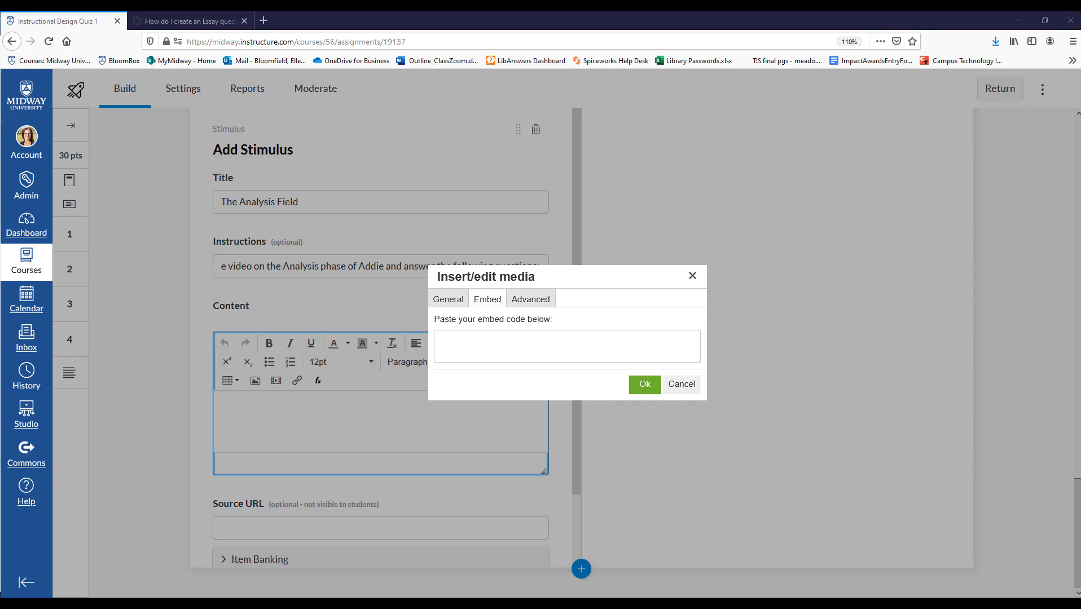
left_click(458, 345)
type("<iframe width=\"560\" height=\"315\" src=\"https://www.youtube.com/embed/JZdv5IrJs4U\" frameborder=\"0\" allow=\"accelerometer; autoplay; clipboard-write; encrypted-media; gyroscope; picture-in-picture\" allowfullscreen></iframe>")
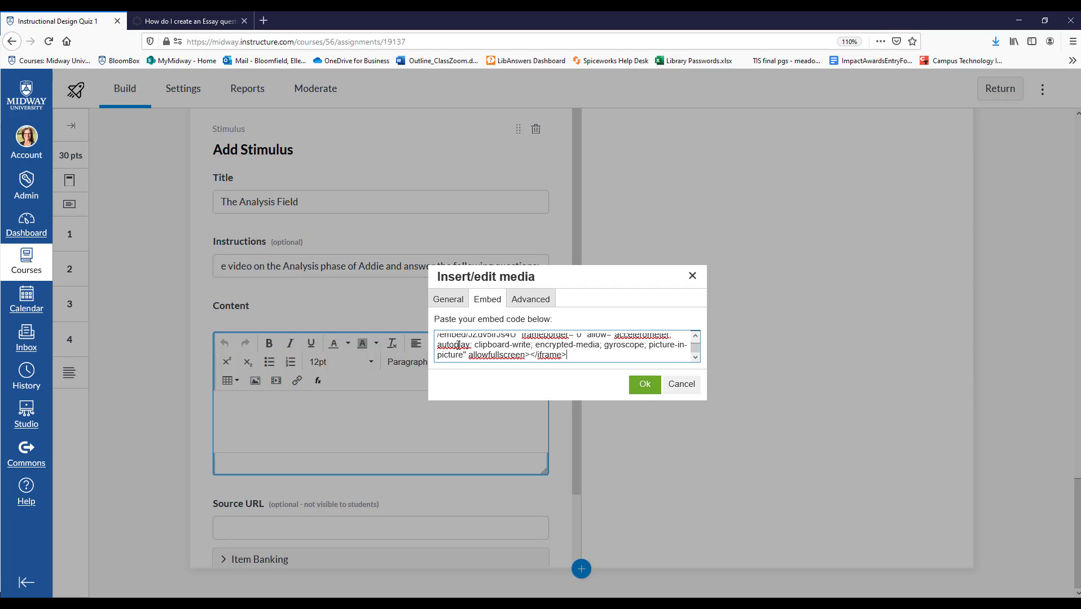
left_click(645, 385)
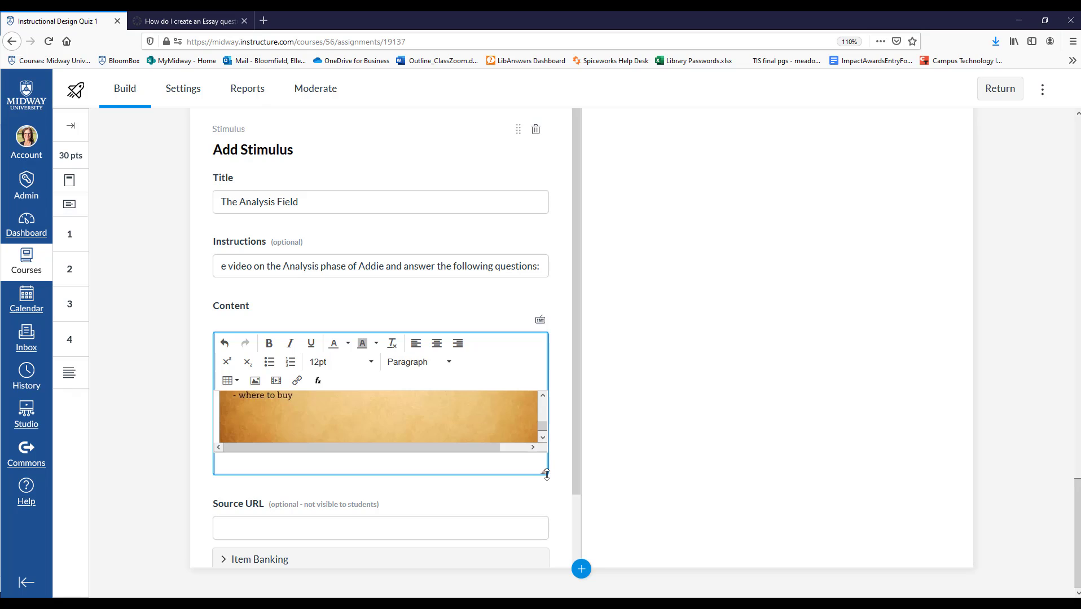
Step: Enlarge the content editor to check the embedded video and add the stimulus to the quiz
left_click_drag(543, 472, 554, 570)
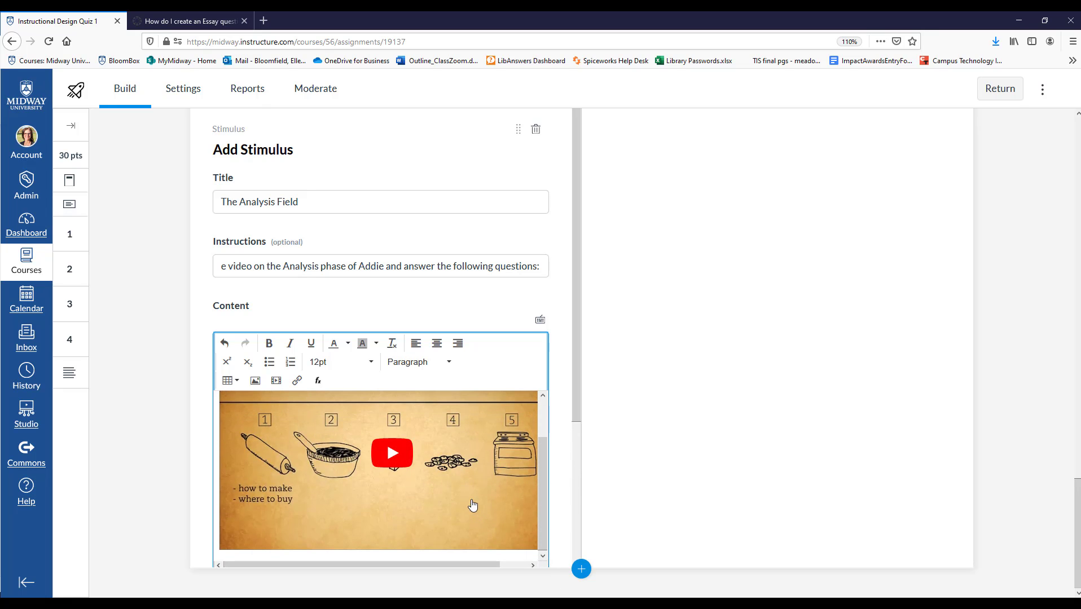
scroll(577, 472, "down", 3)
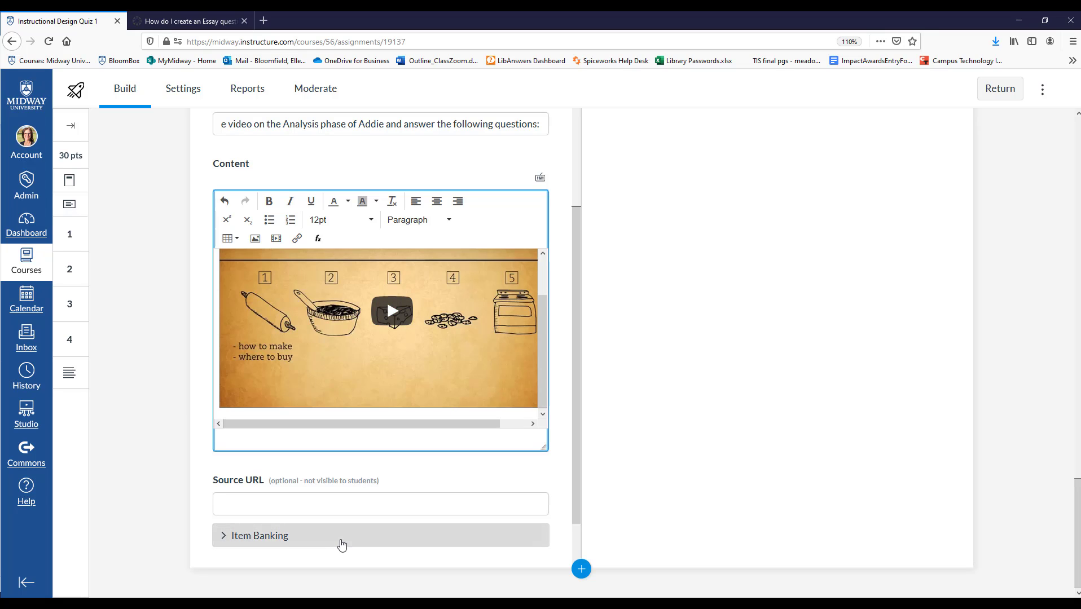
scroll(408, 532, "down", 1)
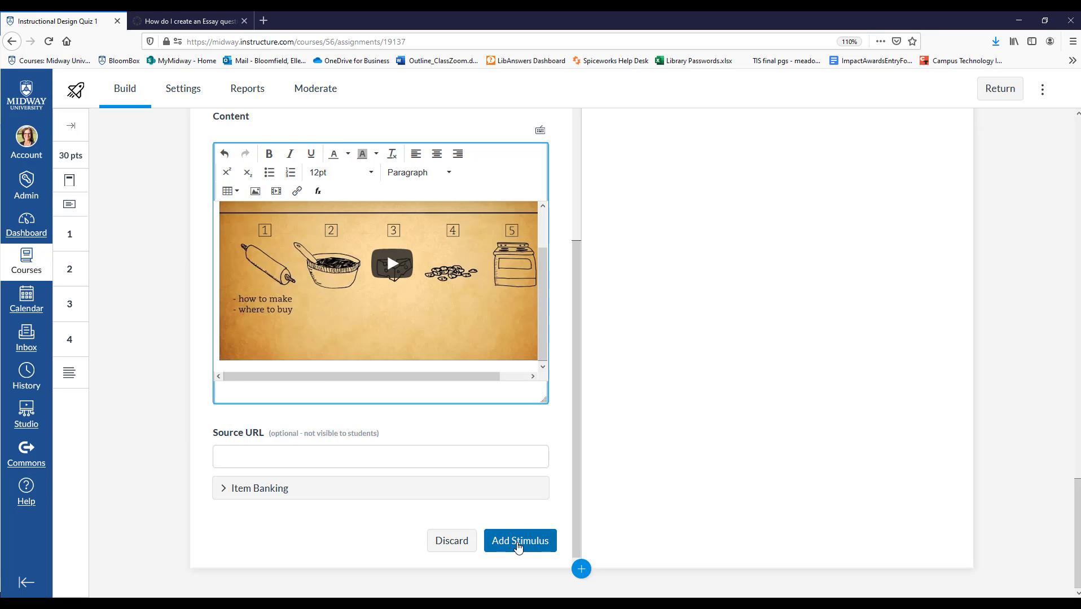
left_click(518, 546)
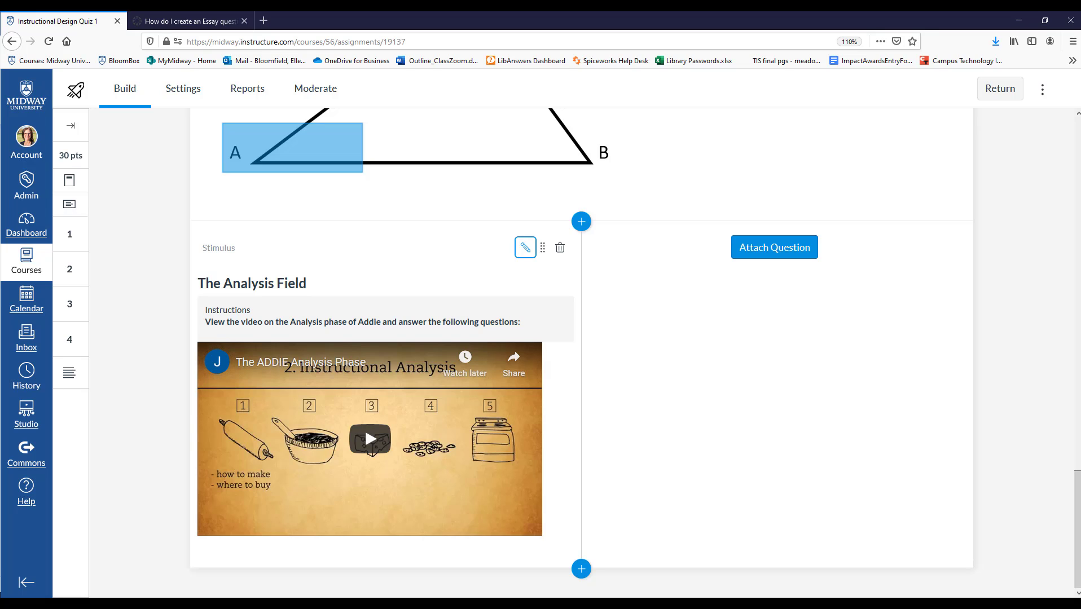
Step: Attach a True or False question titled "Analysis Phase" about first completing a full analysis of learning outcomes, audience, and learning context, with True as the correct answer
left_click(760, 250)
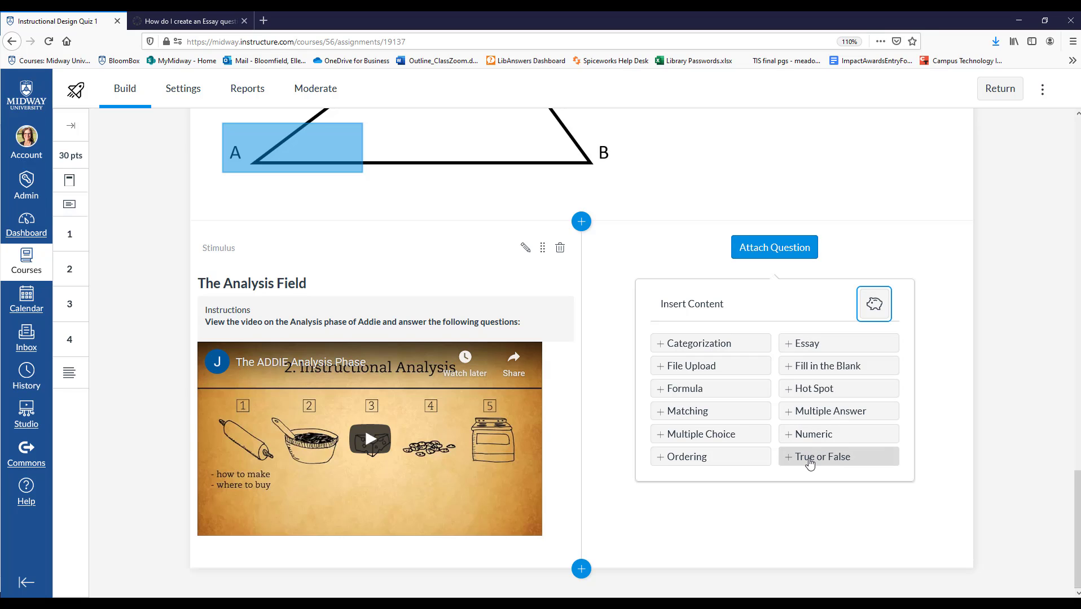
left_click(809, 462)
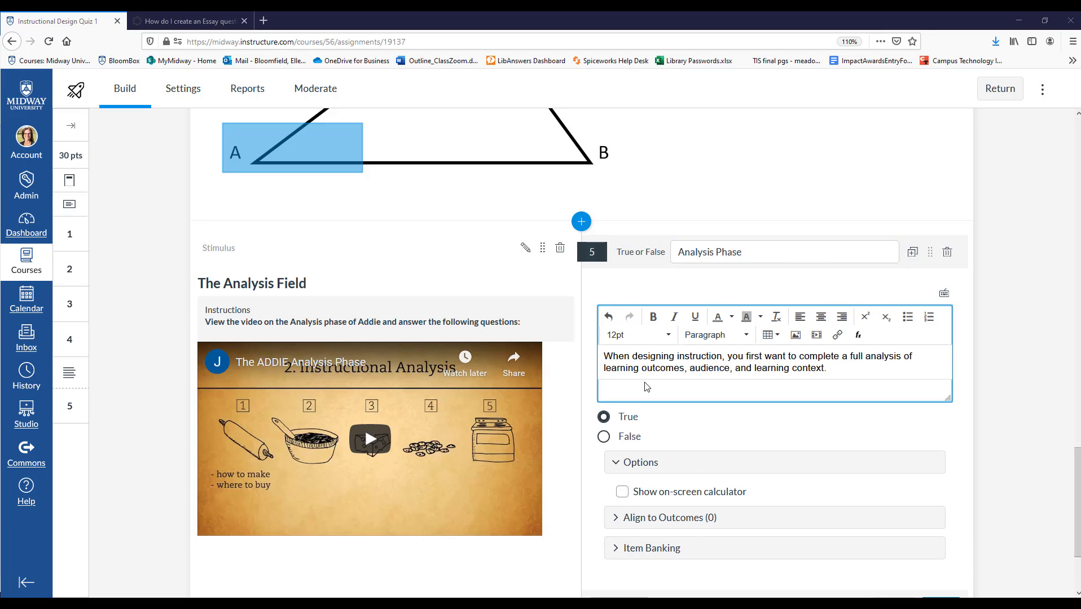
scroll(647, 387, "down", 2)
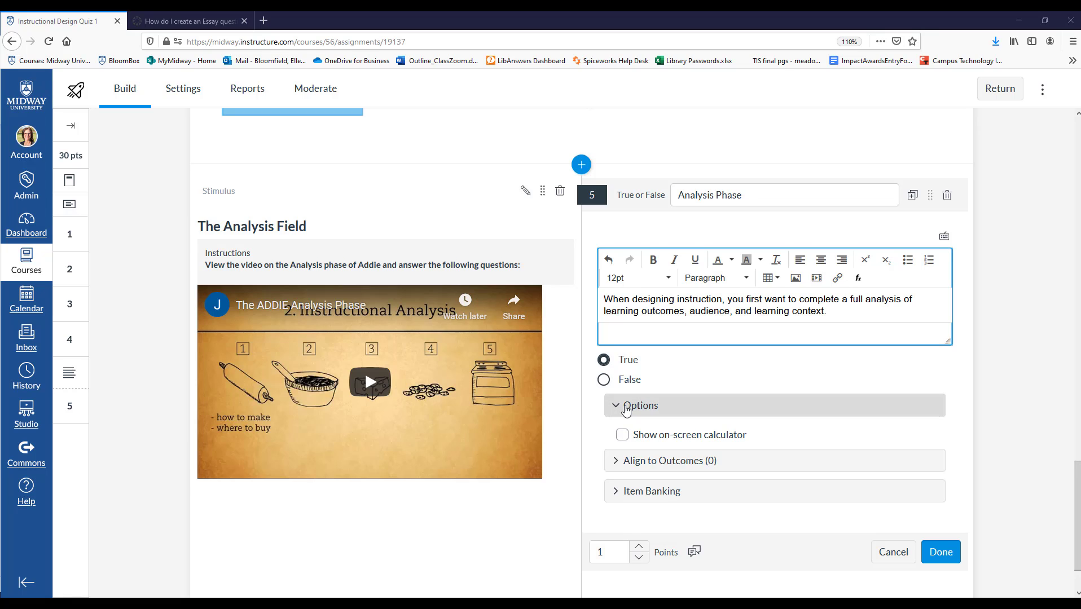
scroll(623, 409, "down", 2)
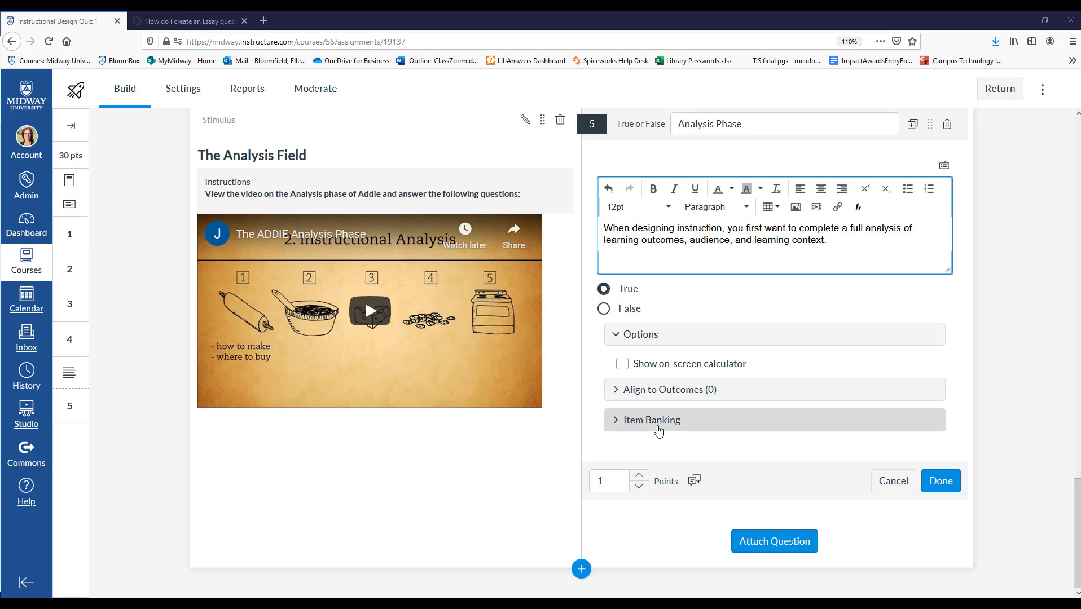
Step: Set the True or False question's points to 5 and save the question
left_click(609, 484)
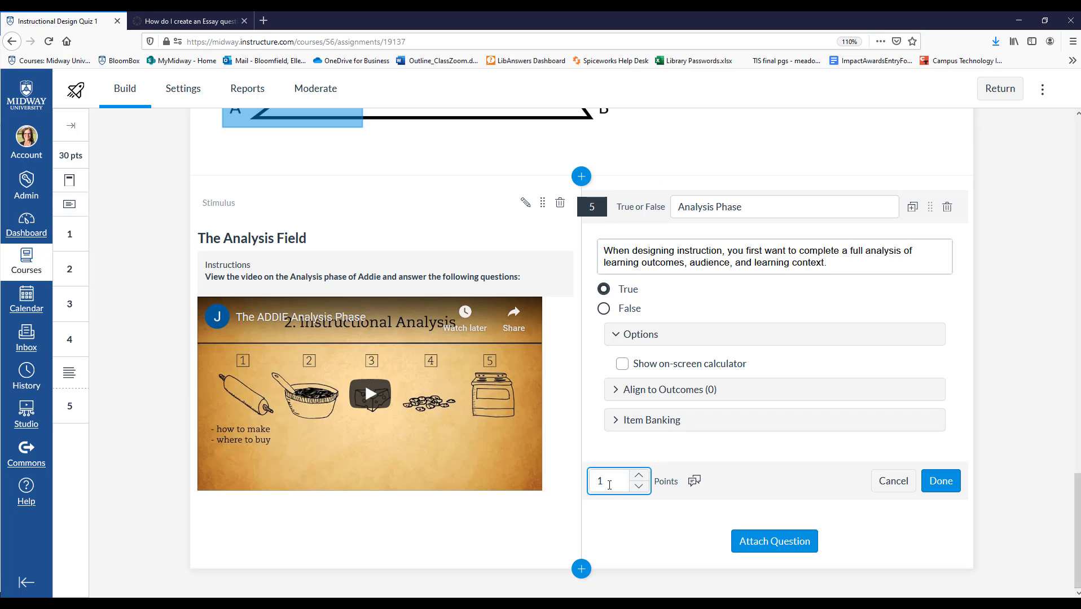
key("BackSpace")
type("5")
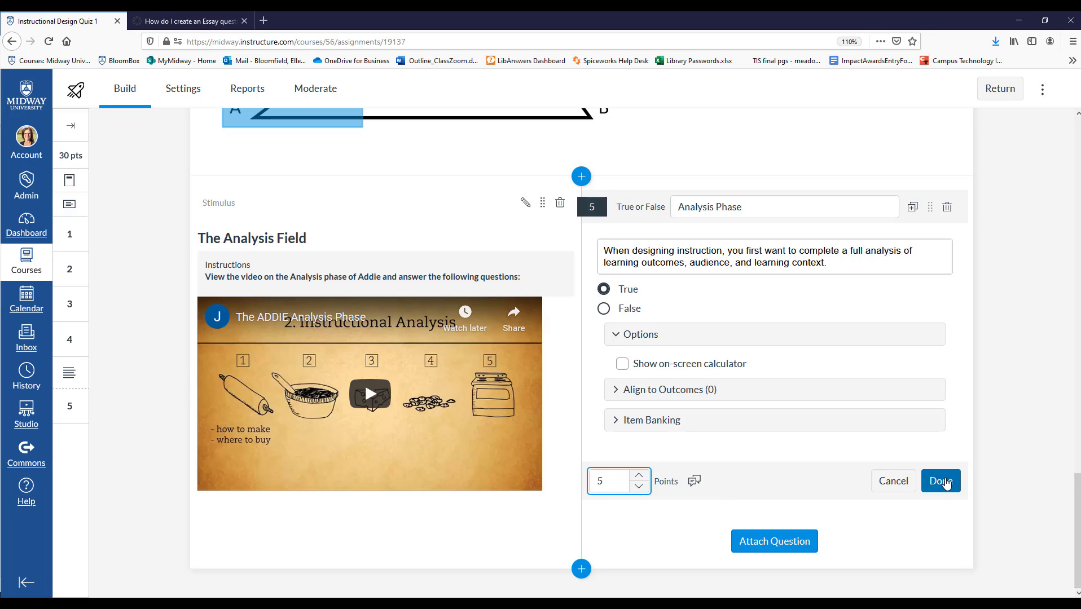
left_click(946, 483)
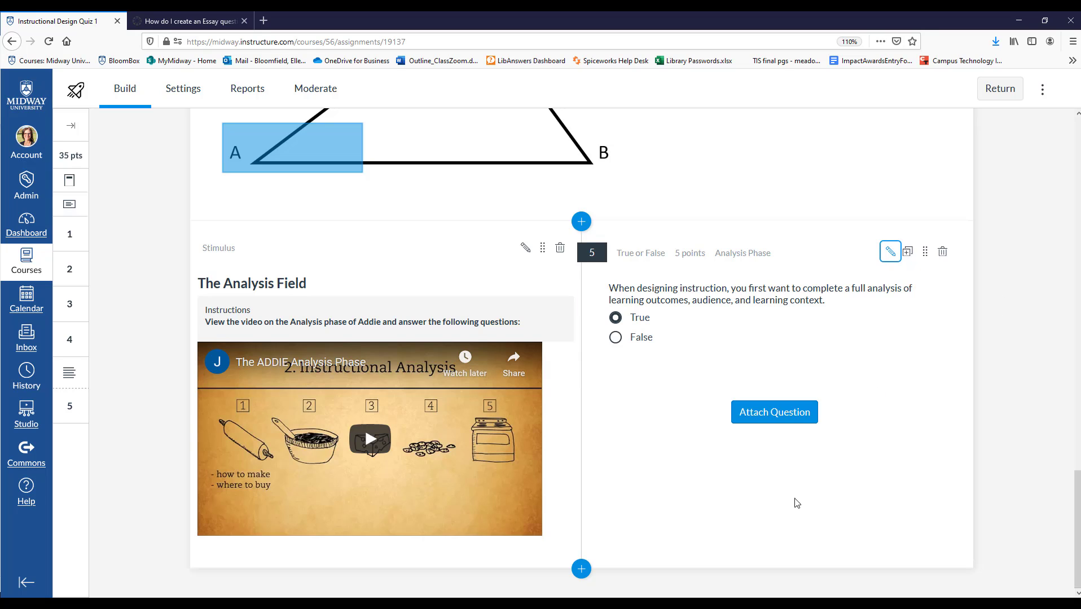
Step: Attach an Essay question titled "Analysis Phase" to the stimulus with the prompt "Describe the steps taken during the analysis phase."
left_click(770, 412)
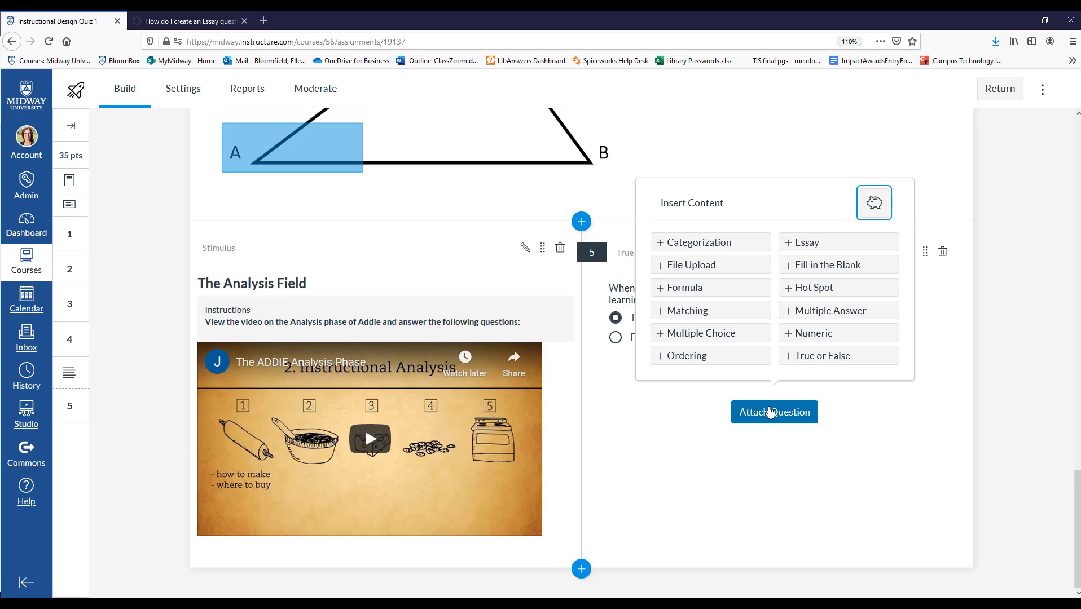
left_click(800, 244)
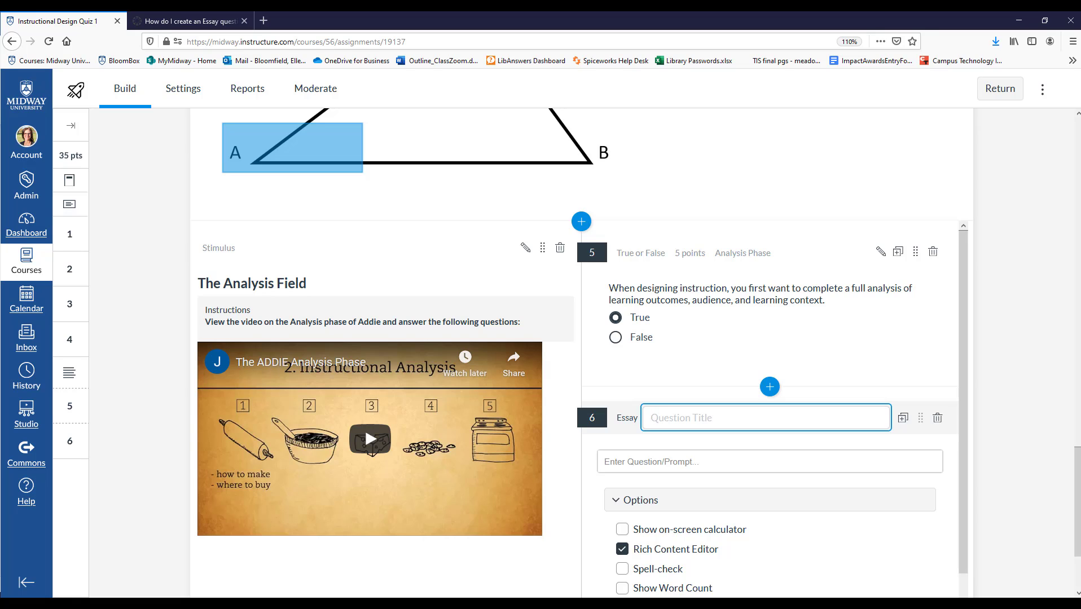
scroll(715, 452, "down", 2)
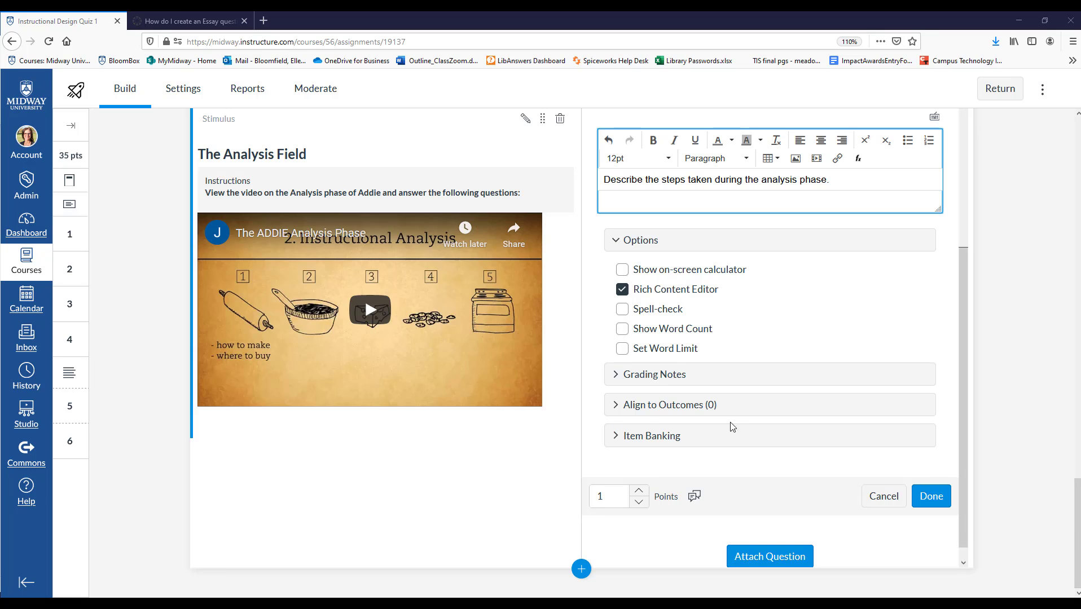
Step: Enable Spell-check and Show Word Count for the Essay question and expand its Grading Notes
left_click(623, 310)
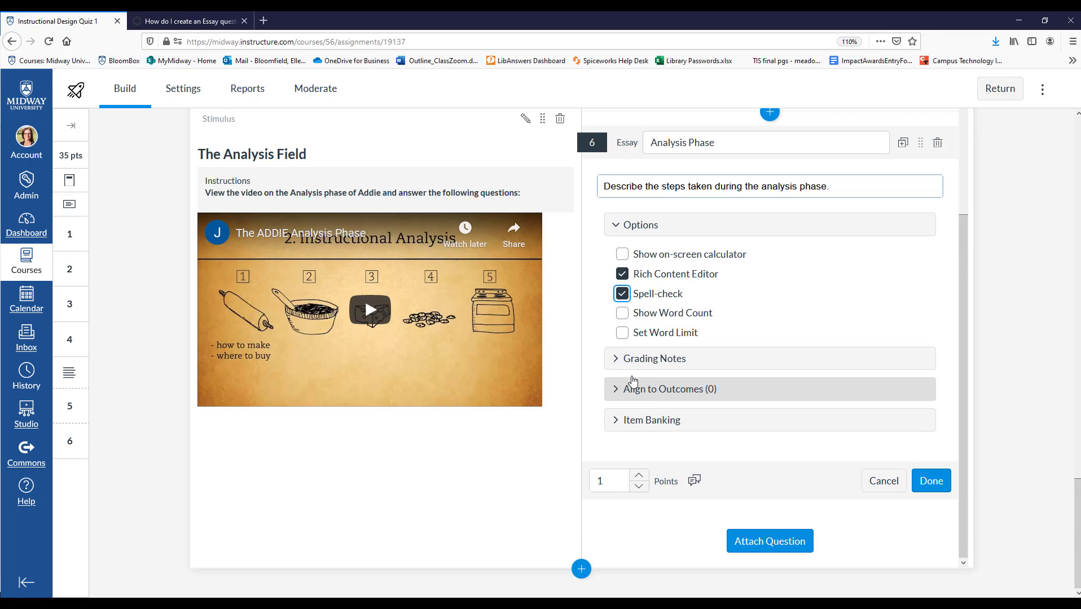
left_click(623, 314)
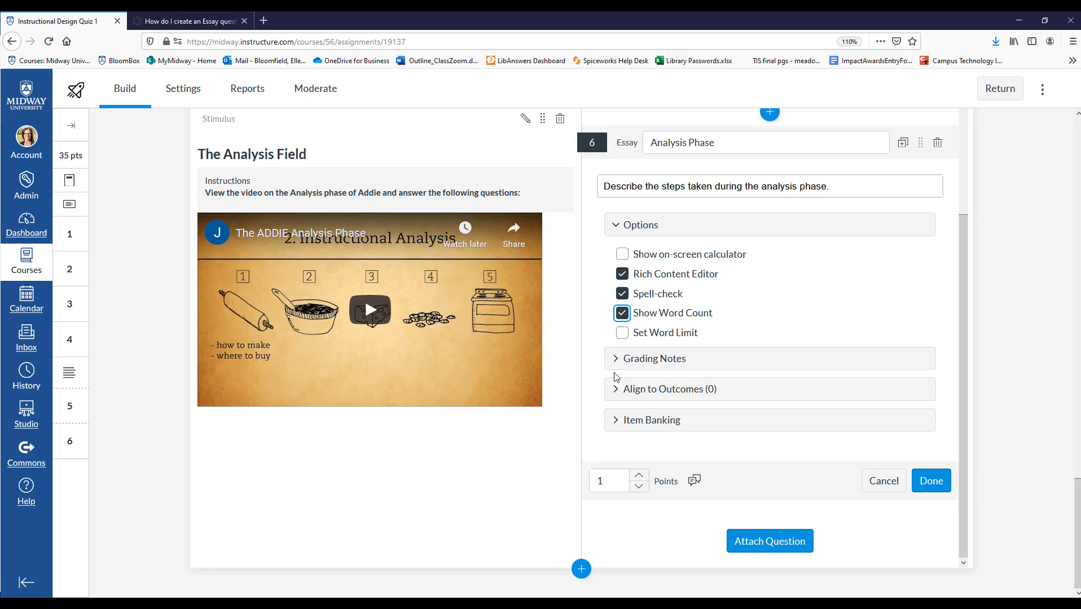
left_click(622, 335)
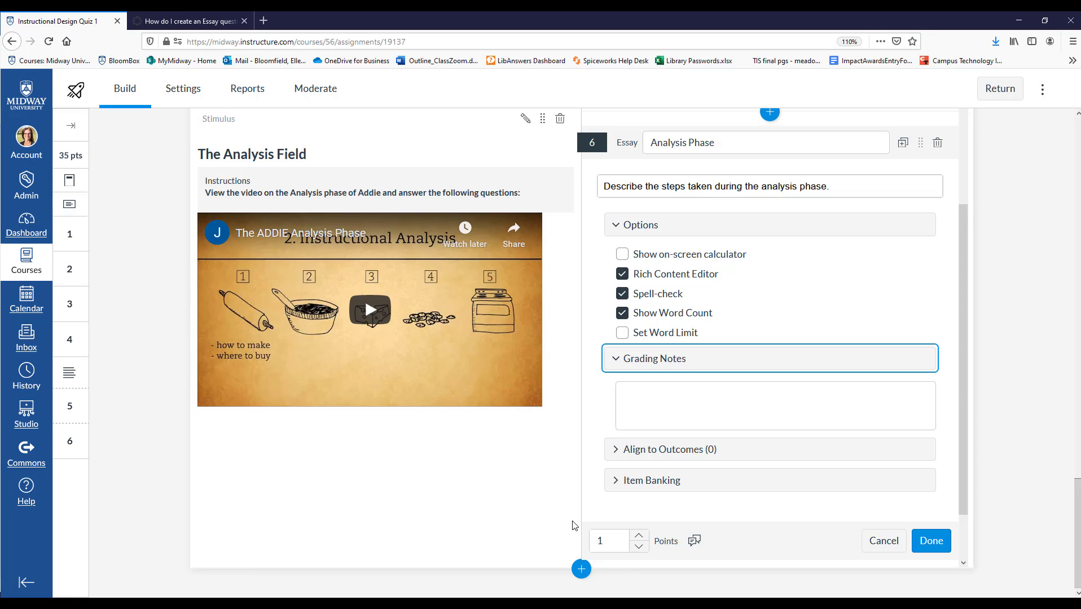
Step: Set the Essay question's points to 5 and save the question
left_click(608, 543)
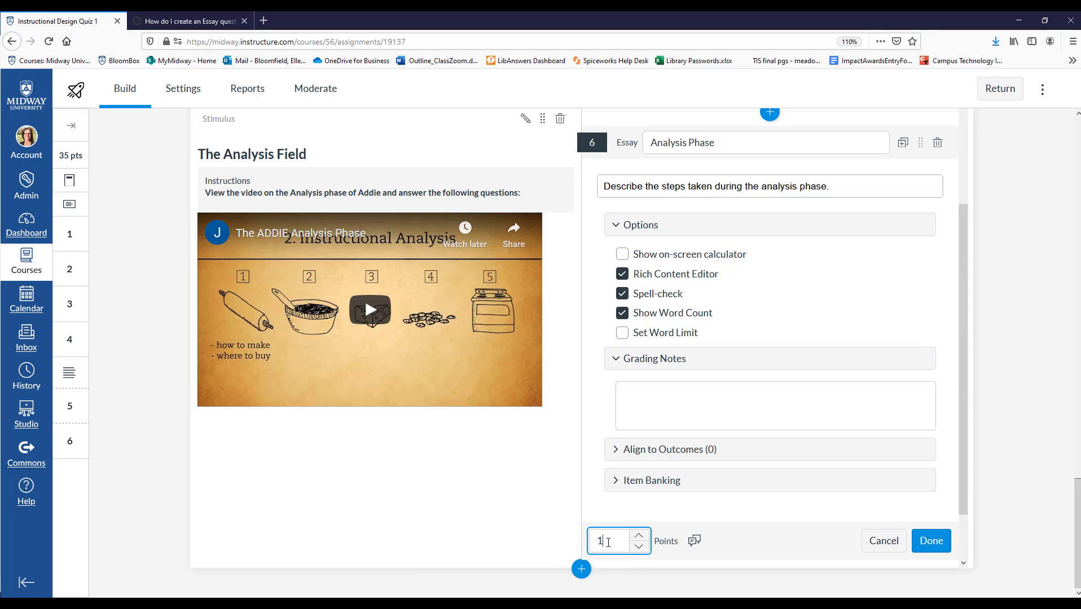
double_click(608, 543)
type("5")
left_click(929, 546)
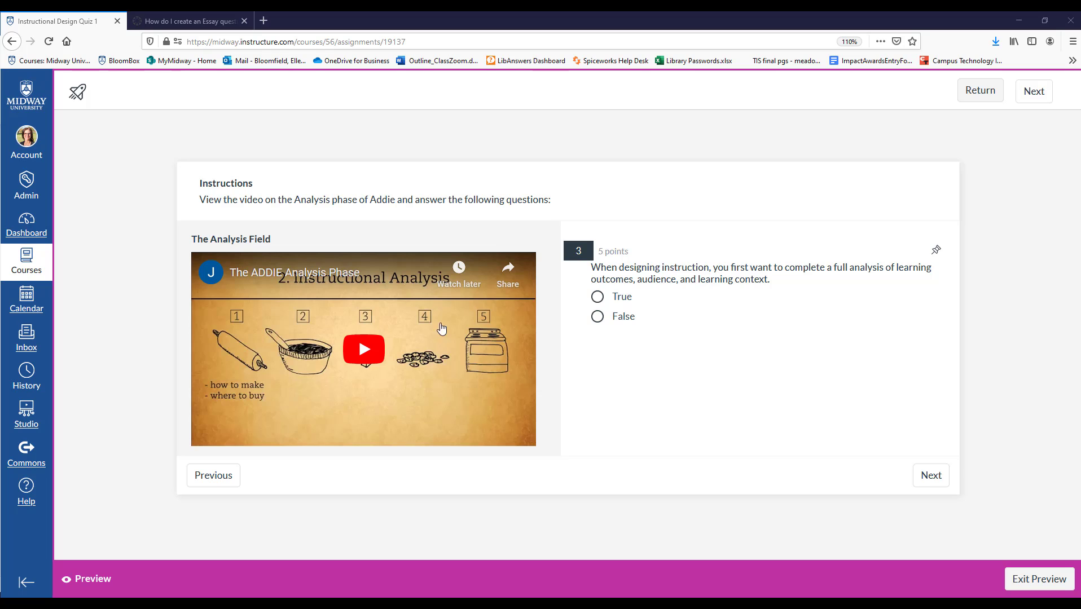
Step: Answer the stimulus's True or False question with True in the quiz preview and advance to the following question
left_click(598, 297)
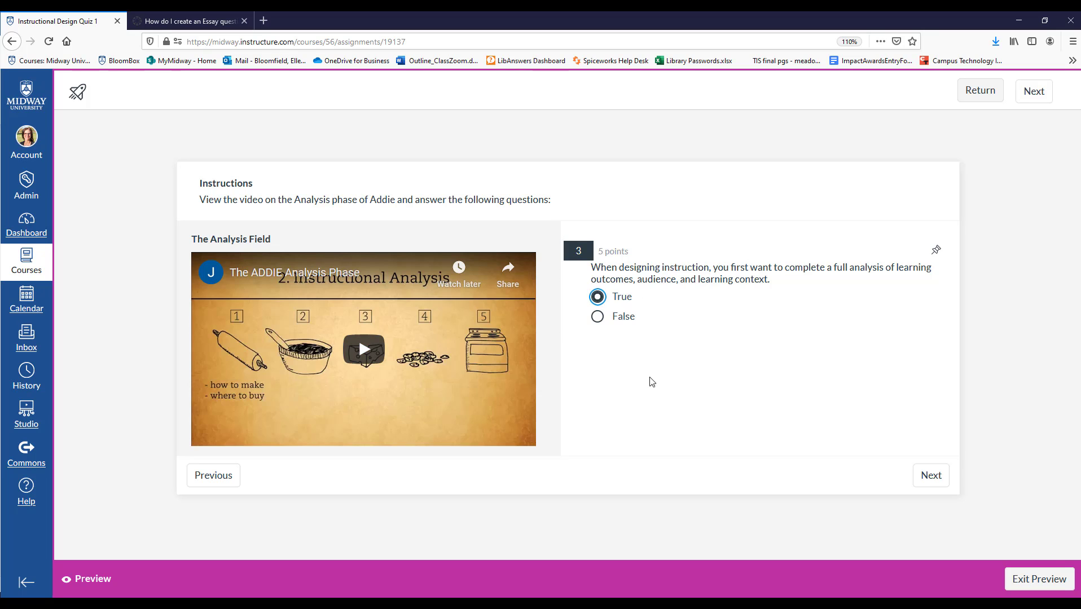
left_click(928, 476)
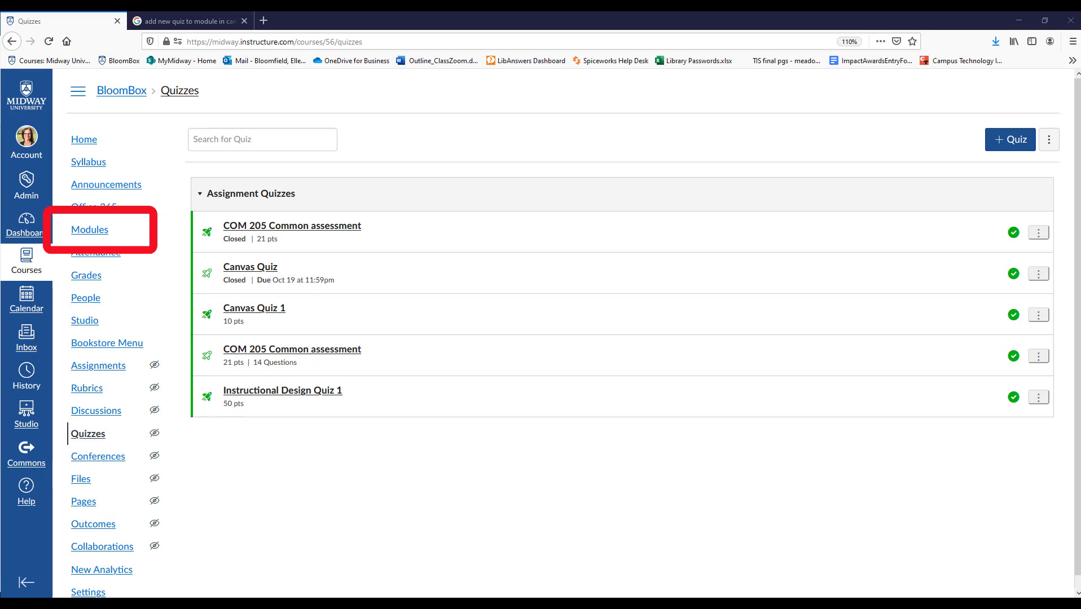
Step: In the course modules, choose the assignment Instructional Design Quiz 1 as the item to add to the Instructional Design Models module
left_click(99, 232)
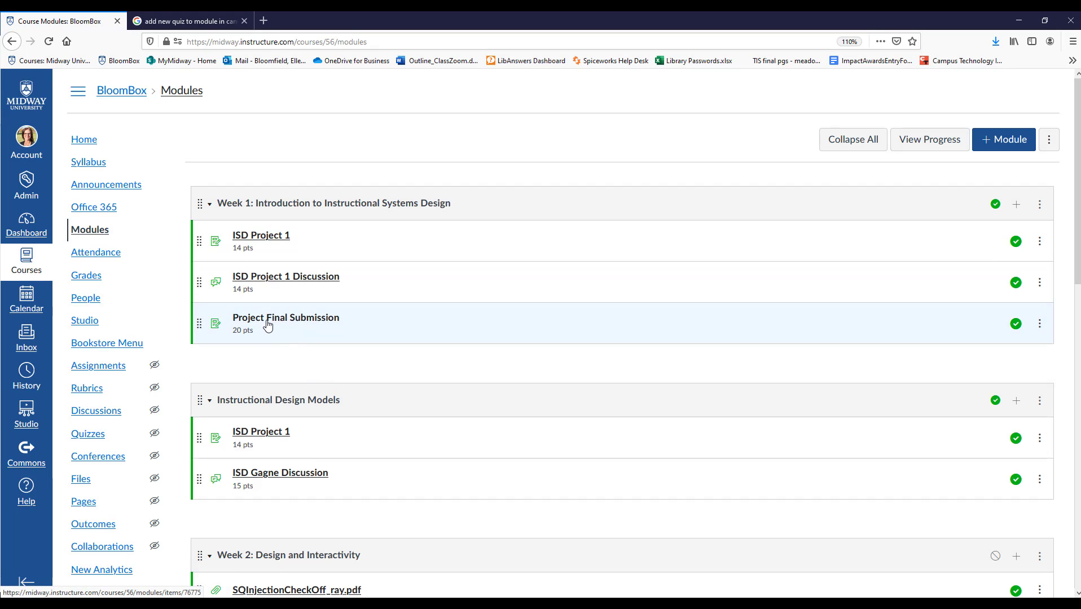
scroll(319, 381, "down", 2)
scroll(319, 382, "down", 1)
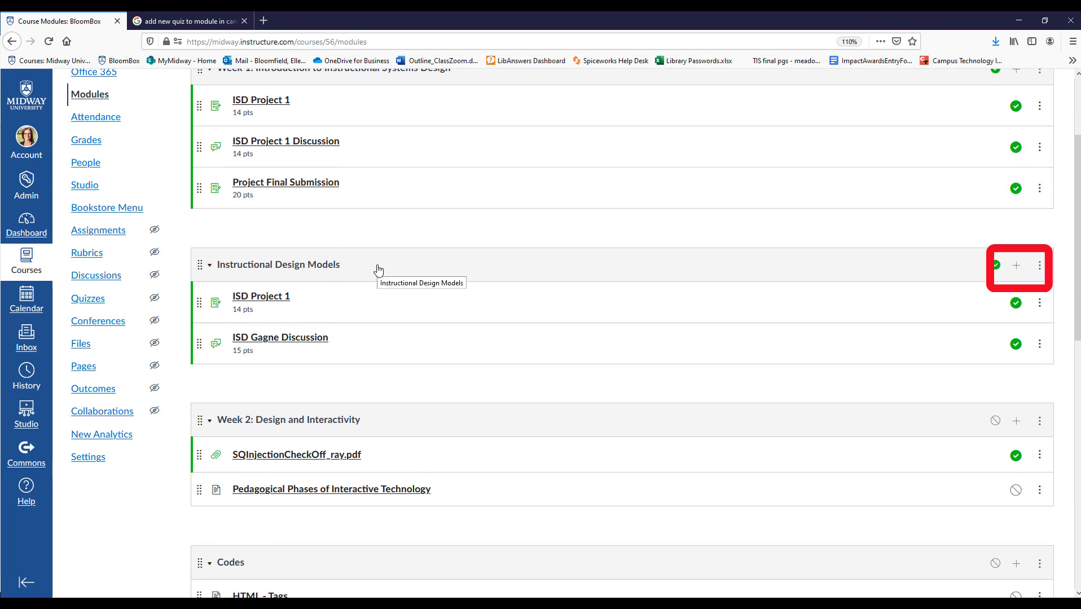
left_click(1016, 270)
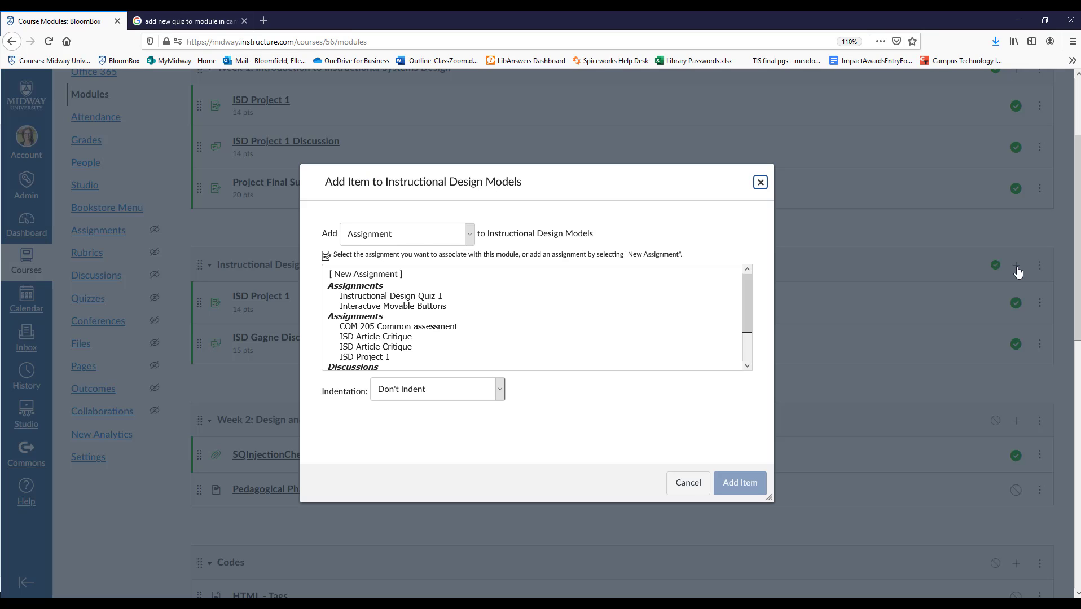
left_click(406, 237)
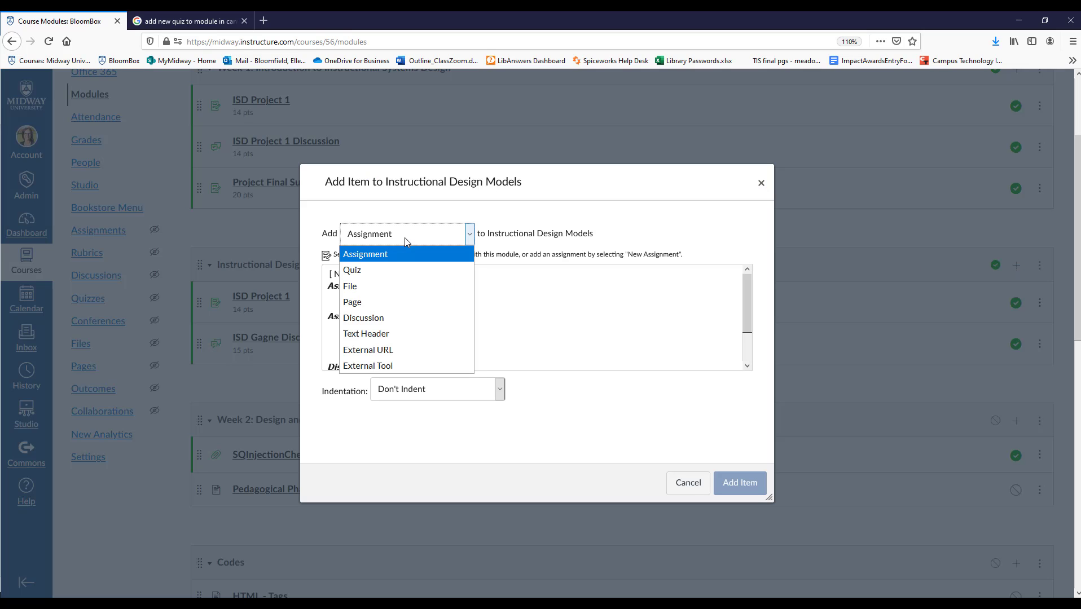
left_click(366, 259)
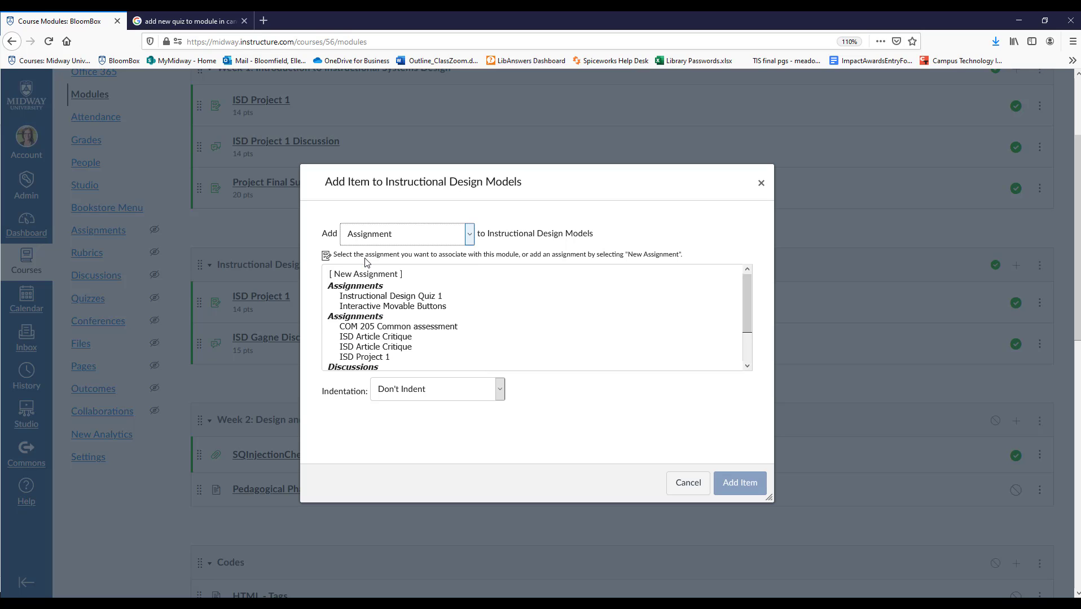
left_click(410, 298)
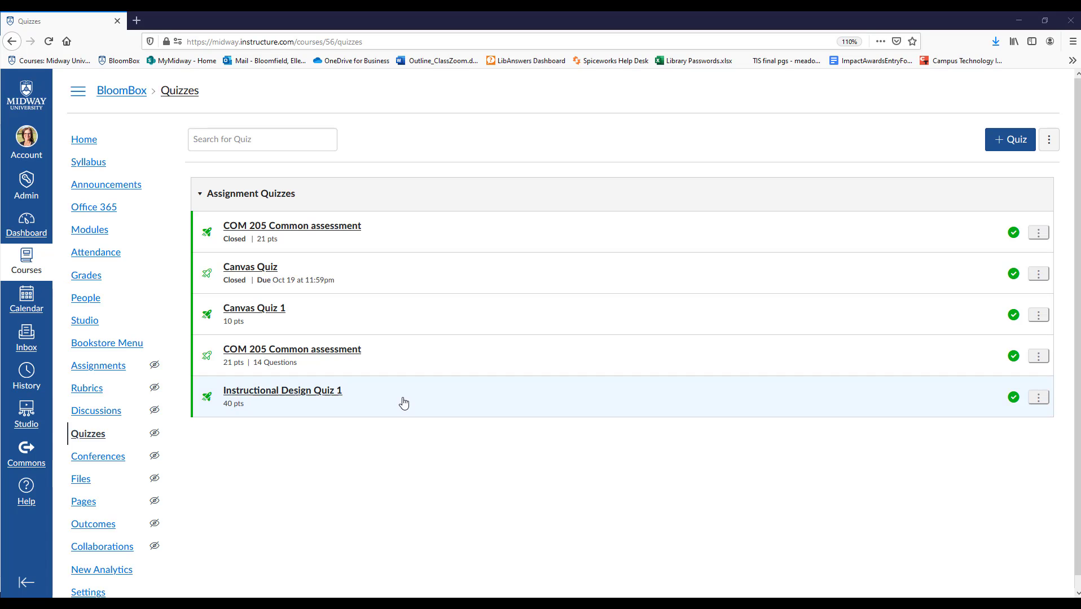
Step: Open Instructional Design Quiz 1 from the course quizzes and view its Outcomes Analysis report
left_click(291, 396)
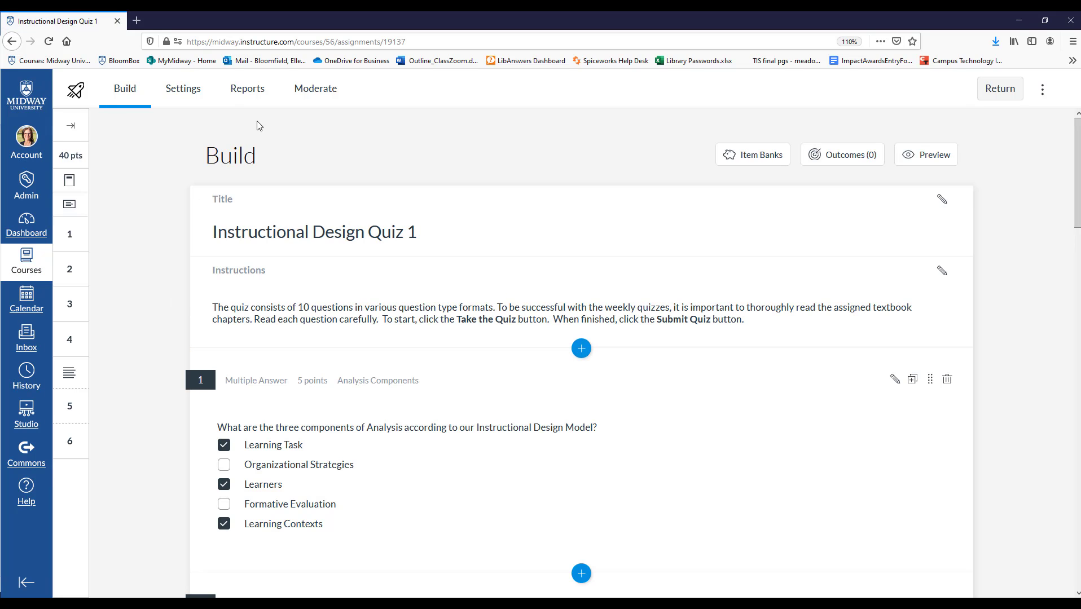
left_click(250, 97)
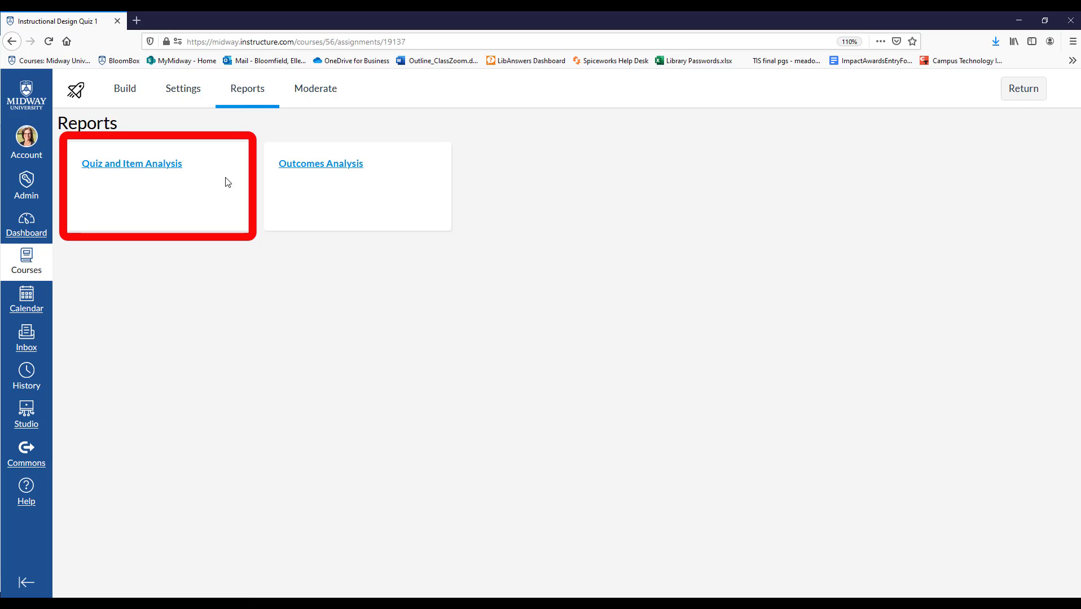
left_click(338, 170)
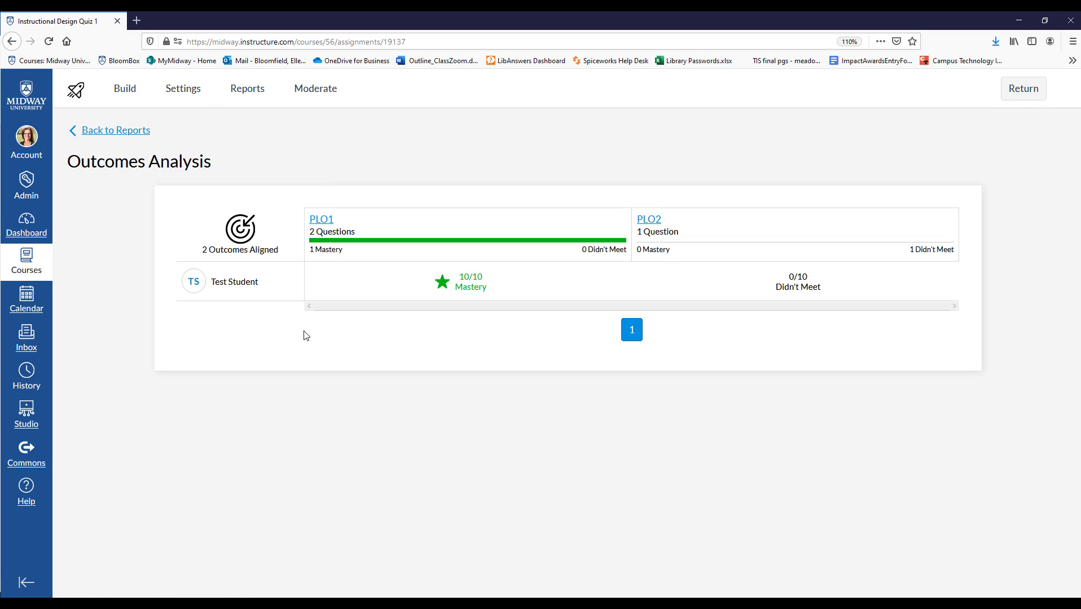
Step: Review the test student's attempt log in the quiz moderation view and return to the student list
left_click(318, 91)
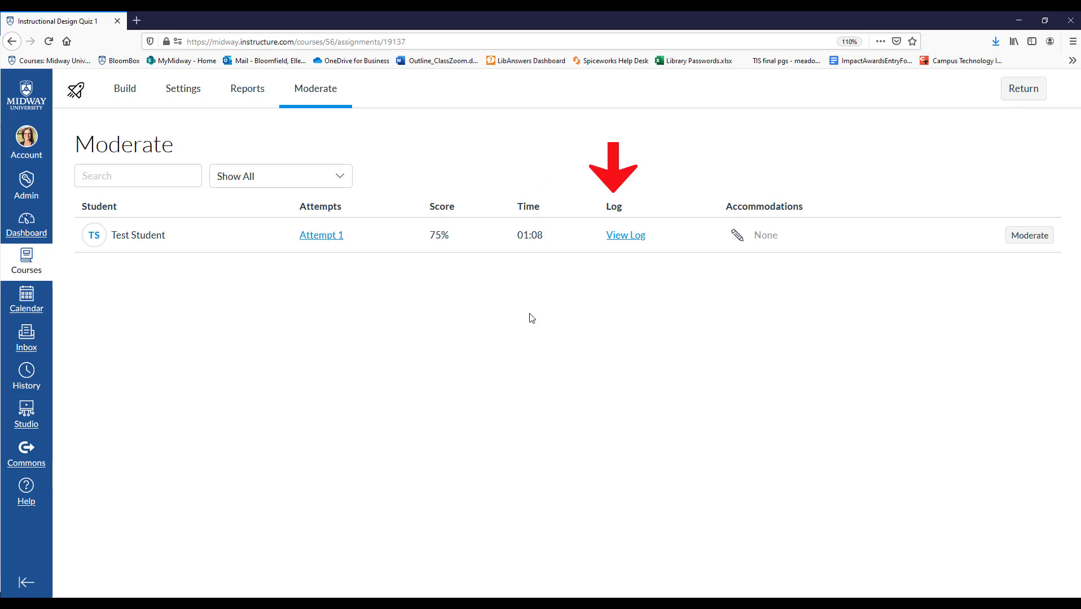
left_click(635, 237)
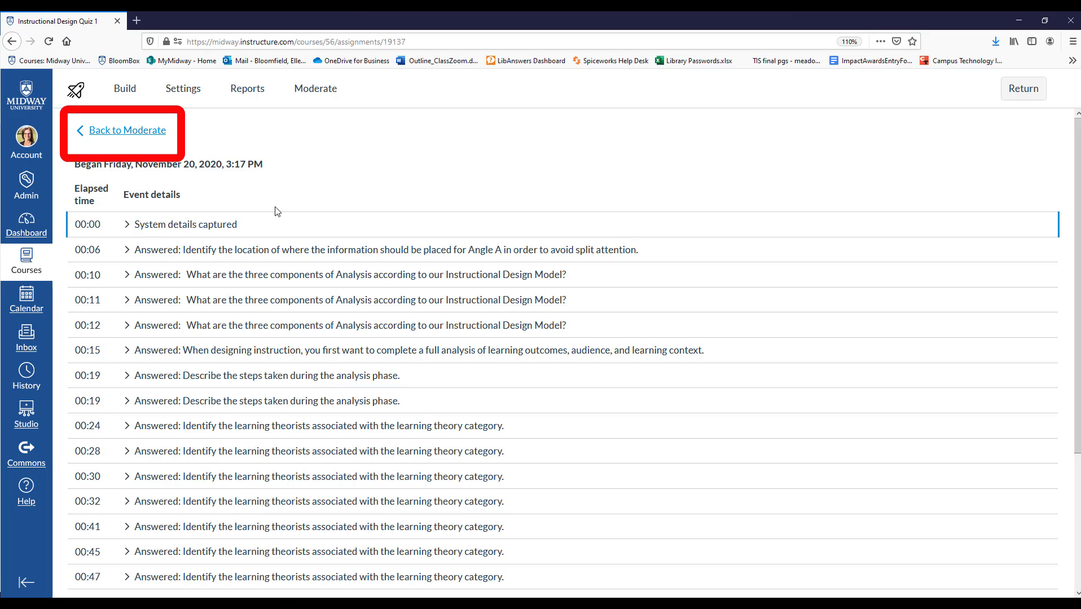
left_click(113, 134)
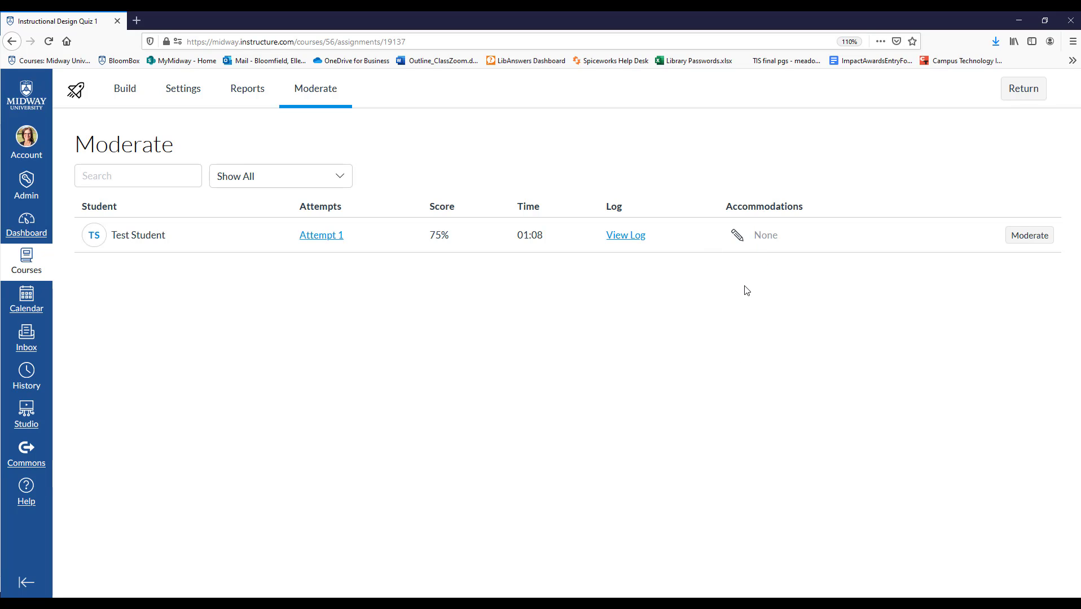
Step: Try additional time, no time limit and the time limit multiplier as the test student's accommodation, and leave without saving
left_click(737, 236)
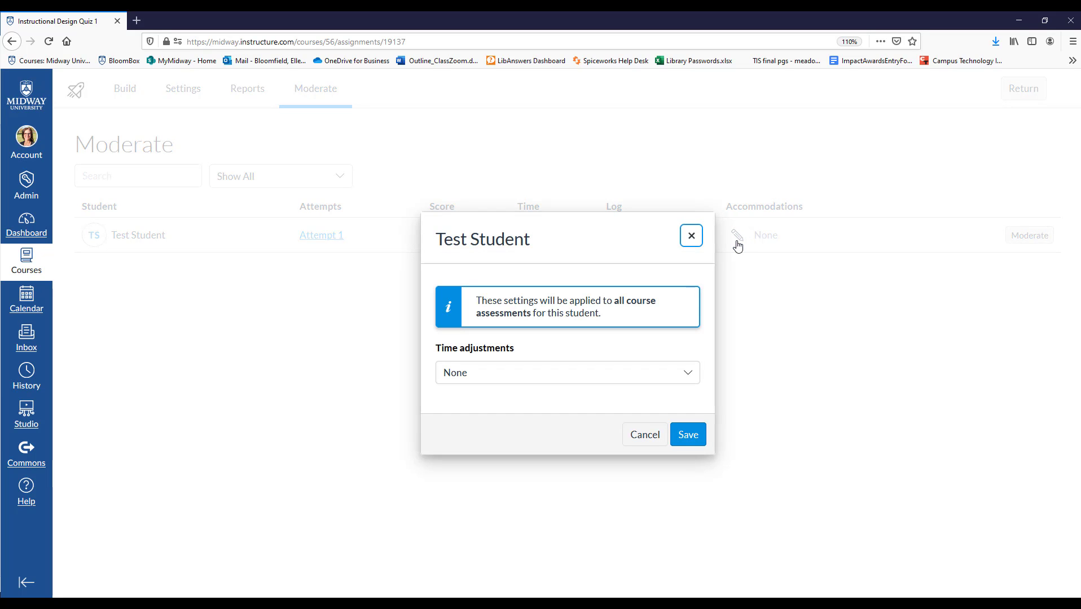
left_click(559, 376)
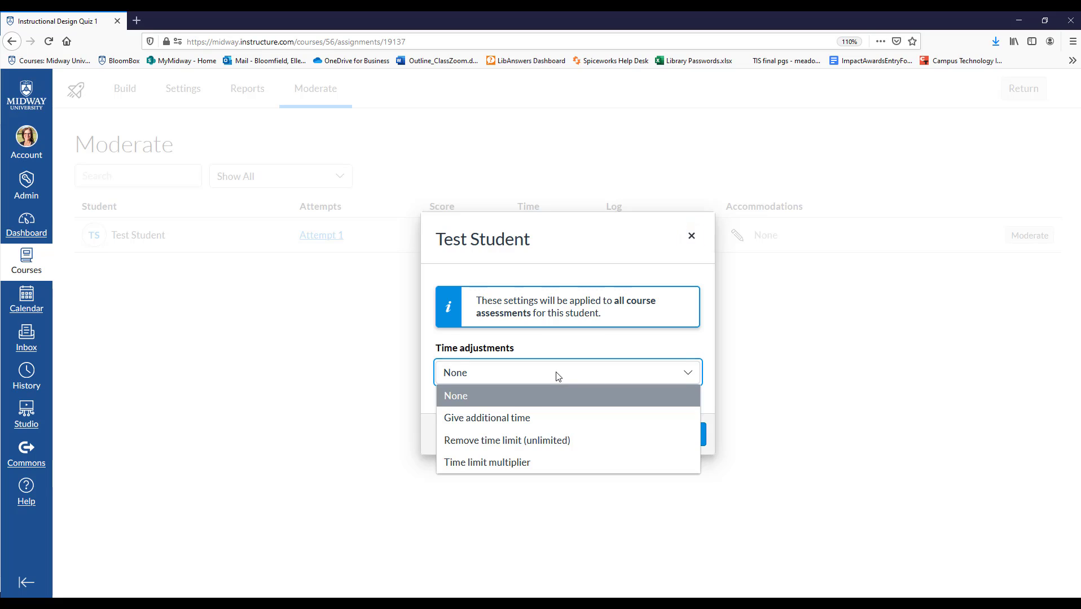
left_click(522, 420)
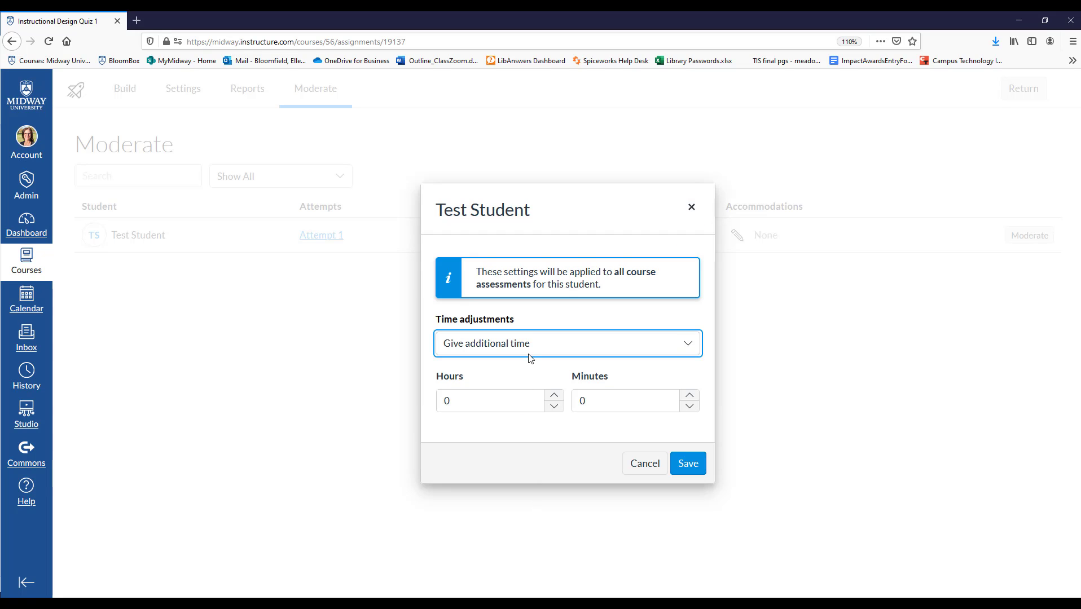
left_click(524, 349)
left_click(517, 411)
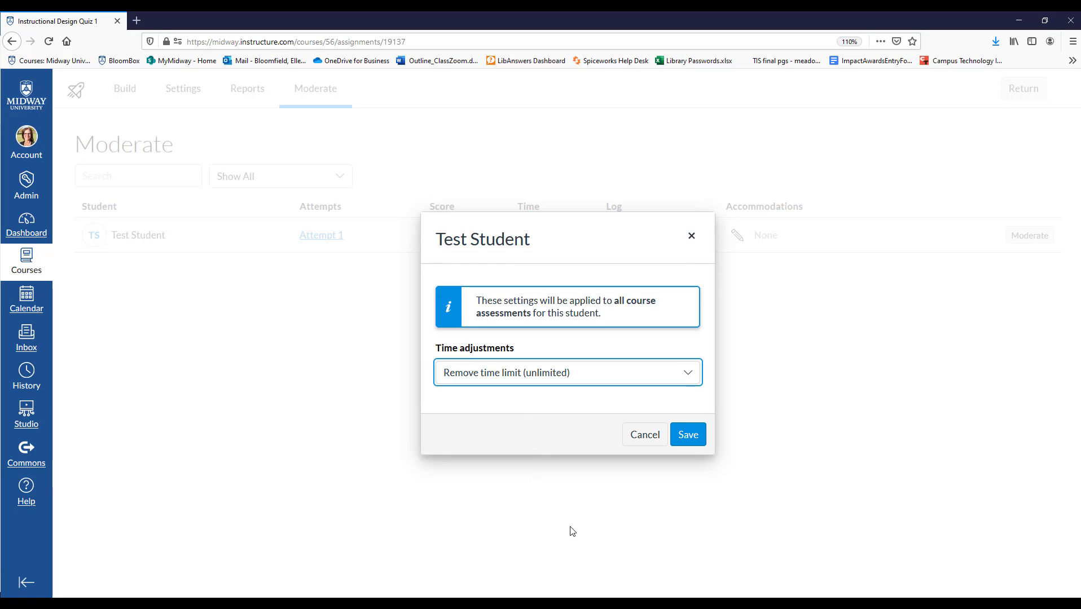
left_click(522, 376)
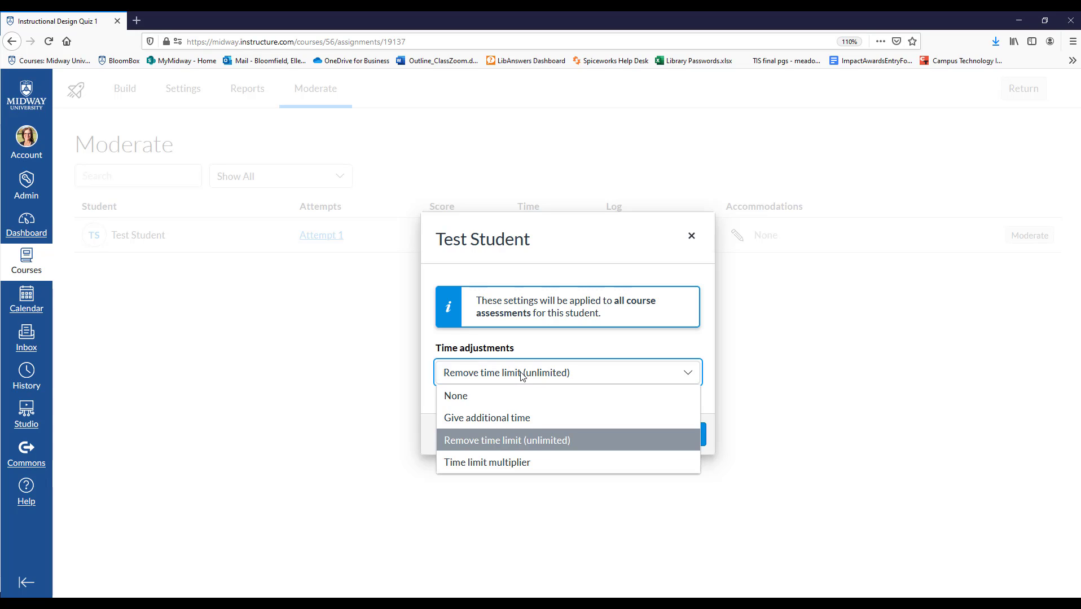
left_click(502, 464)
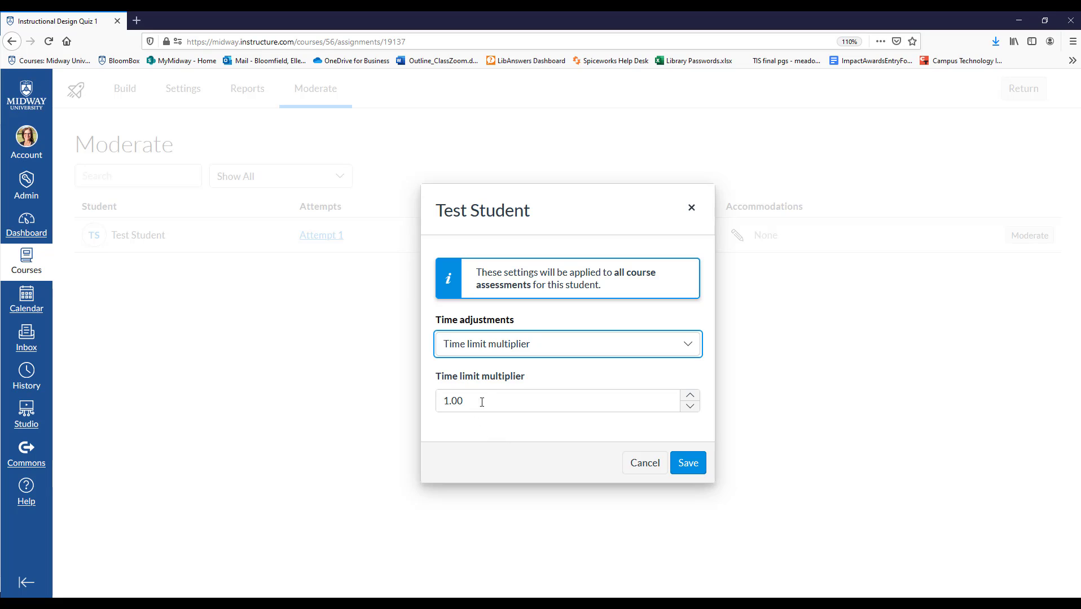
key("Escape")
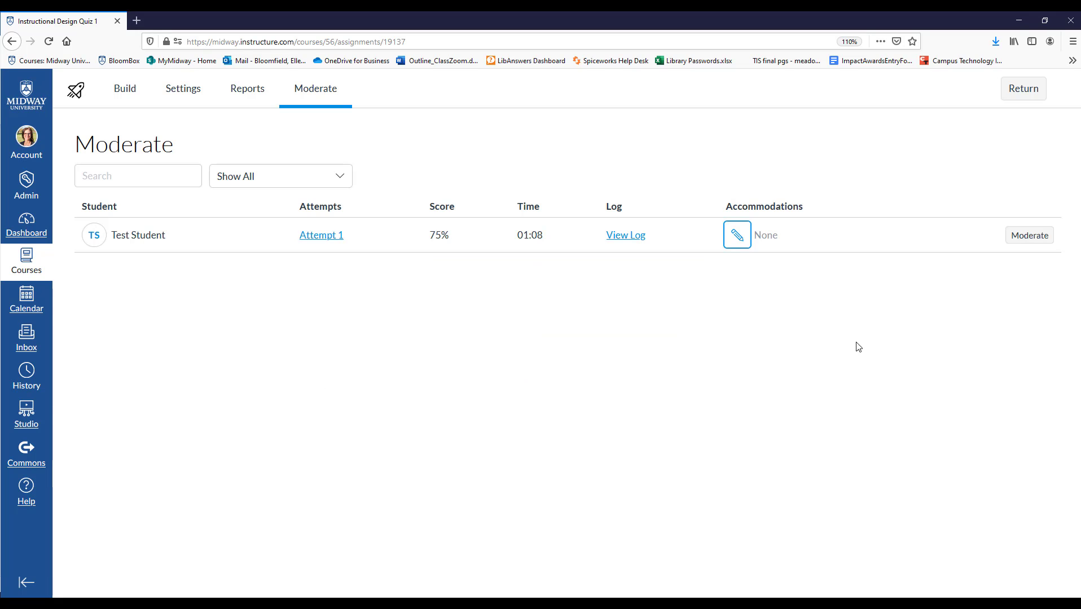
Step: Examine the test student's moderation settings for this quiz, including the available time adjustments
left_click(1030, 237)
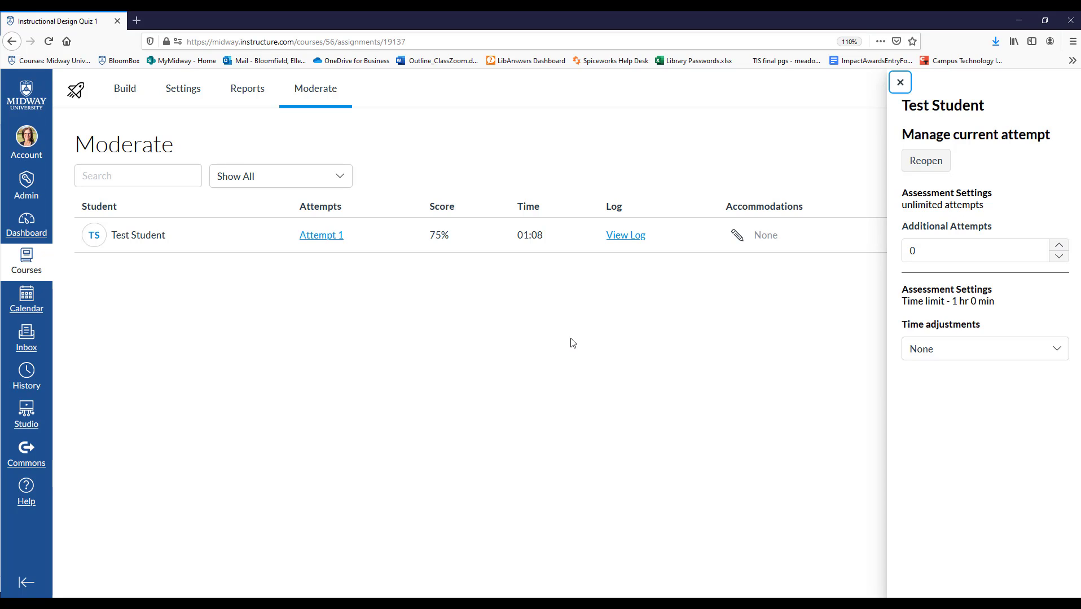
left_click(941, 350)
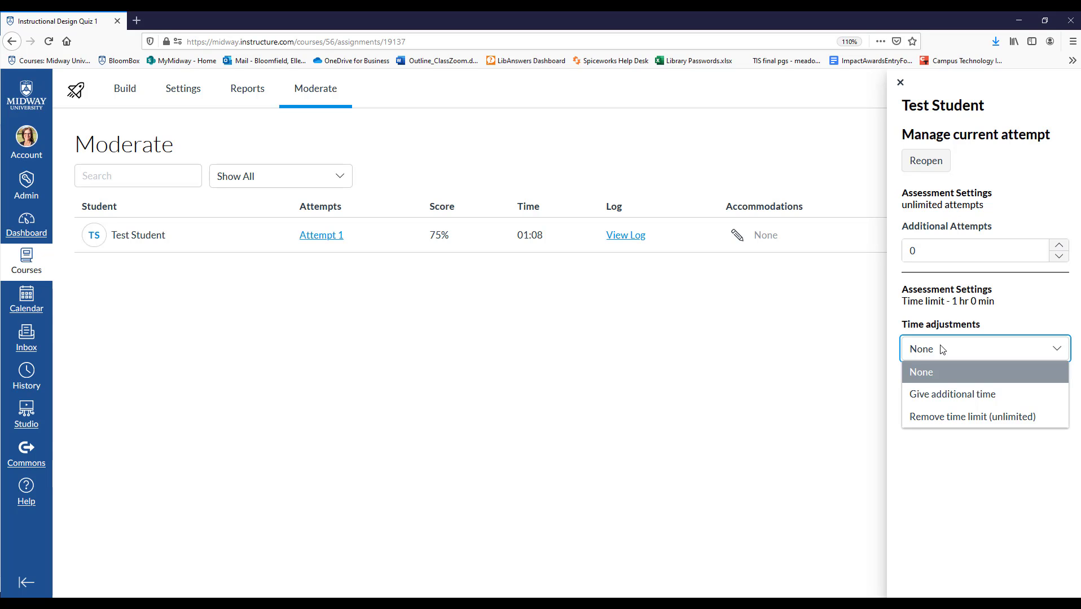
left_click(940, 349)
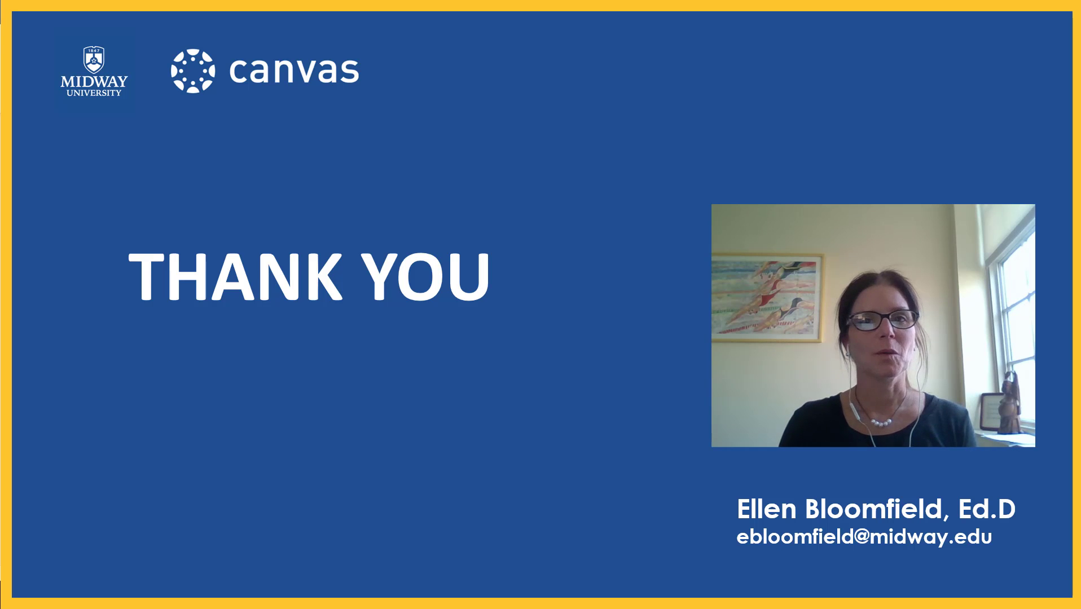